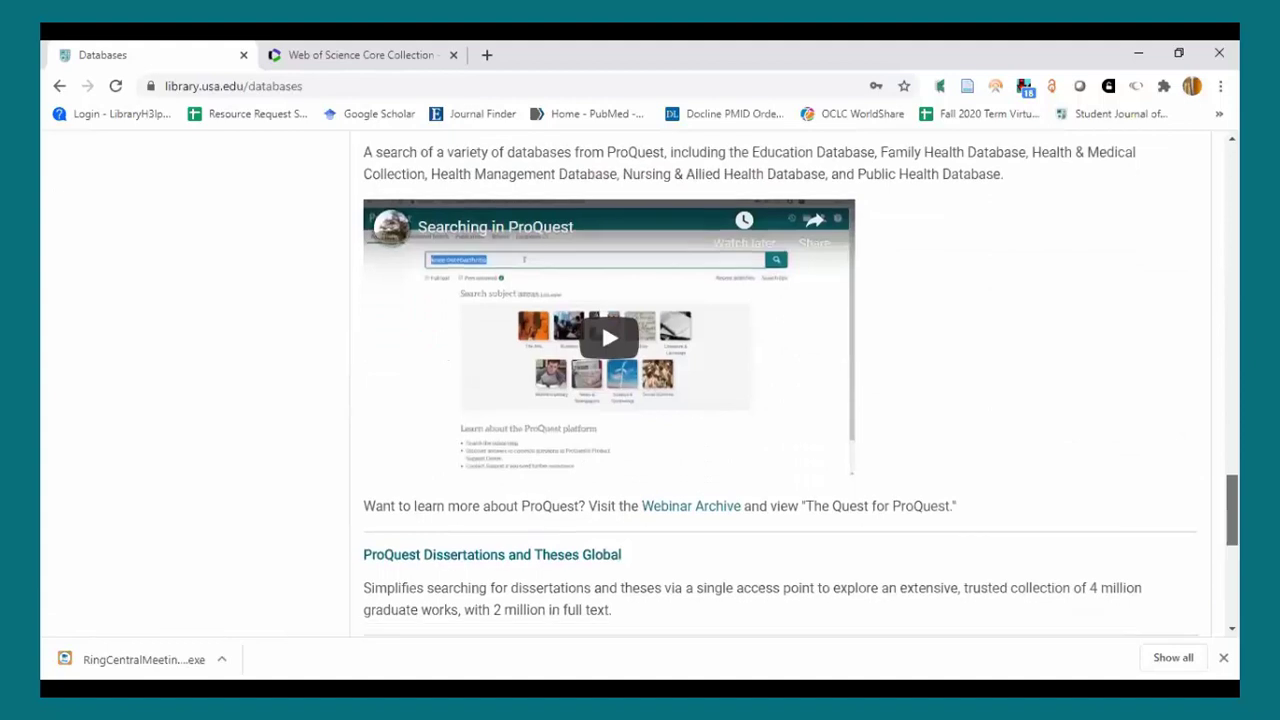
# Find Web of Science on the library's Databases page and open it from the featured databases
pyautogui.scroll(6, 640, 400)
pyautogui.scroll(-2, 518, 548)
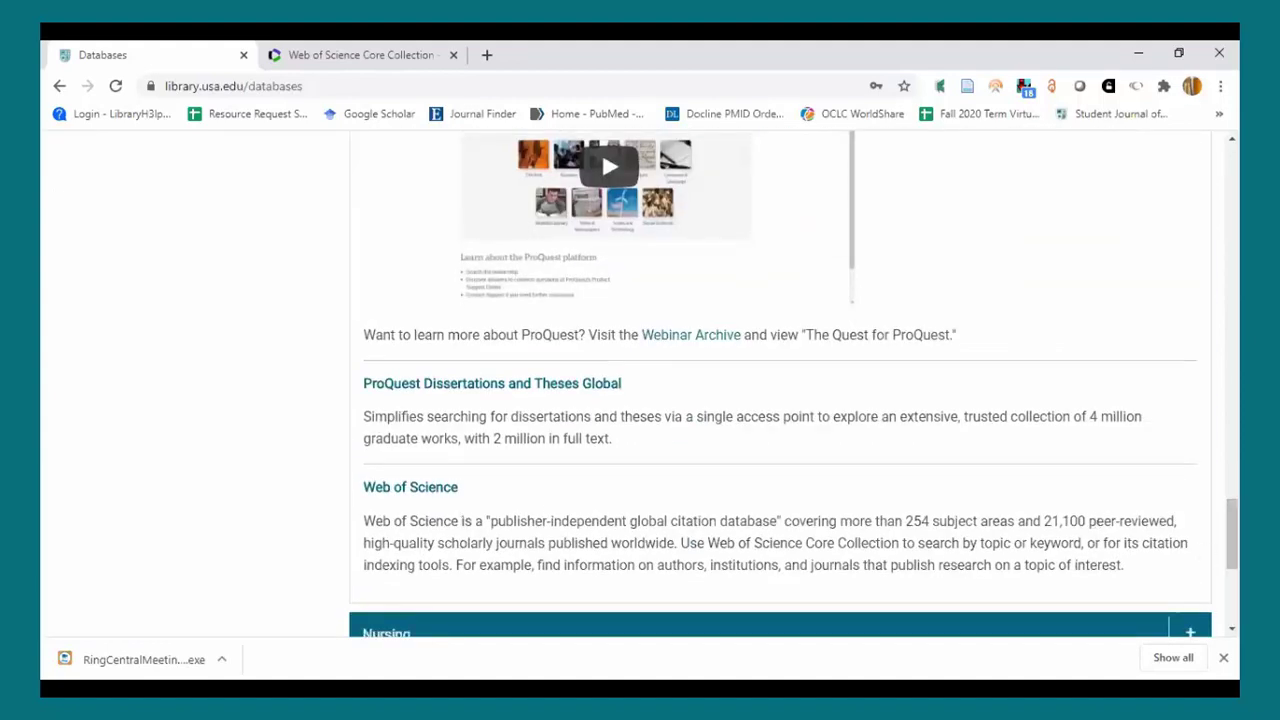
pyautogui.moveTo(1232, 534); pyautogui.dragTo(1232, 180)
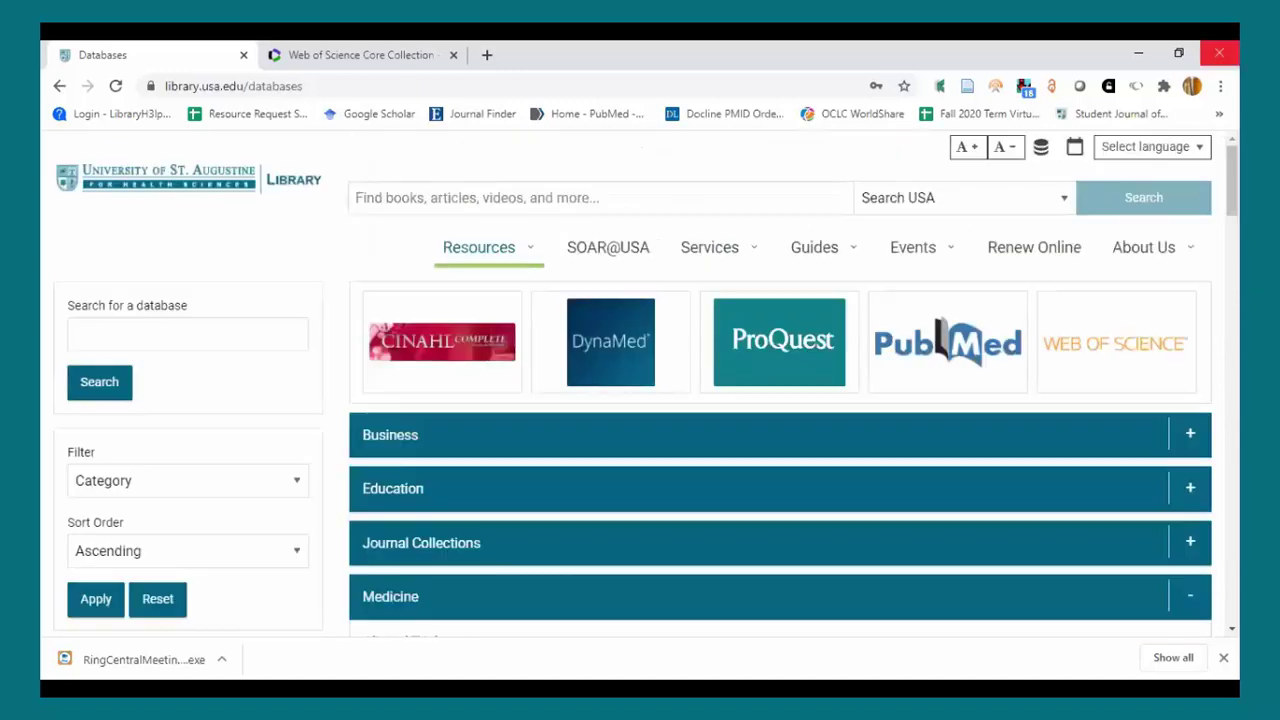
pyautogui.click(1124, 340)
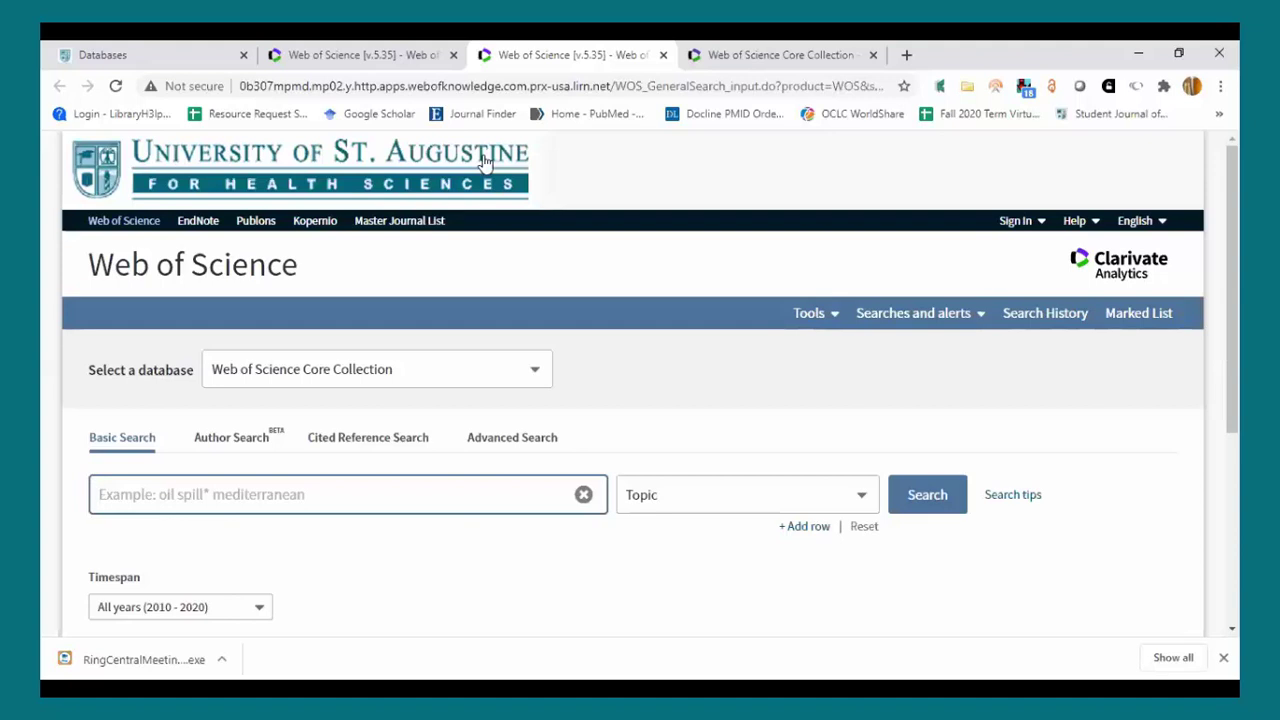
# Run a topic search for "pain management" in Web of Science Core Collection, and return to the search form
pyautogui.write('pain management')
pyautogui.press('Return')
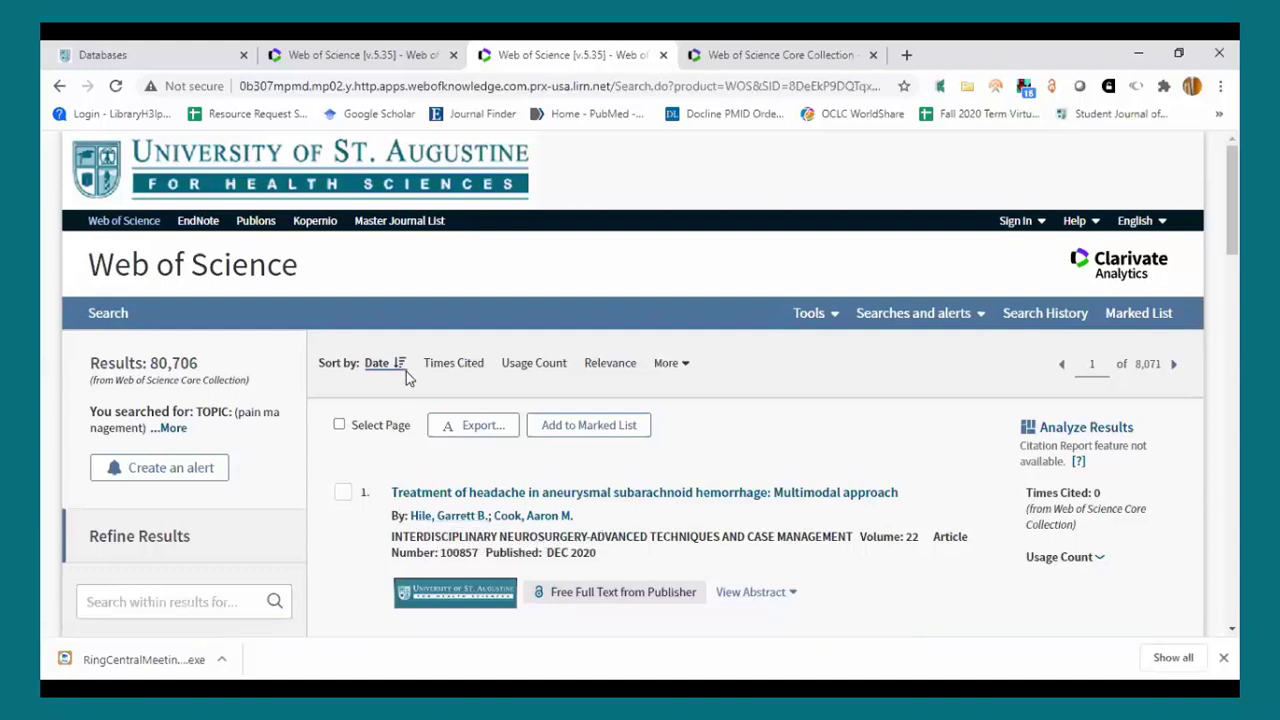
pyautogui.click(60, 88)
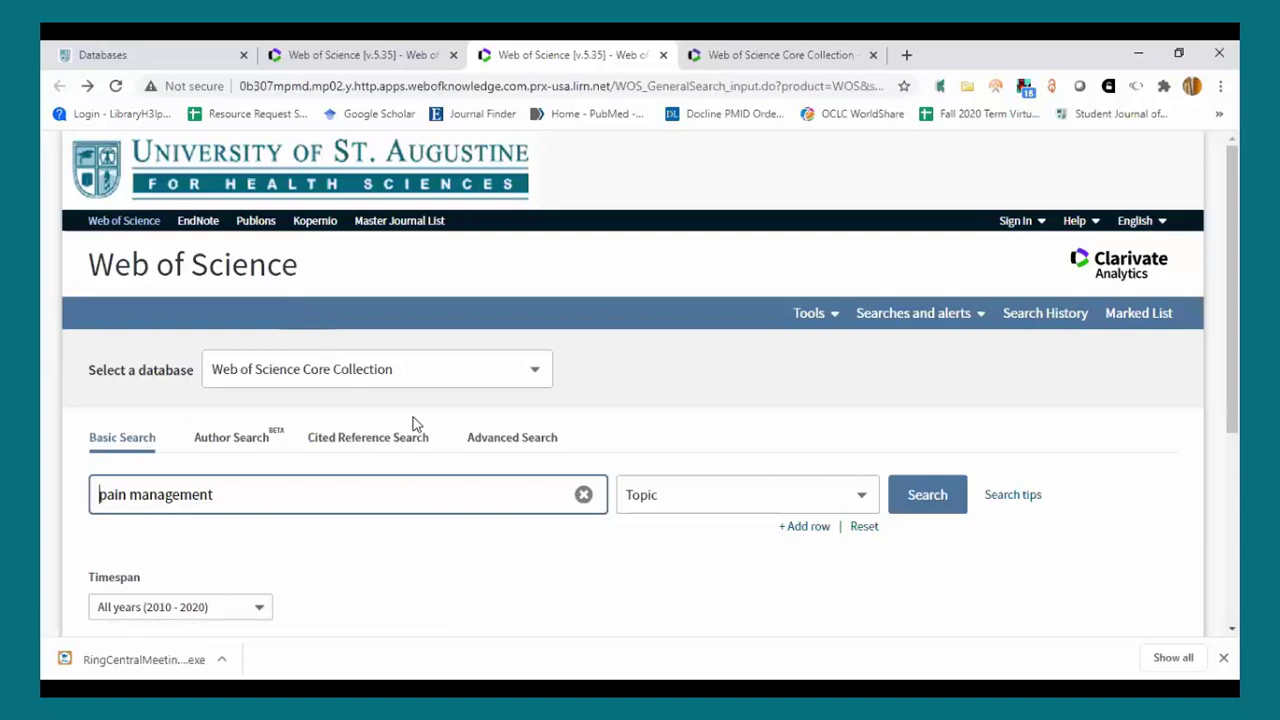
# Switch the database selection to All Databases and open the account sign-in options
pyautogui.click(521, 385)
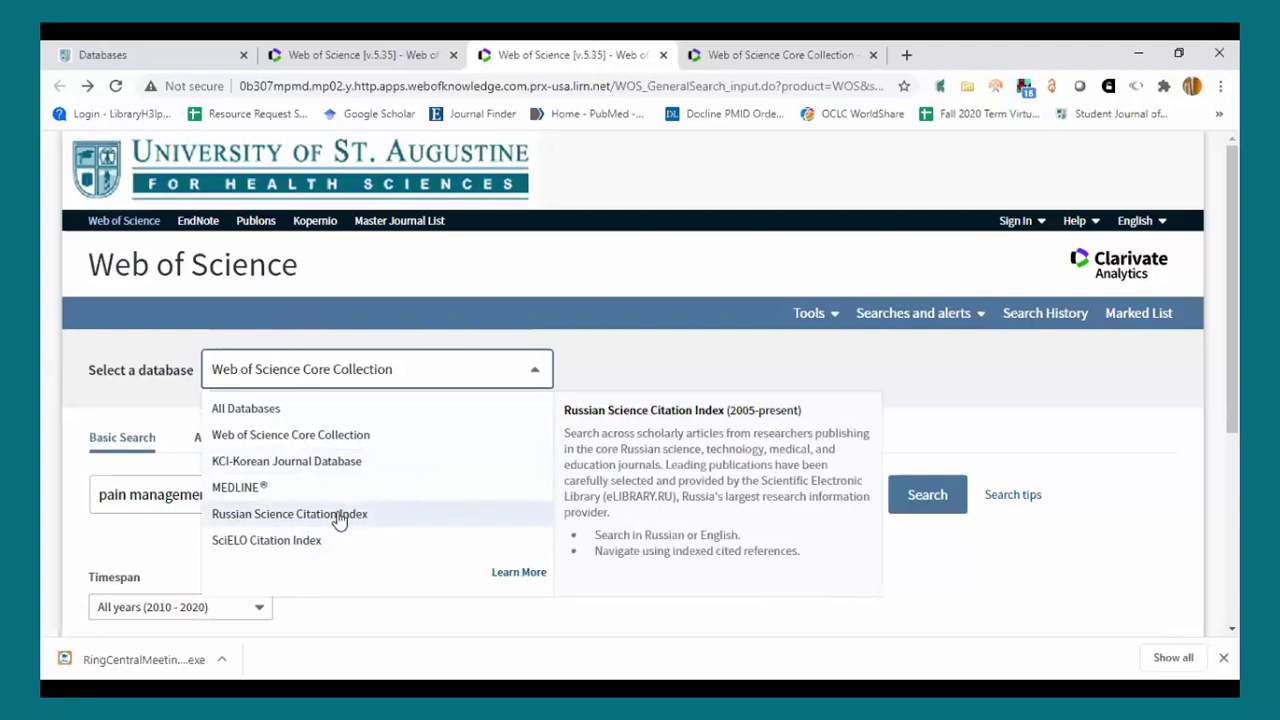
pyautogui.click(268, 420)
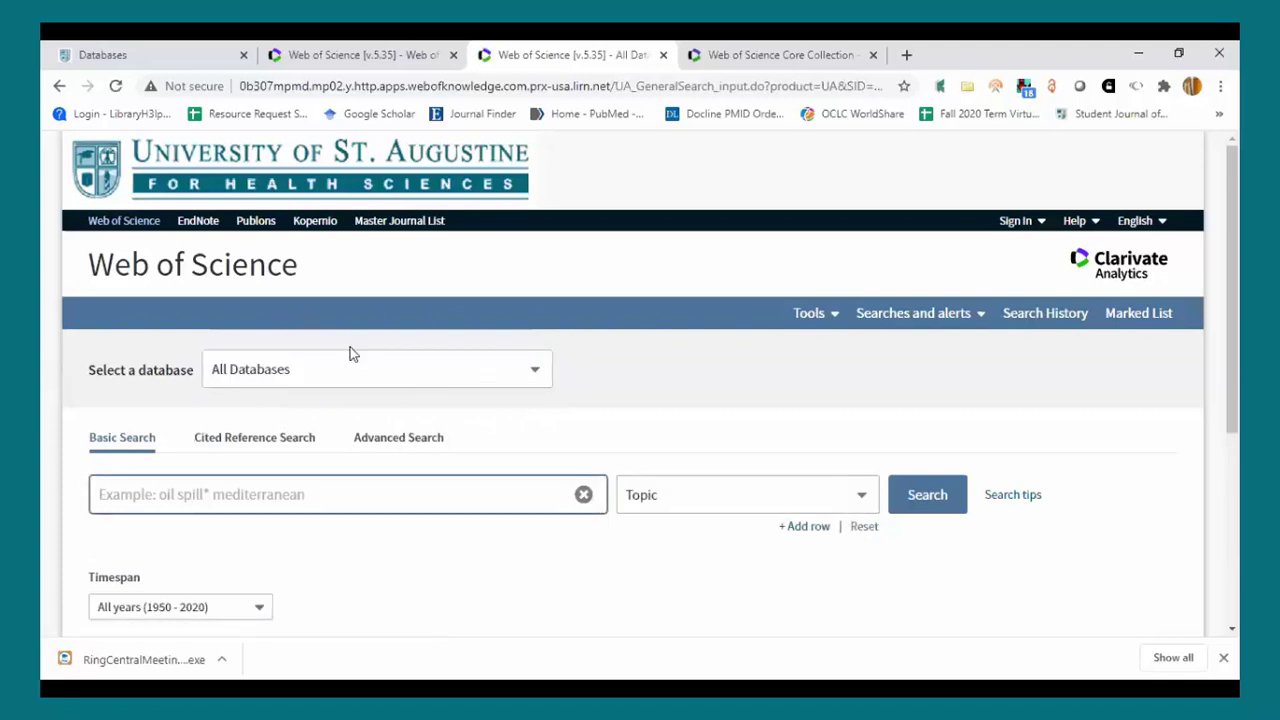
pyautogui.click(1007, 226)
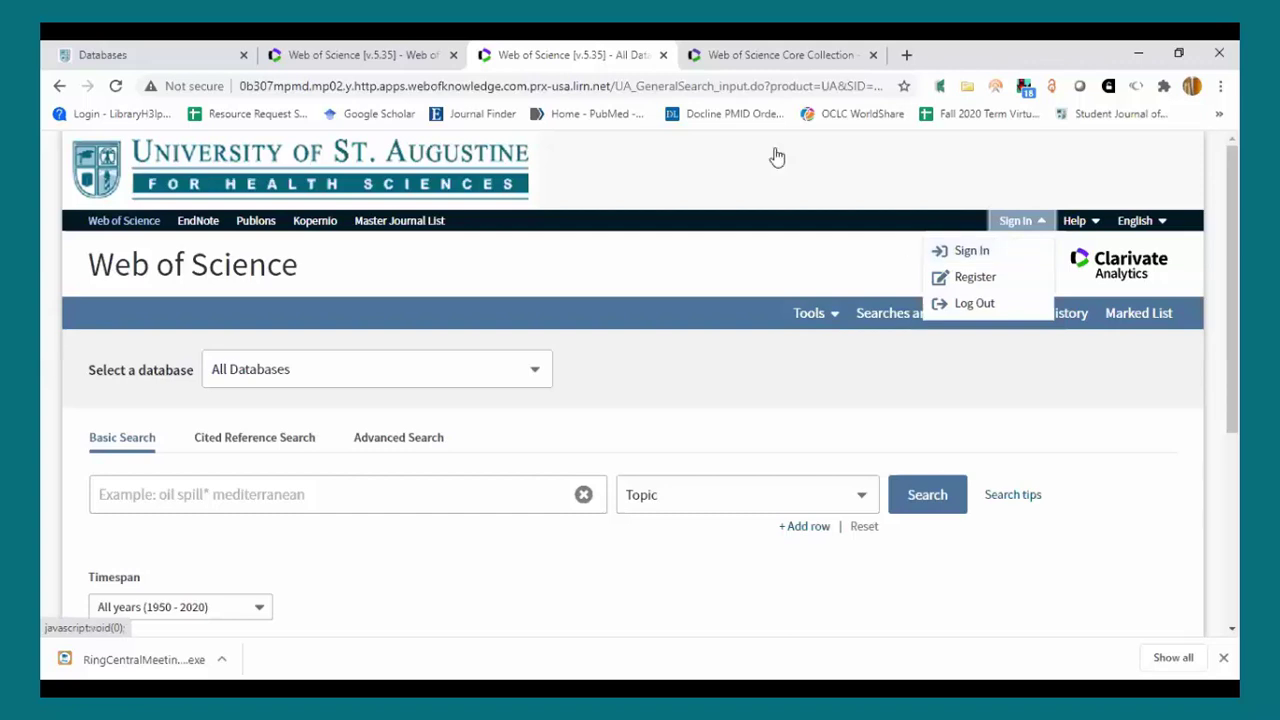
# Revisit the library's Databases page and return to the All Databases search form
pyautogui.click(103, 55)
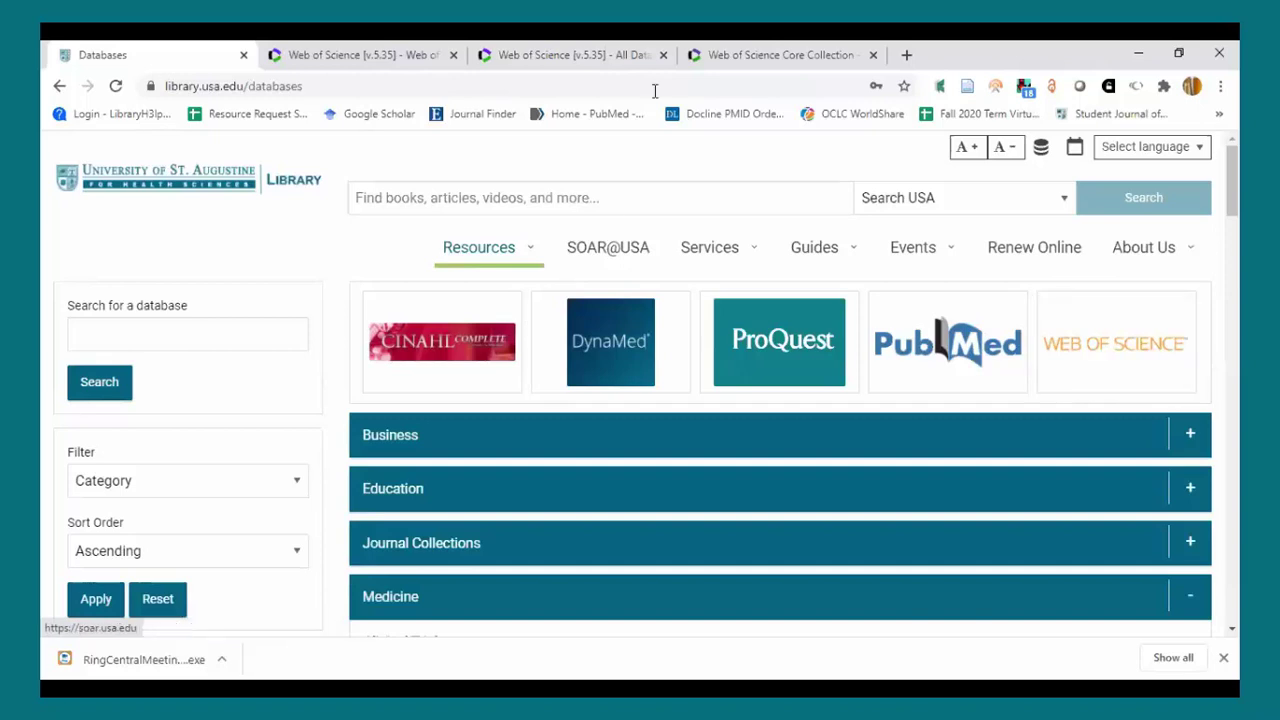
pyautogui.click(477, 86)
pyautogui.click(480, 68)
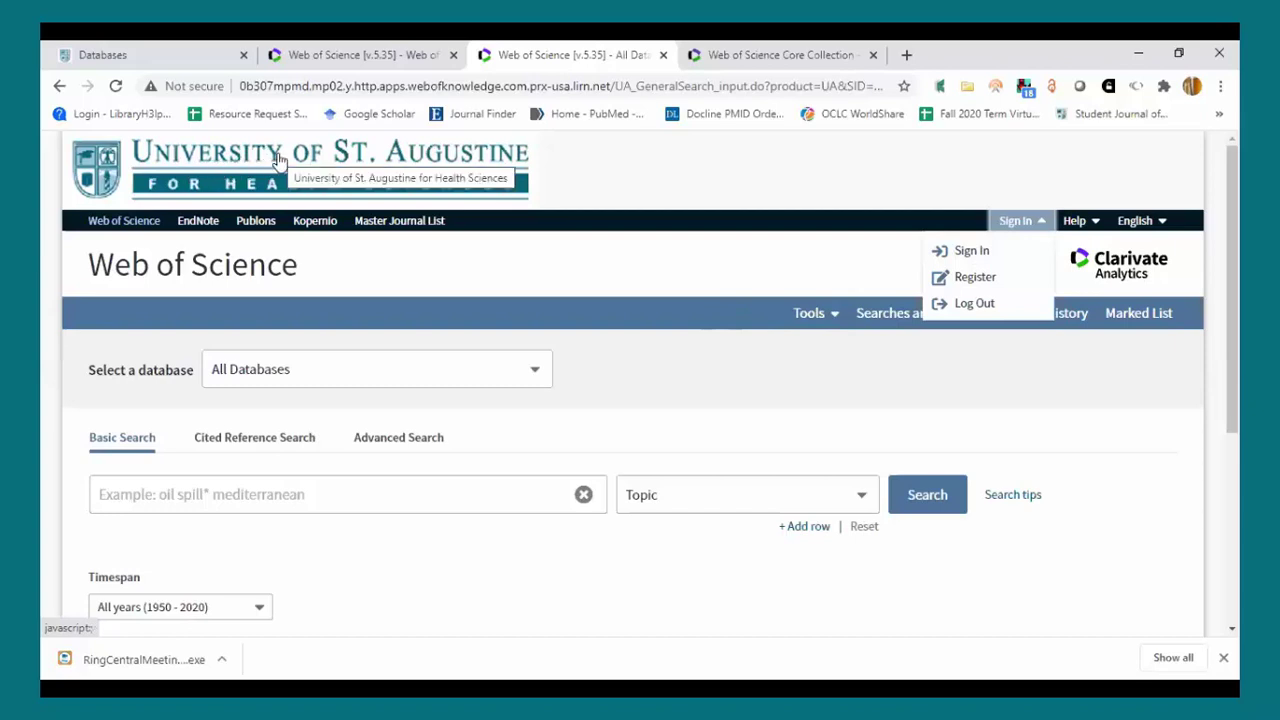
# Search All Databases for the topic "pain management"
pyautogui.click(471, 500)
pyautogui.write('pain ')
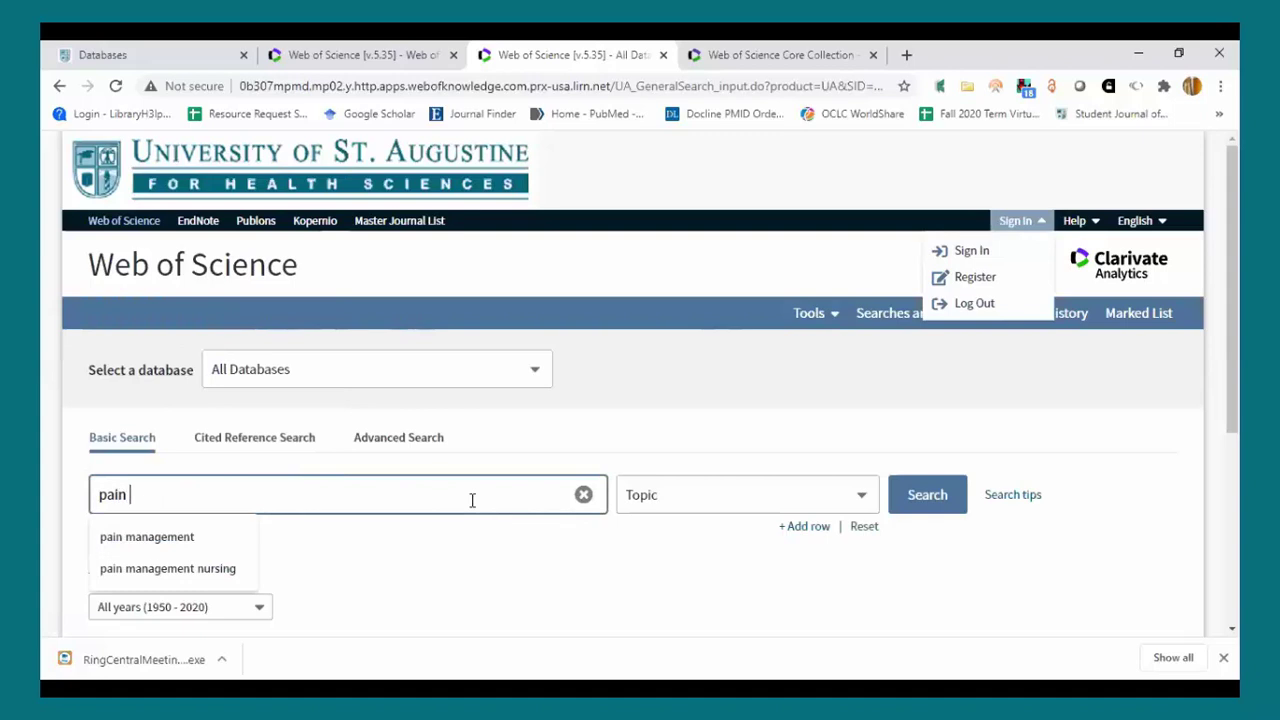
pyautogui.write('management')
pyautogui.press('Return')
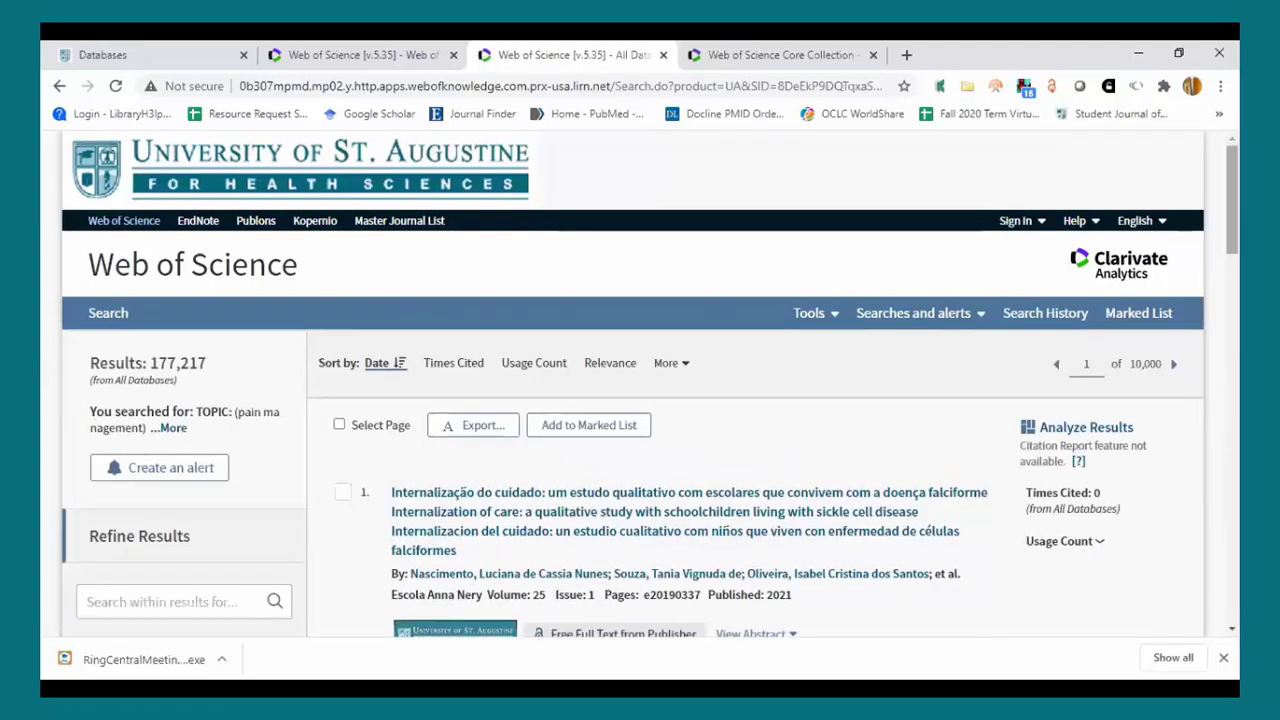
# Check the first result's full-text access through the university's link, follow the CINAHL Complete source, and return to the results
pyautogui.scroll(-3, 650, 380)
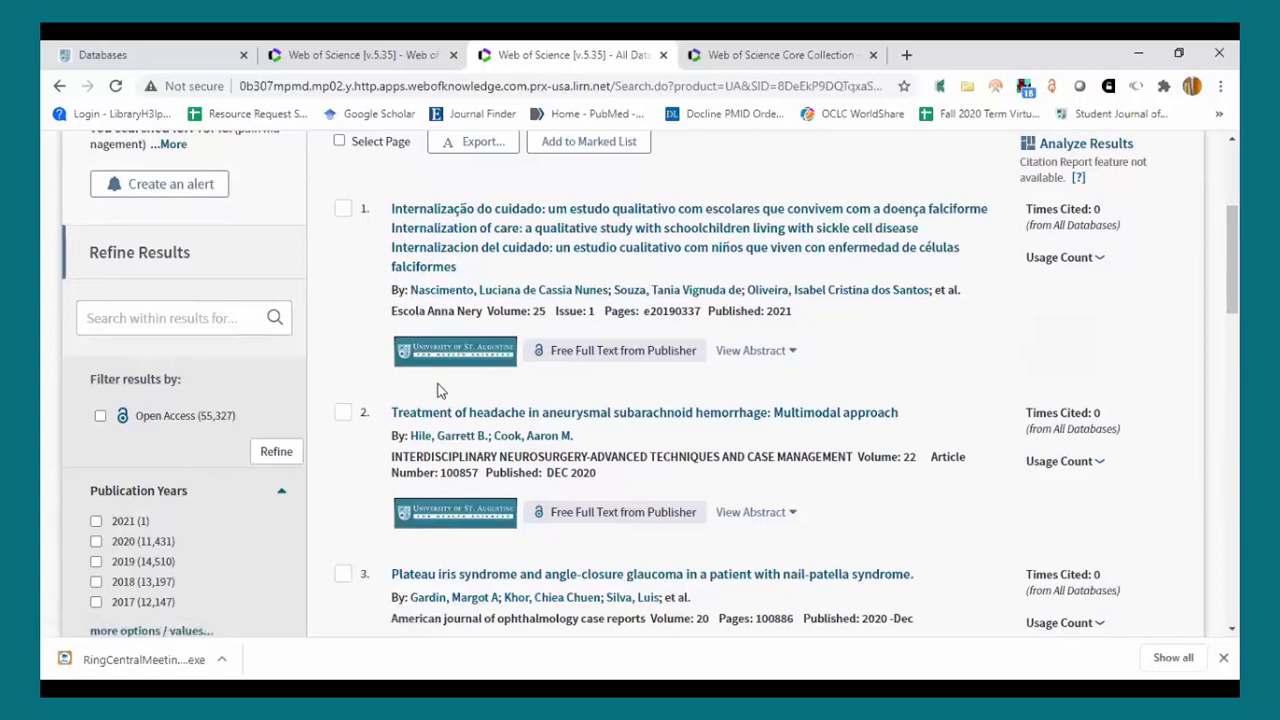
pyautogui.click(448, 359)
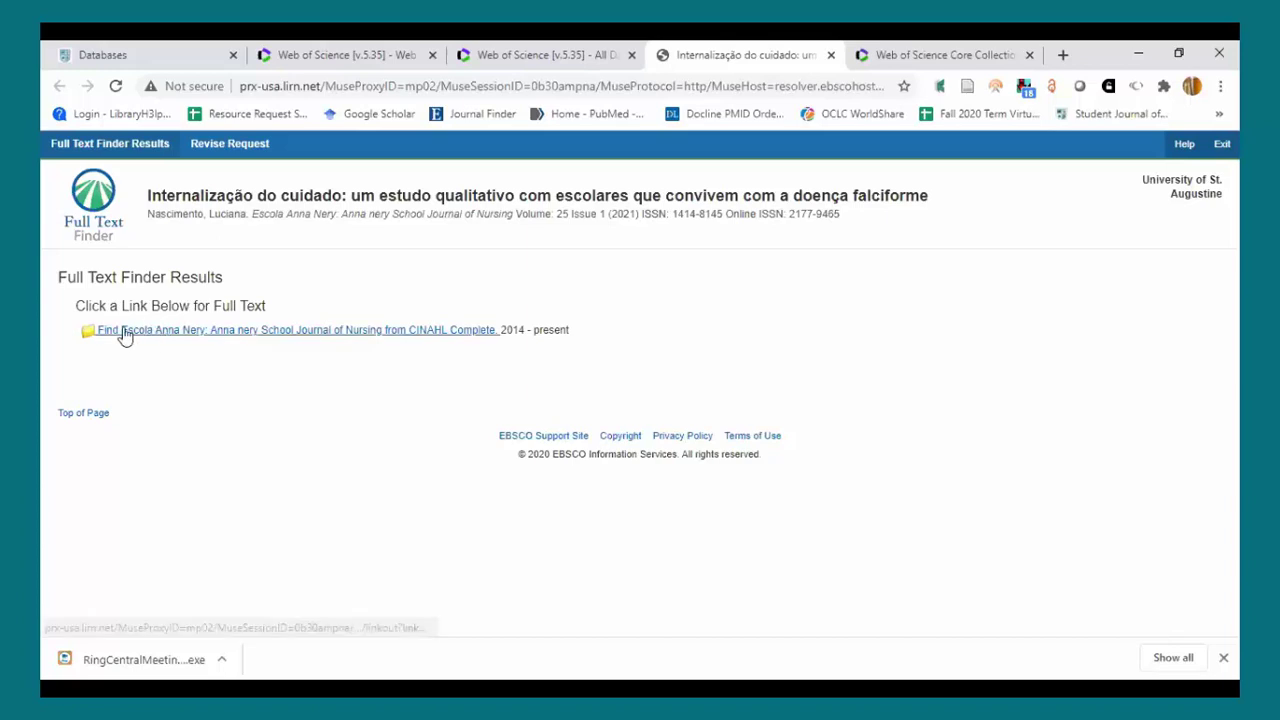
pyautogui.click(209, 330)
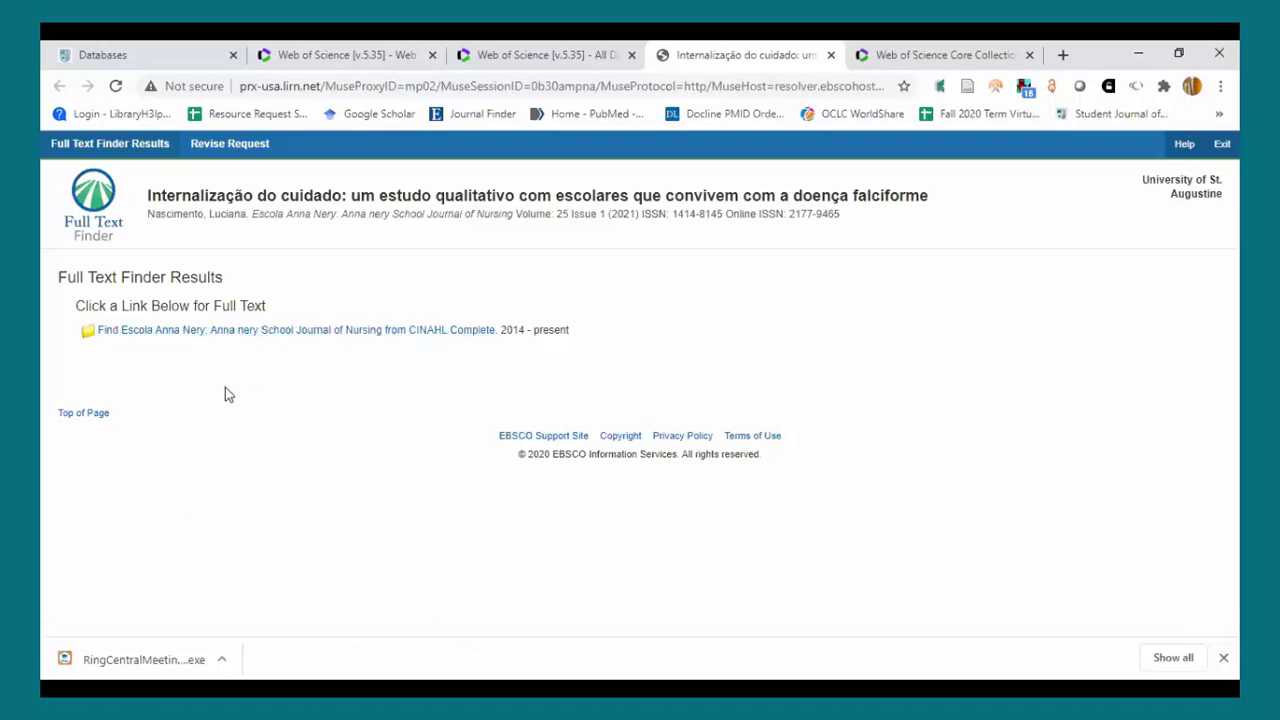
pyautogui.click(215, 335)
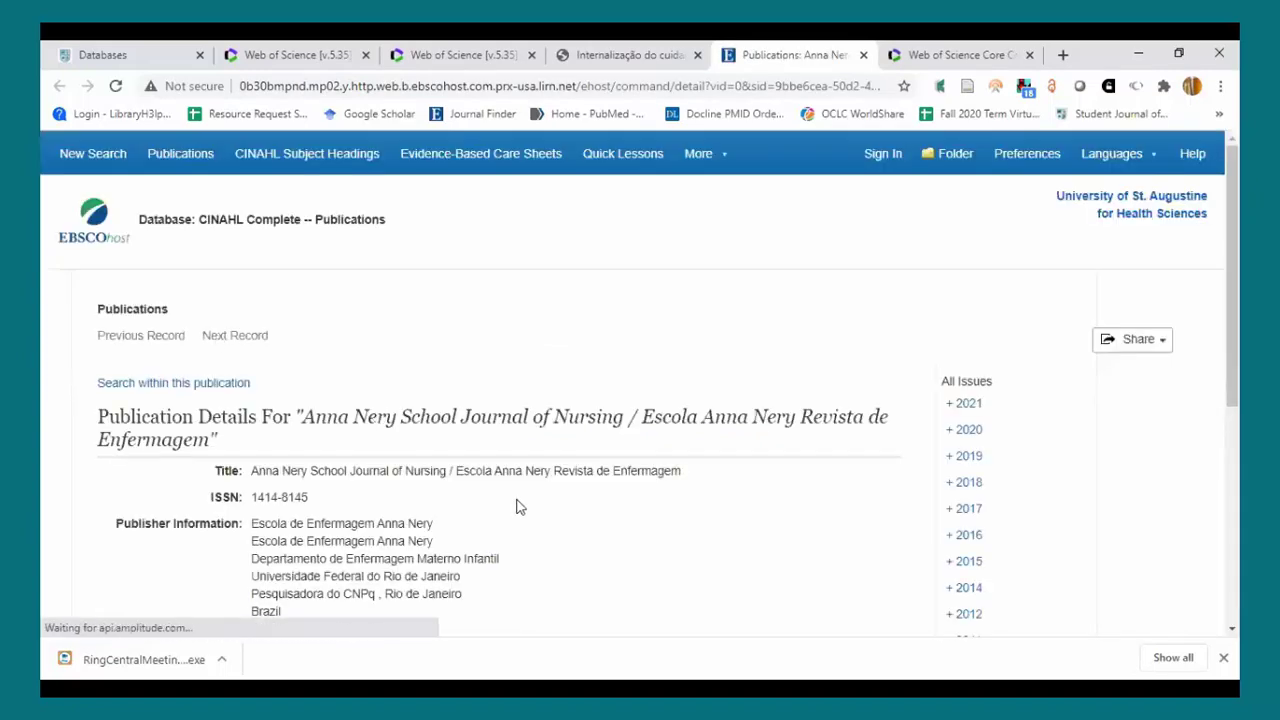
pyautogui.hotkey('ctrl', '3')
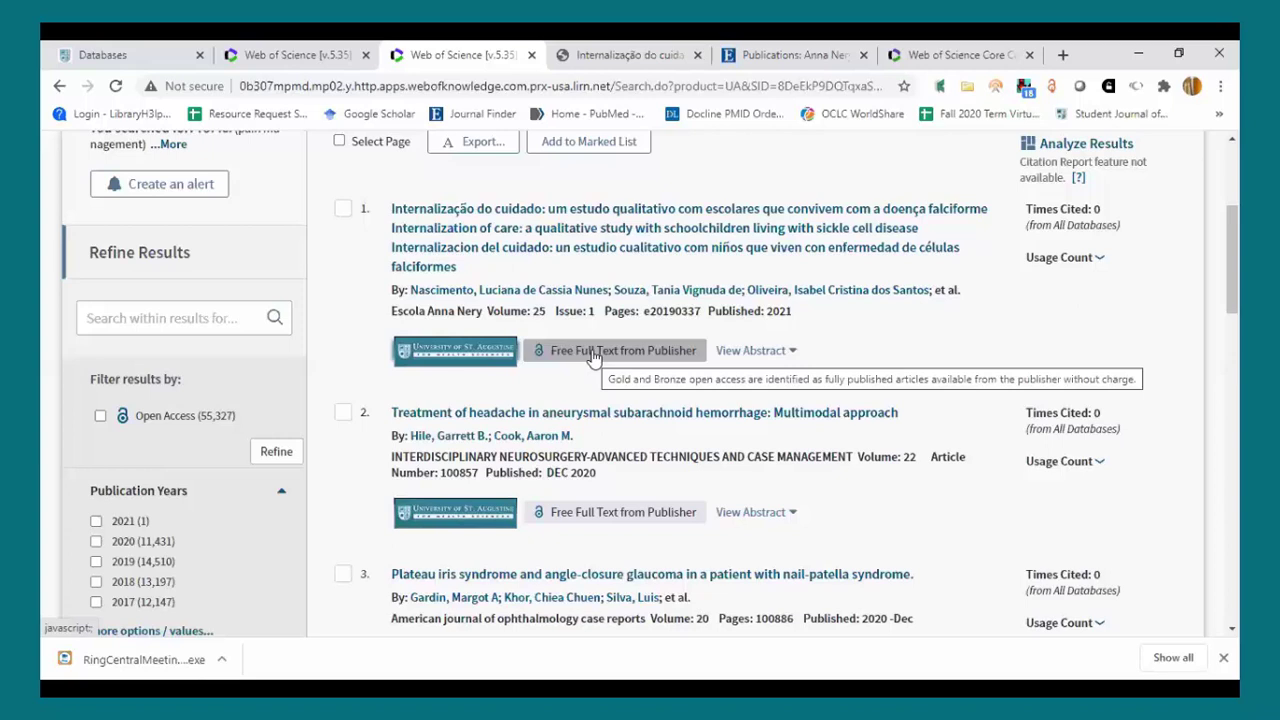
# View the first result's free full text from the publisher and return to the results list
pyautogui.click(593, 354)
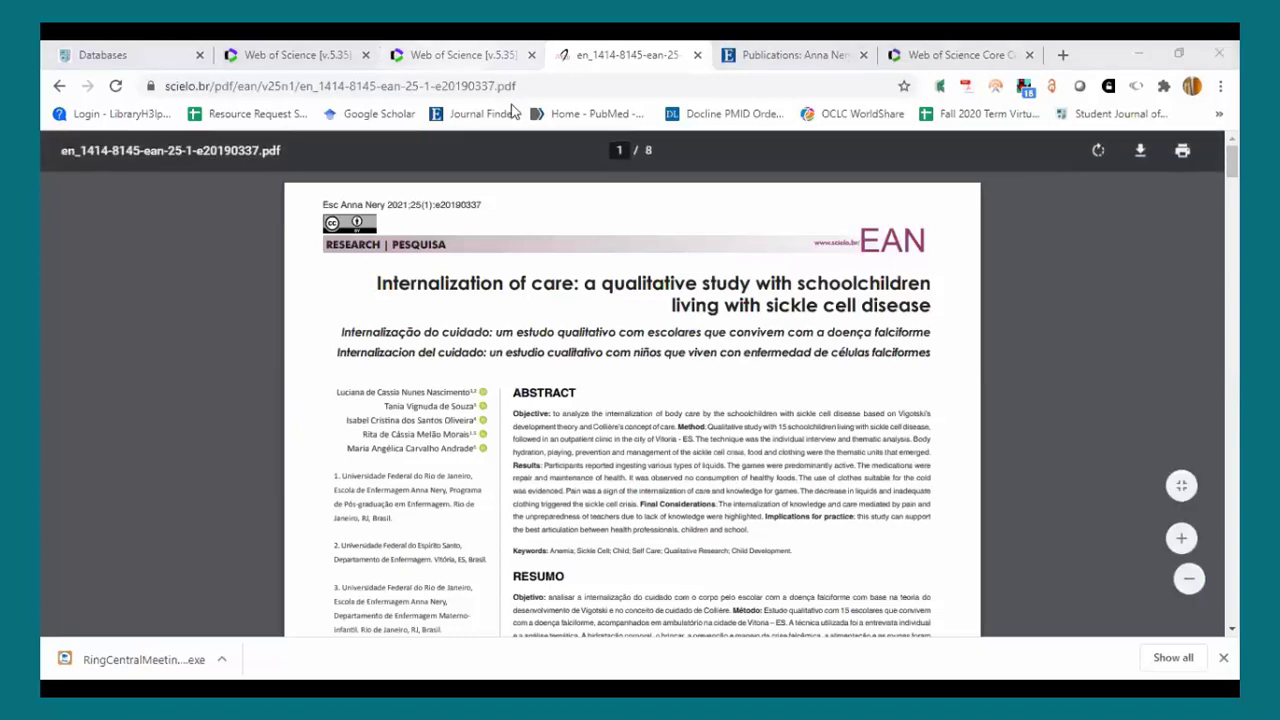
pyautogui.click(460, 55)
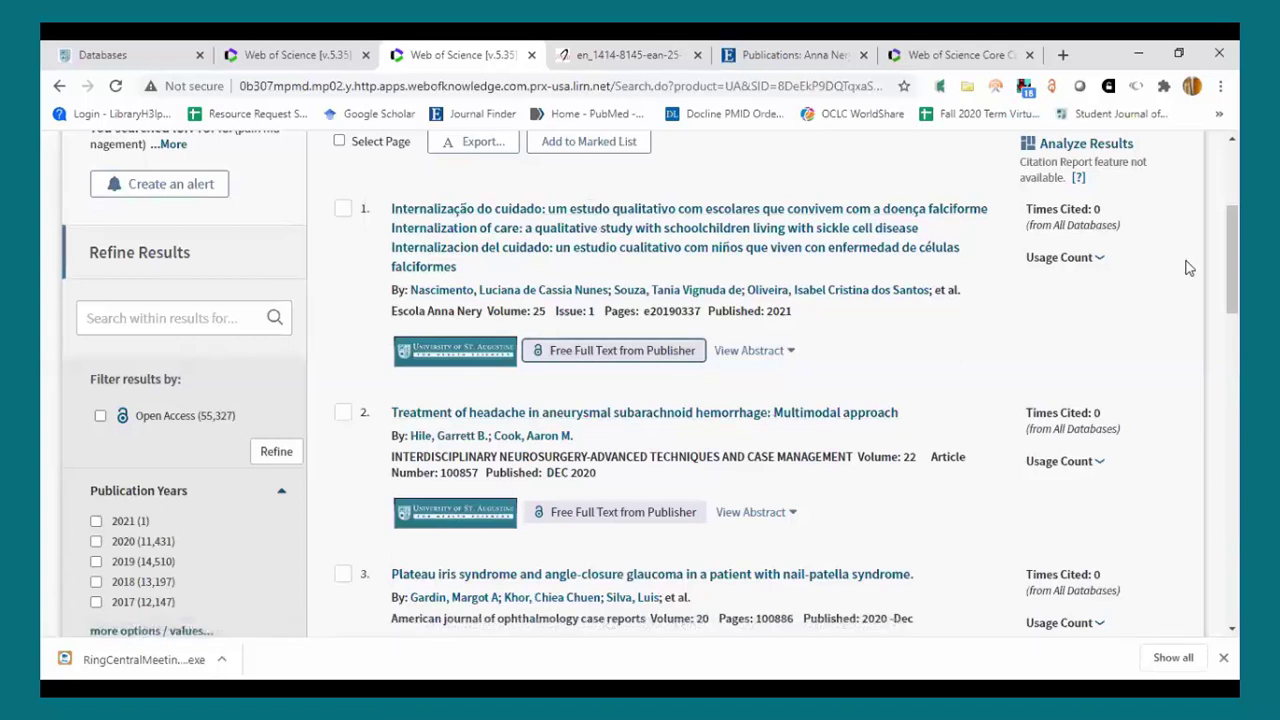
# Select the first and third records in the results list
pyautogui.scroll(3, 650, 380)
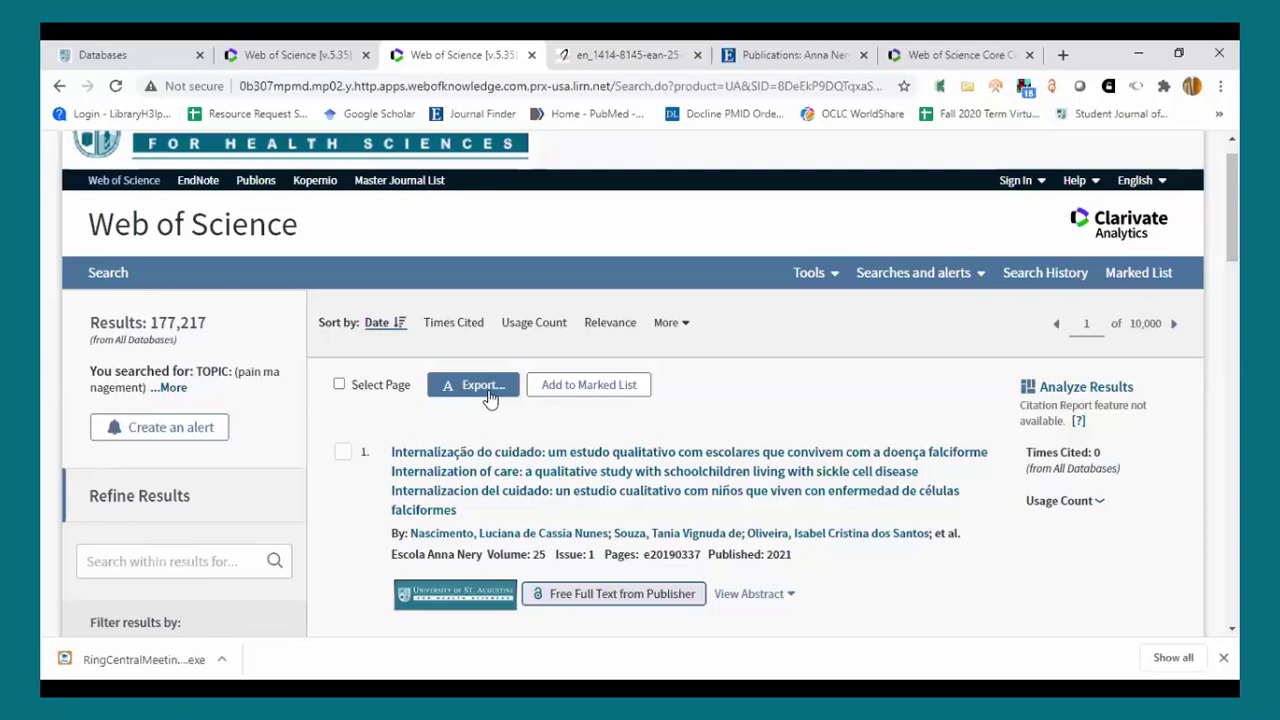
pyautogui.click(342, 455)
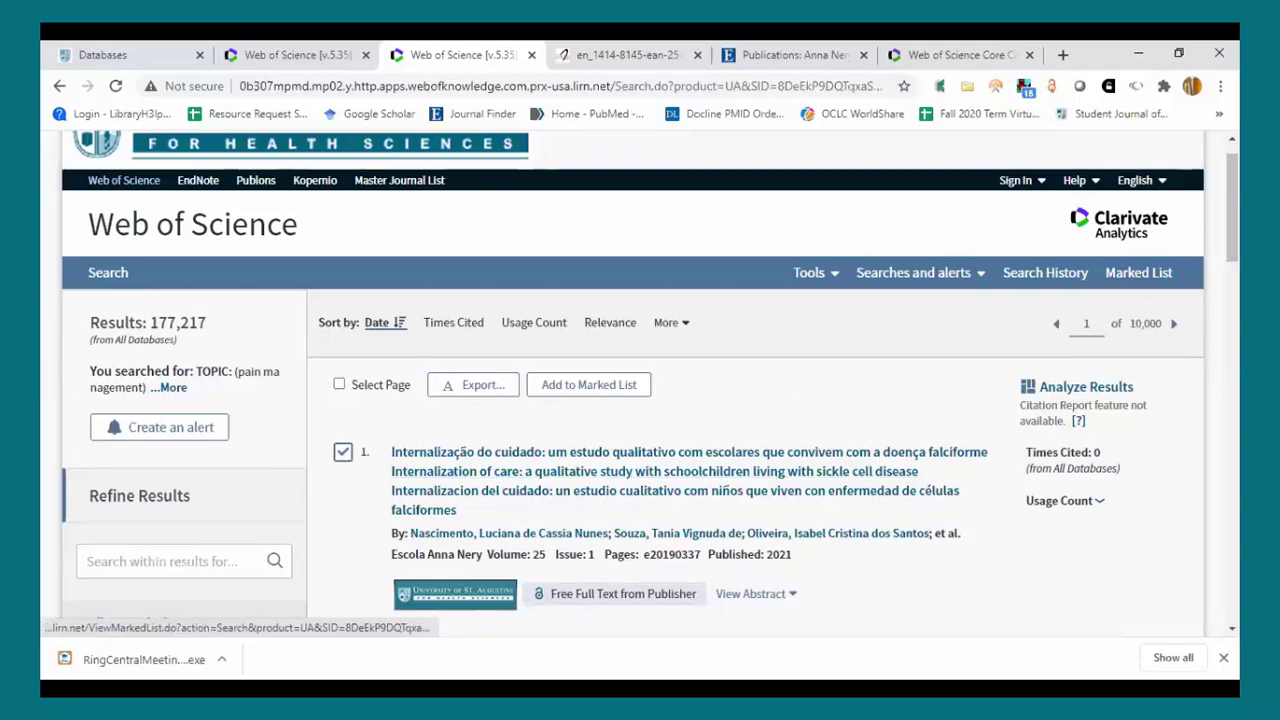
pyautogui.scroll(-5, 450, 470)
pyautogui.click(342, 394)
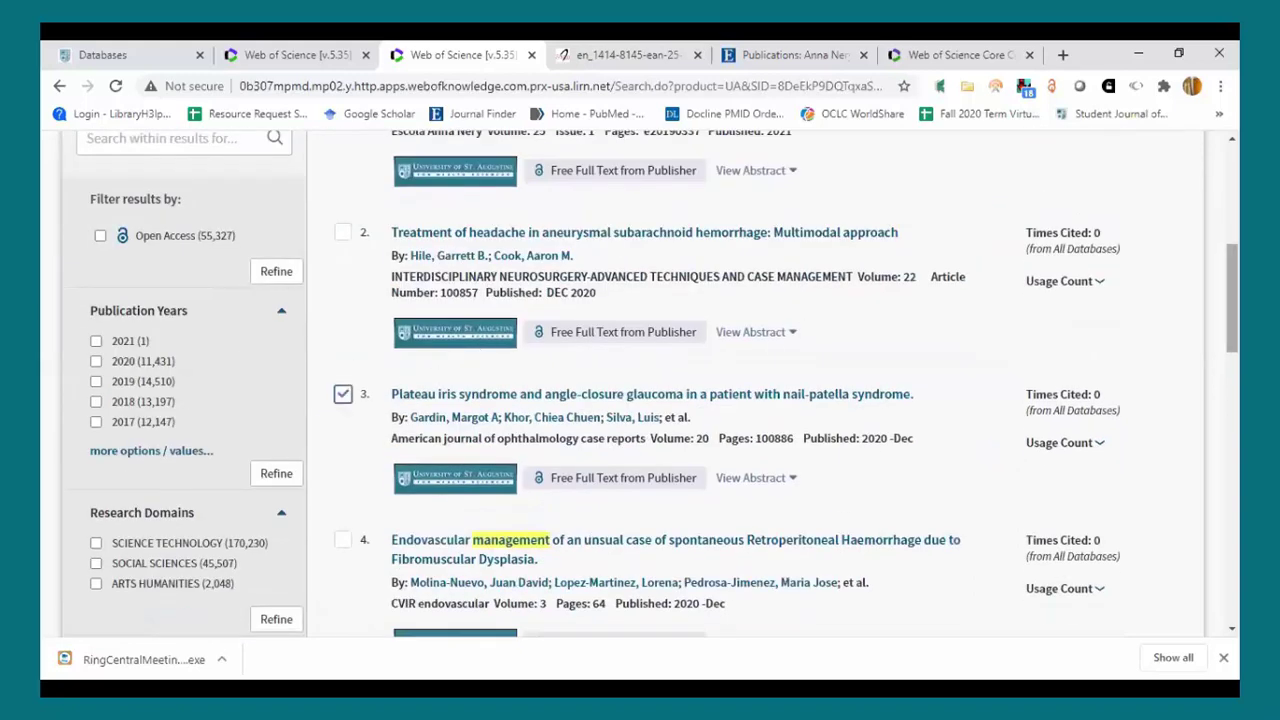
# Review the Other File Formats export settings and available file formats for the selected records, and close the dialog without exporting
pyautogui.moveTo(1232, 300); pyautogui.dragTo(1232, 195)
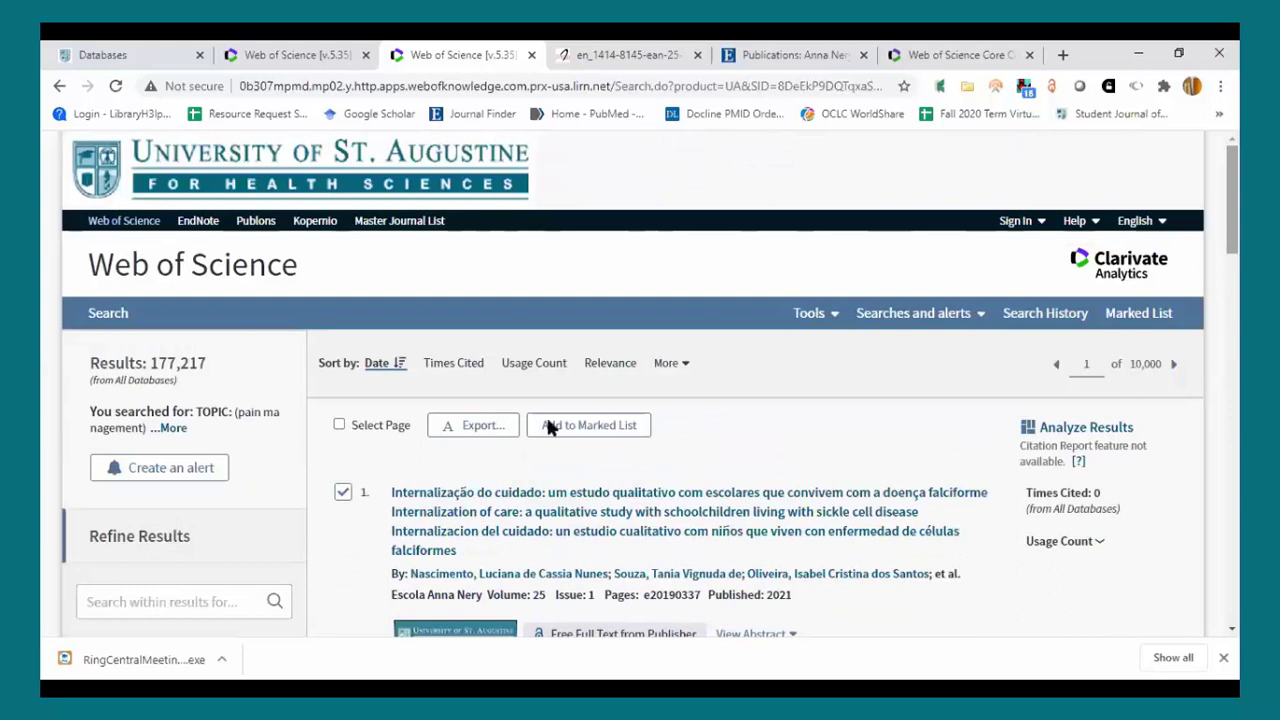
pyautogui.click(478, 437)
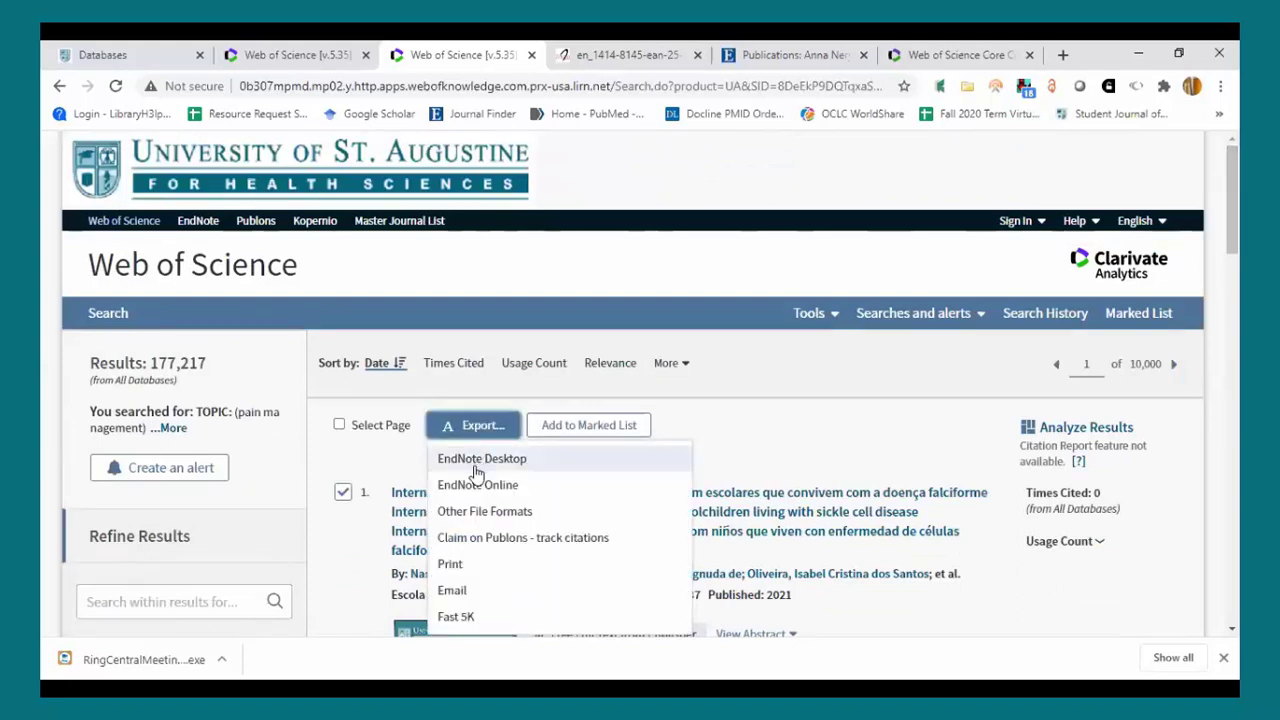
pyautogui.click(468, 521)
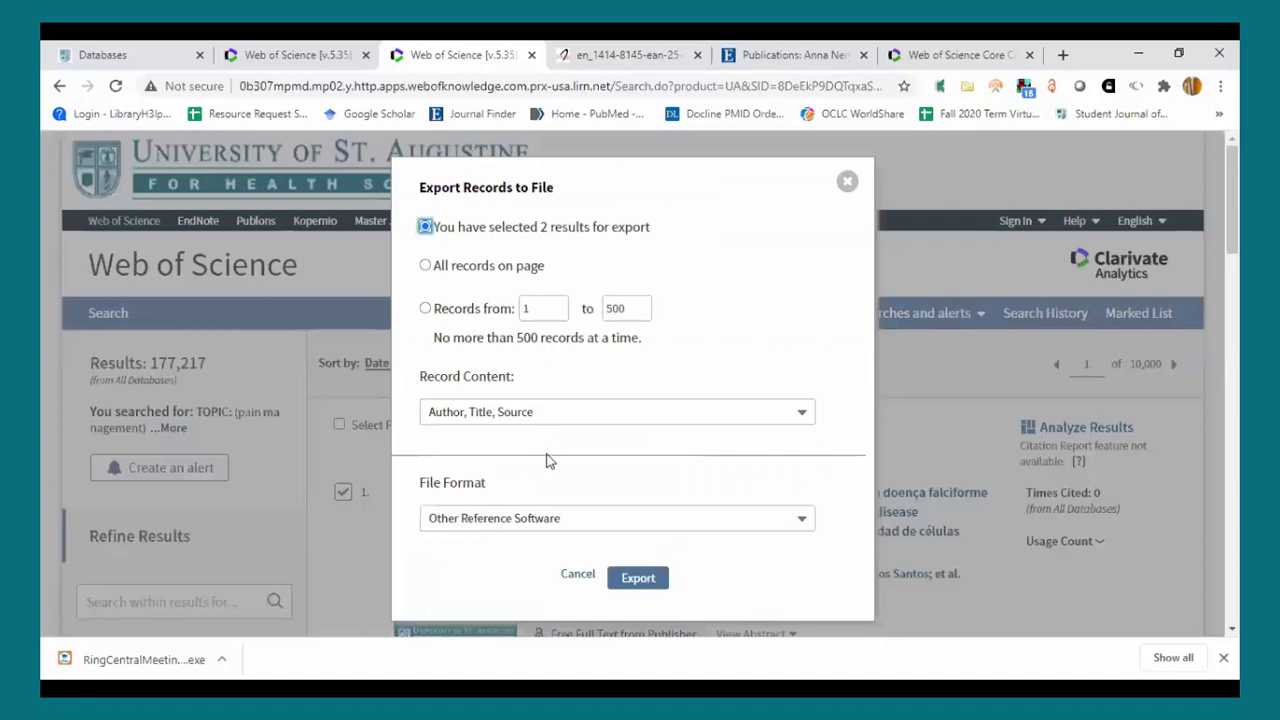
pyautogui.click(548, 526)
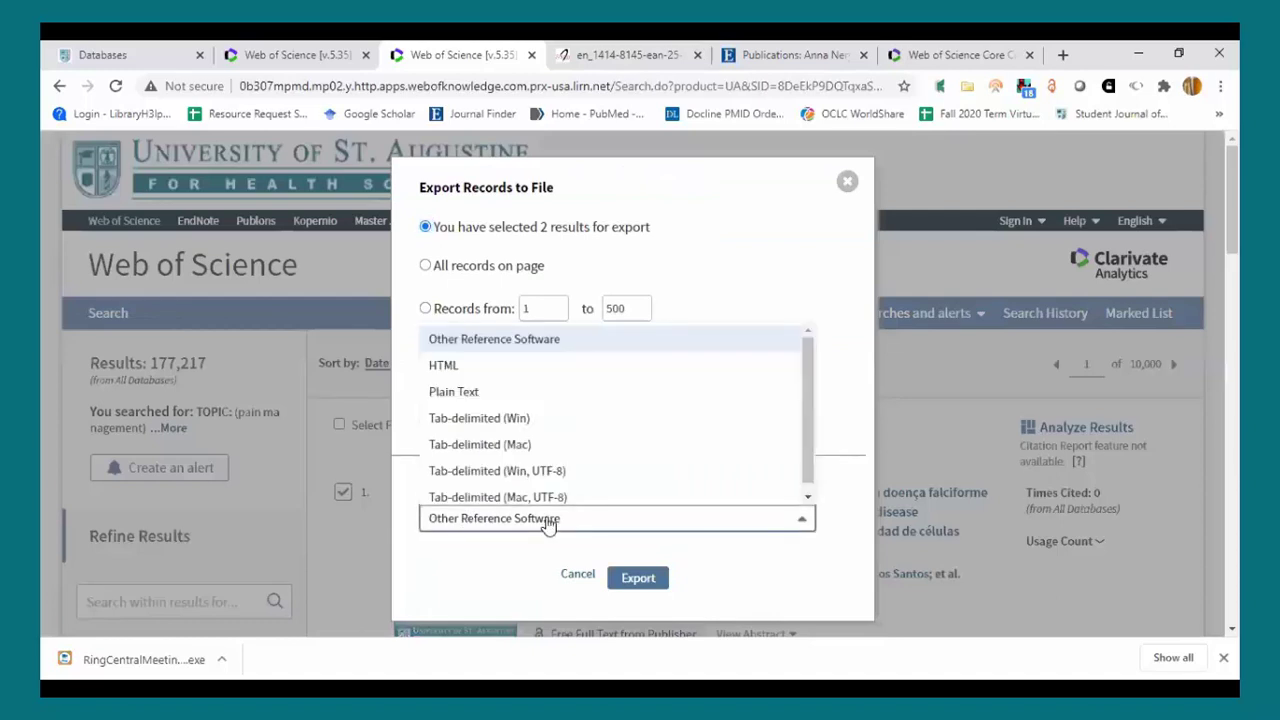
pyautogui.click(522, 557)
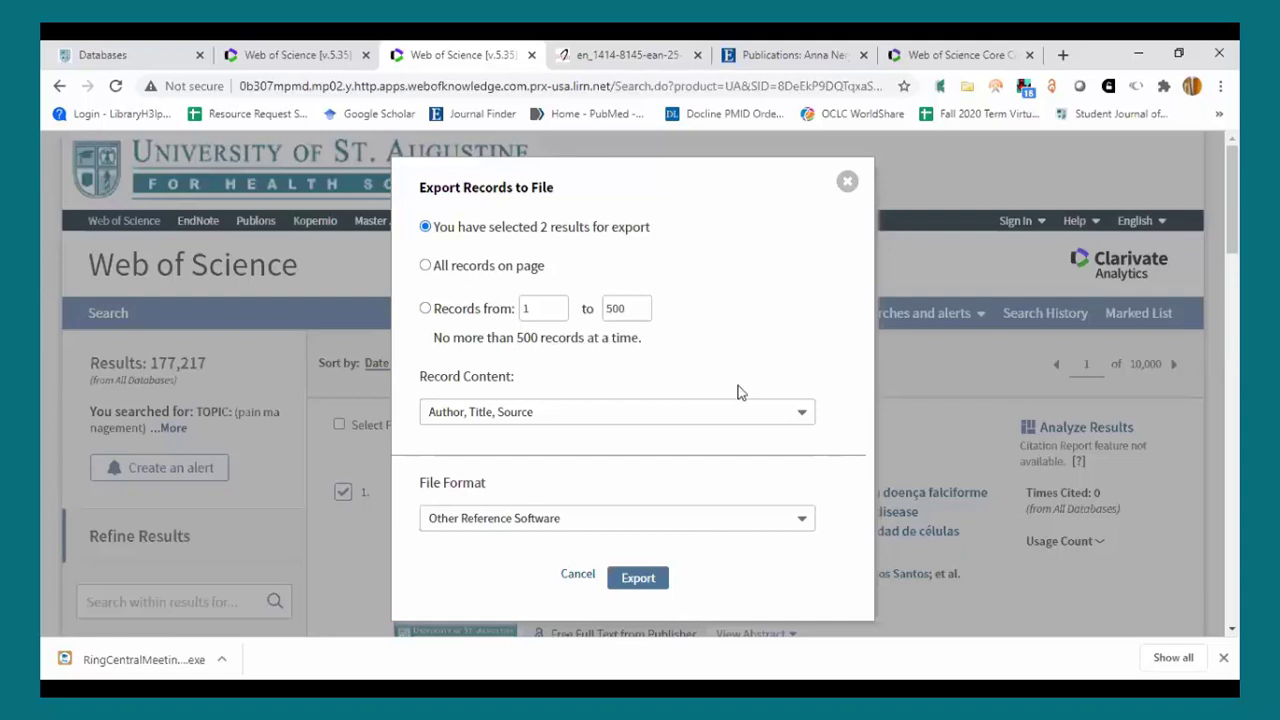
pyautogui.click(847, 184)
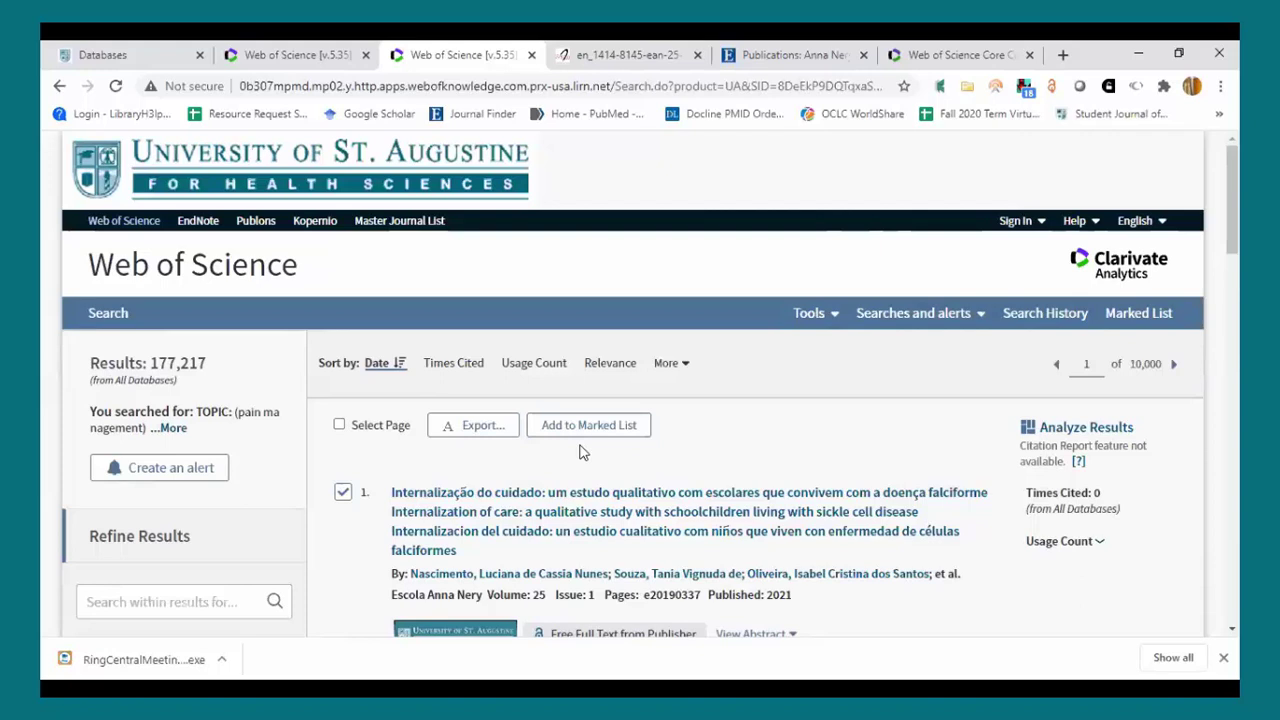
# Sort the pain management results by Times Cited, highest to lowest
pyautogui.scroll(-2, 1204, 262)
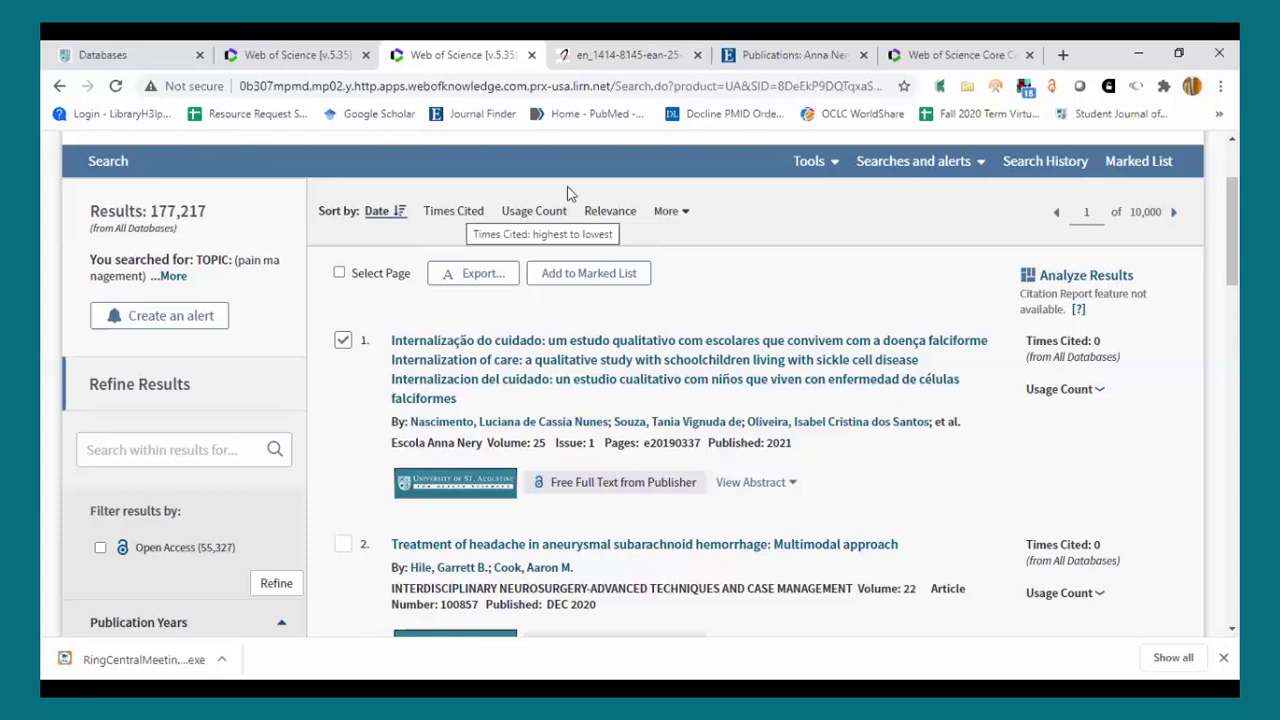
pyautogui.scroll(2, 1232, 230)
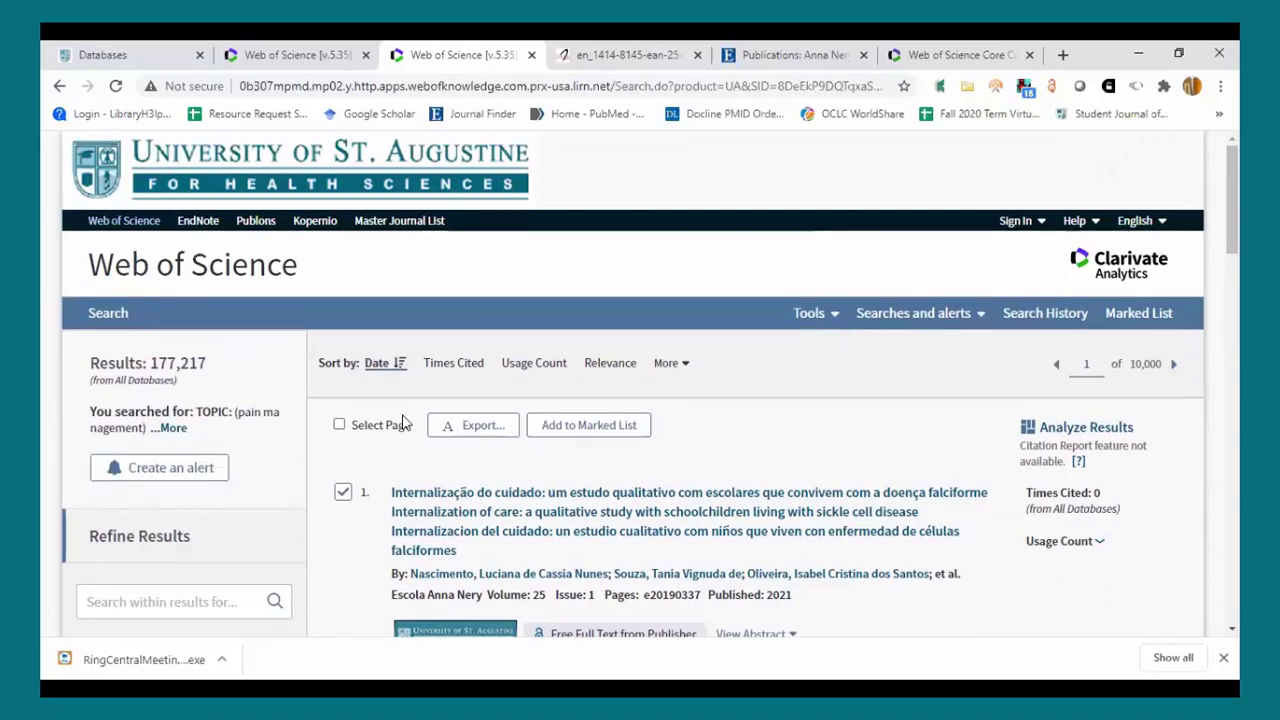
pyautogui.click(455, 363)
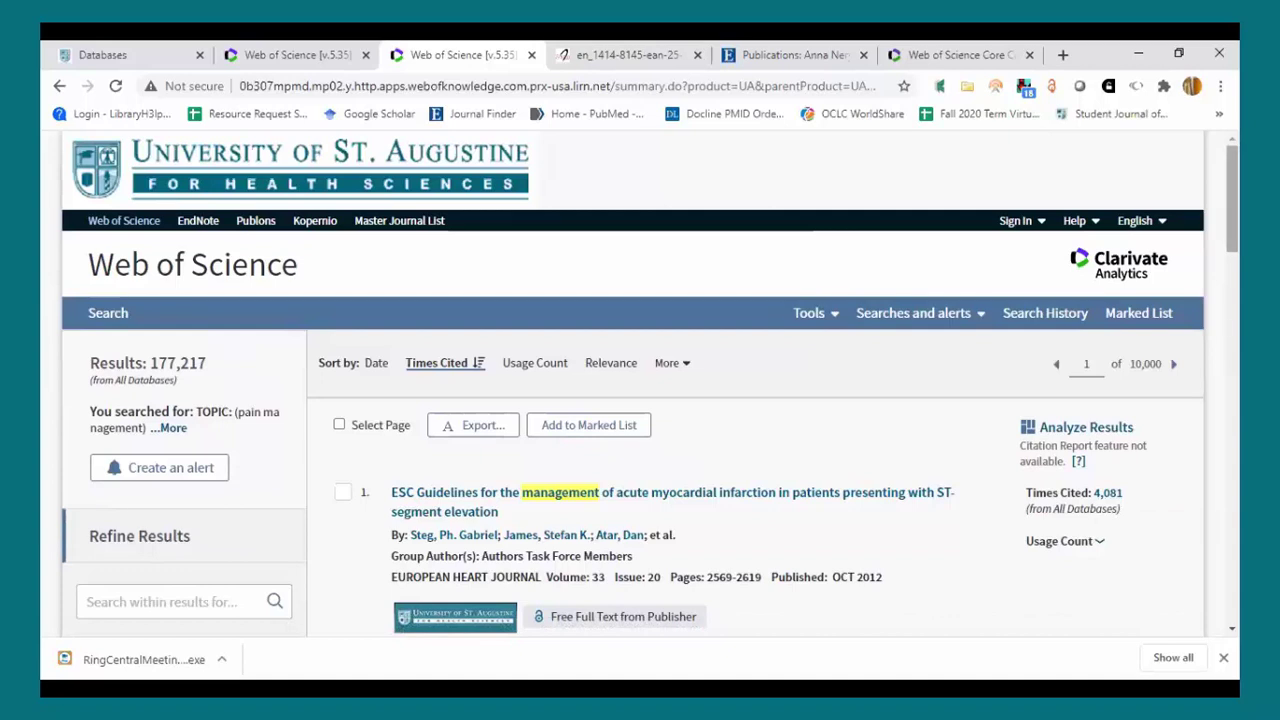
# Look through the most-cited results and their citation counts
pyautogui.moveTo(1232, 200); pyautogui.dragTo(1232, 230)
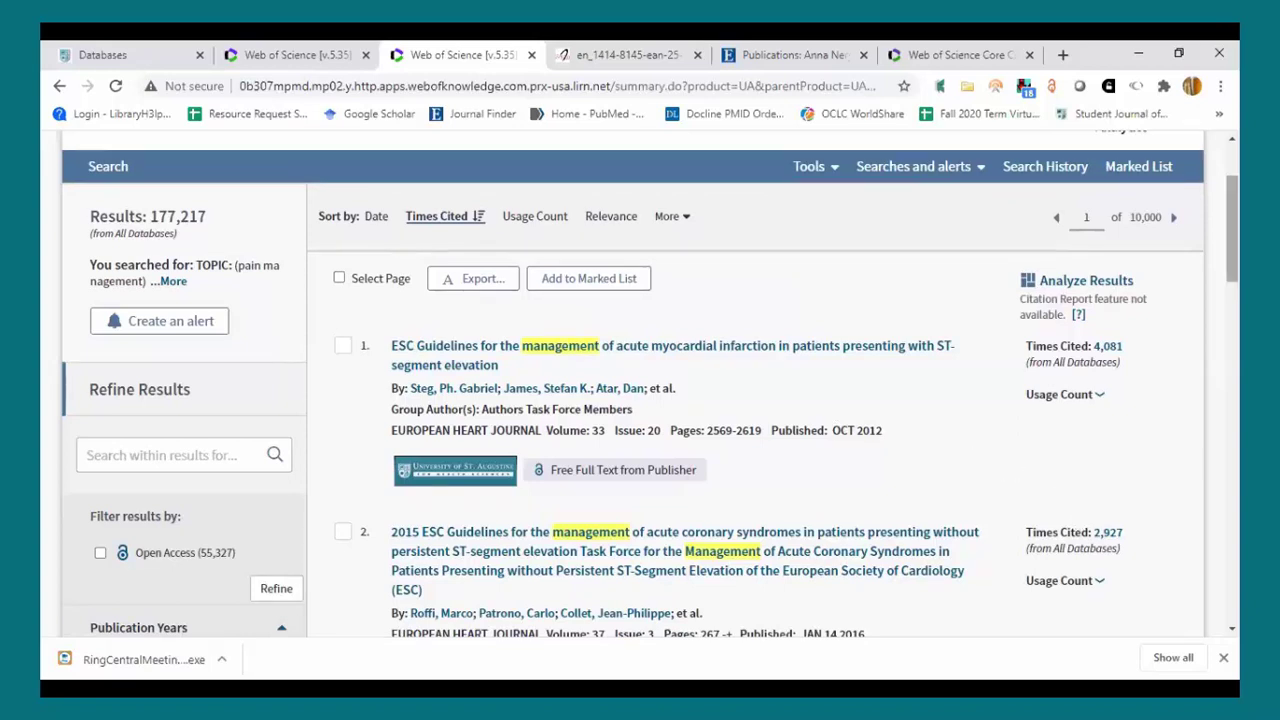
pyautogui.scroll(-3, 650, 380)
pyautogui.scroll(1, 650, 380)
pyautogui.scroll(2, 650, 380)
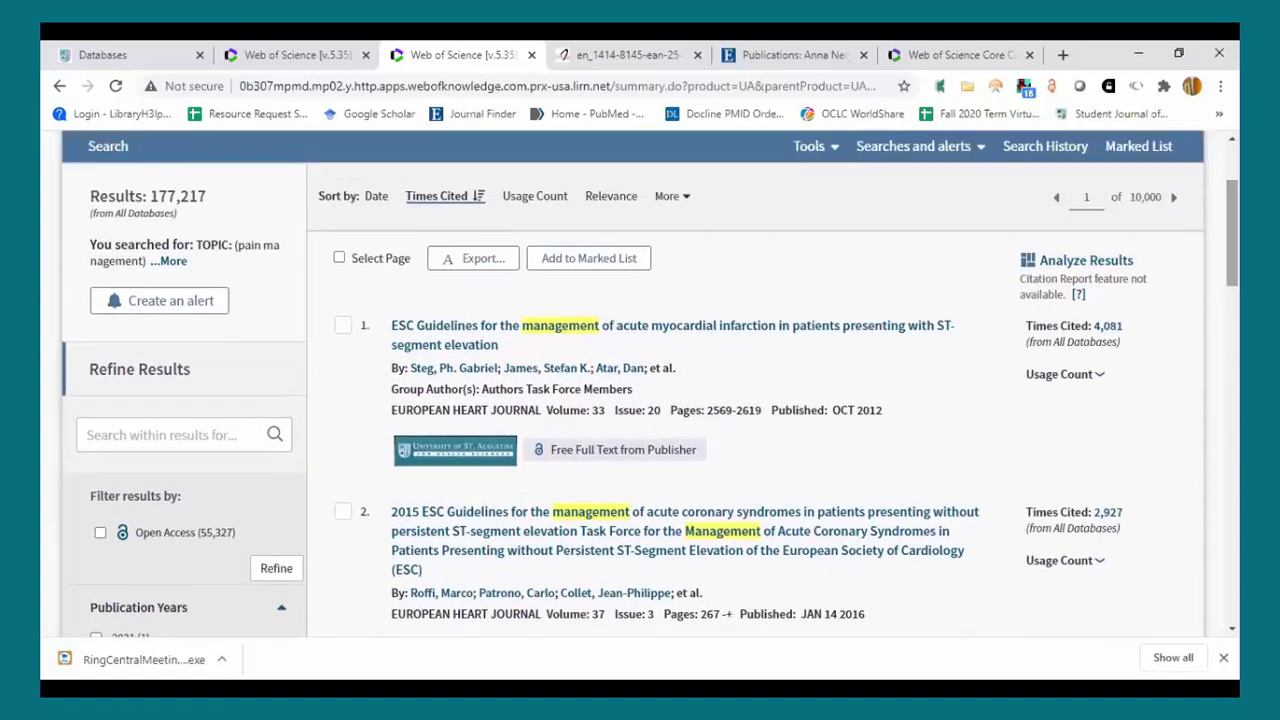
pyautogui.scroll(1, 650, 380)
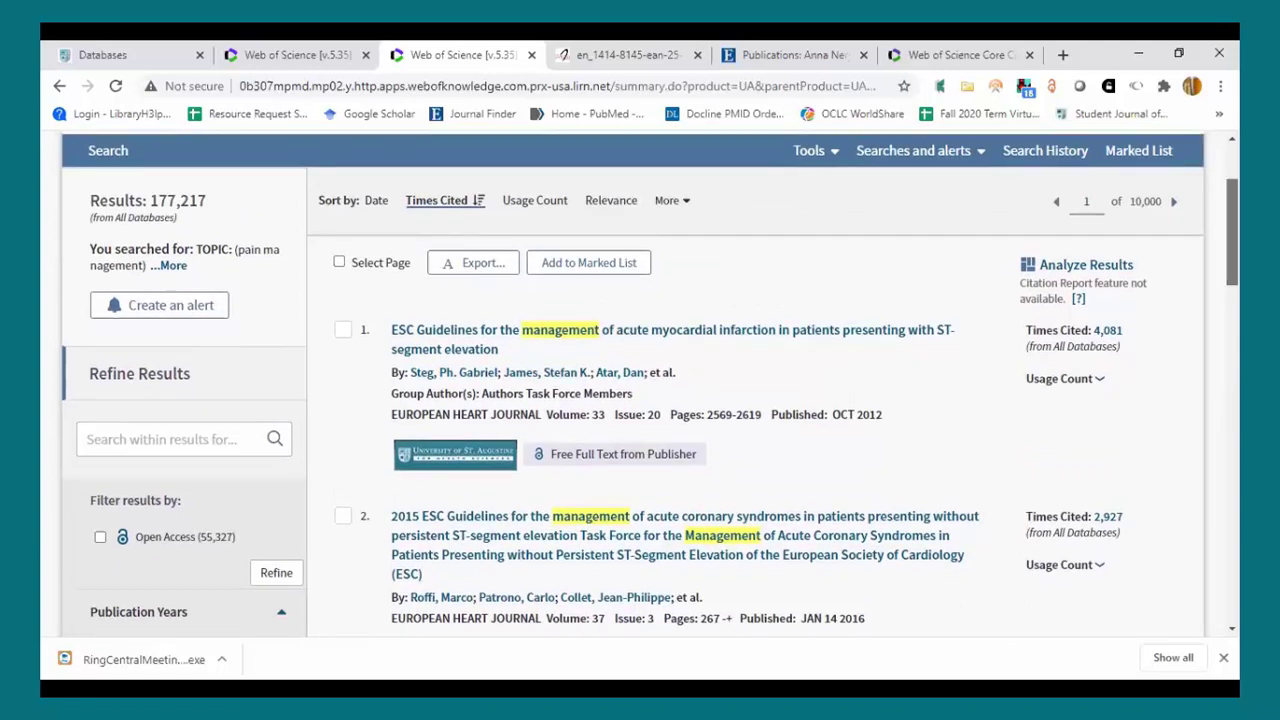
pyautogui.scroll(-1, 650, 380)
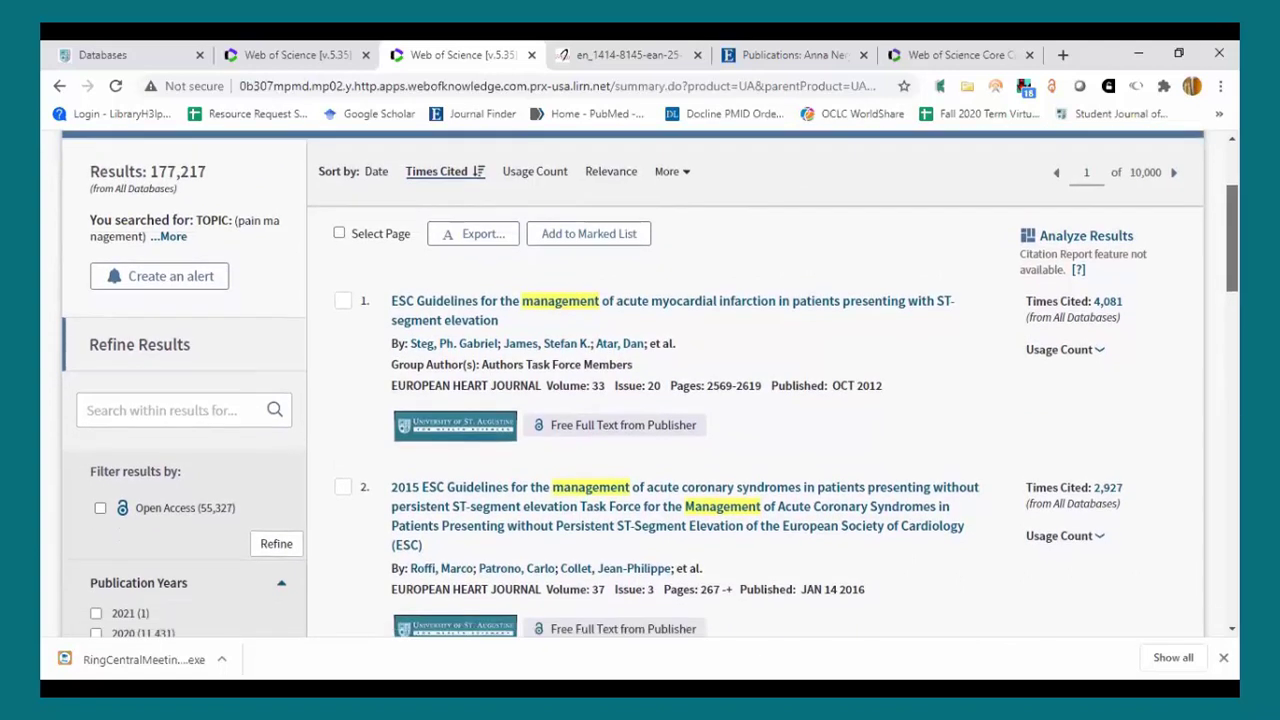
# Open the EndNote site from the Web of Science header links, and return to the pain management results
pyautogui.scroll(-1, 650, 380)
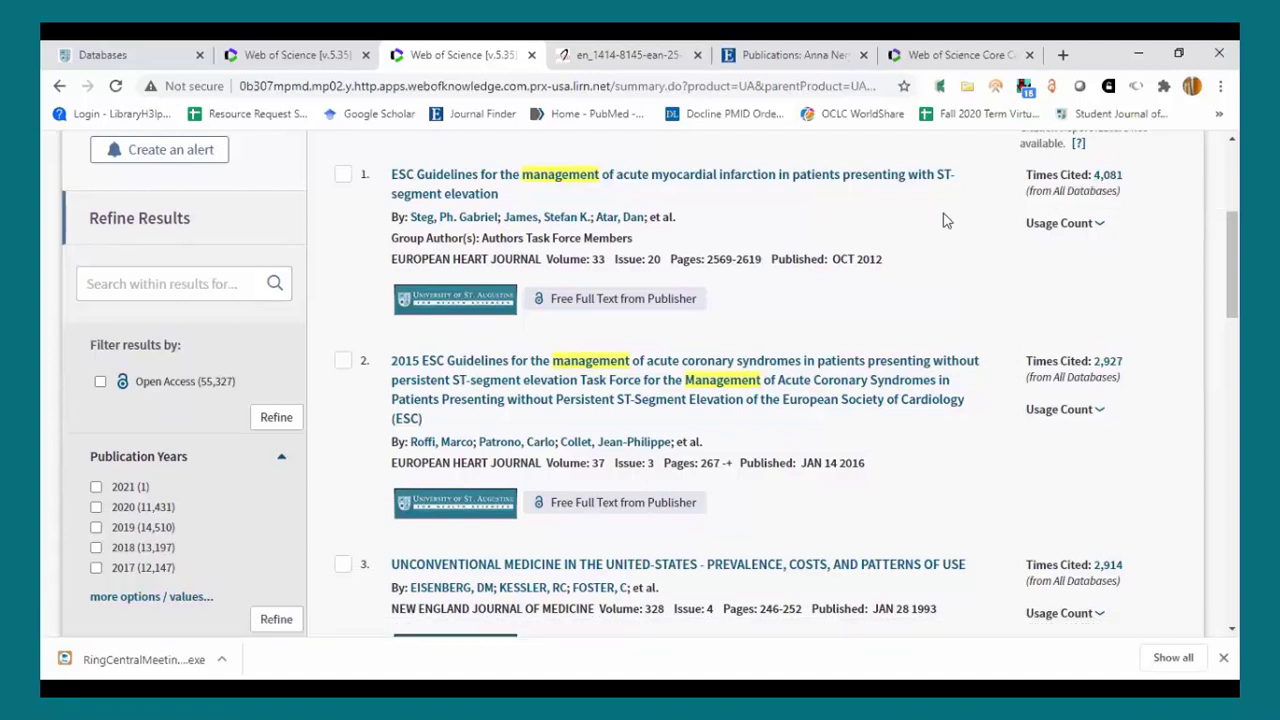
pyautogui.moveTo(1232, 265); pyautogui.dragTo(1232, 190)
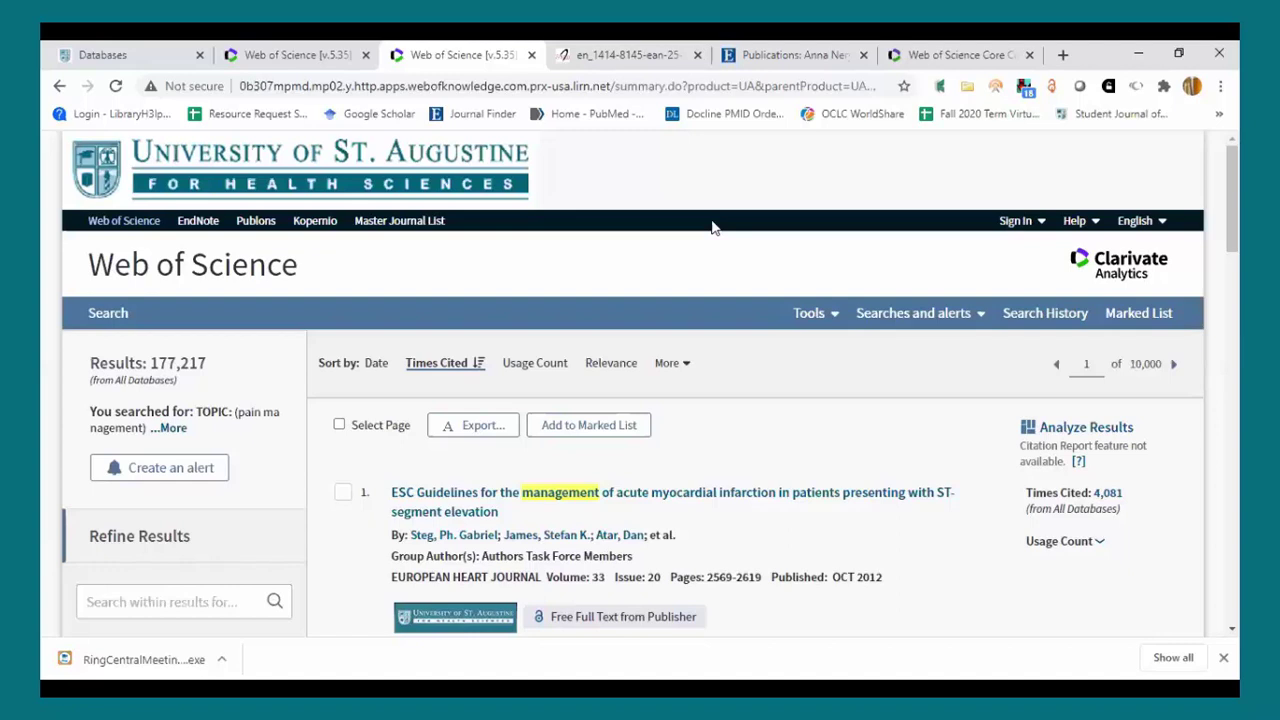
pyautogui.click(196, 222)
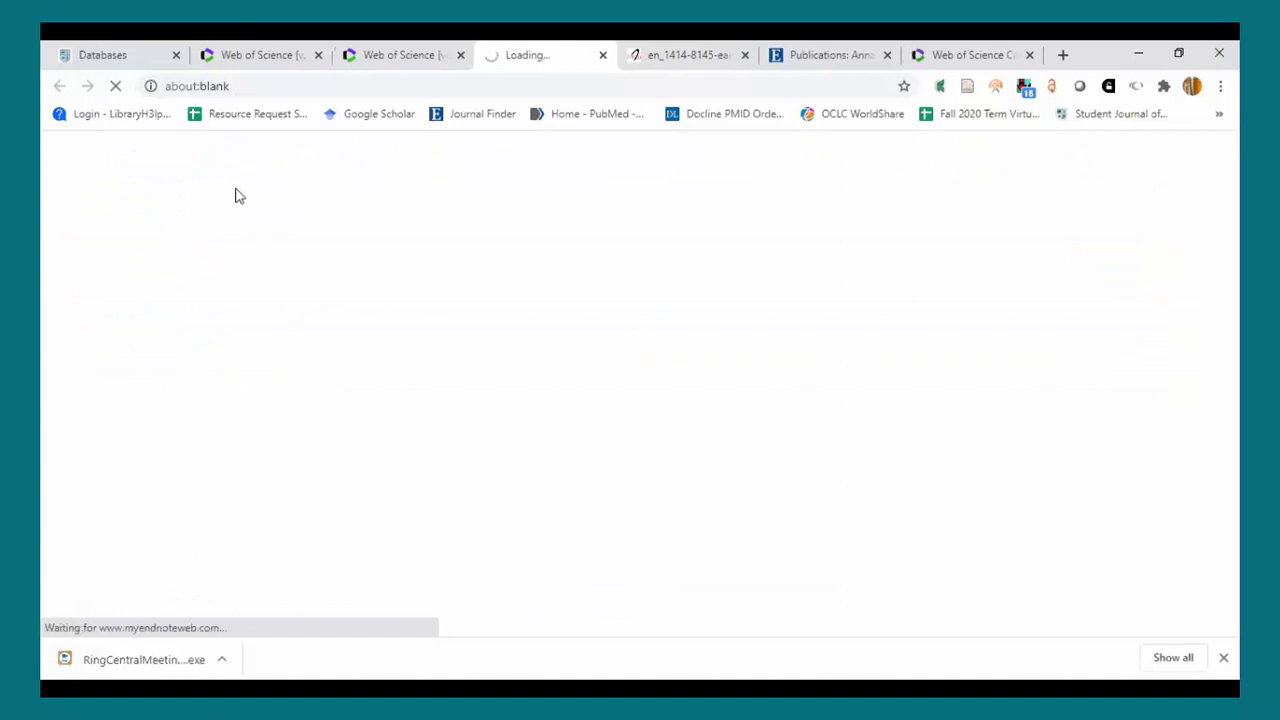
pyautogui.click(370, 70)
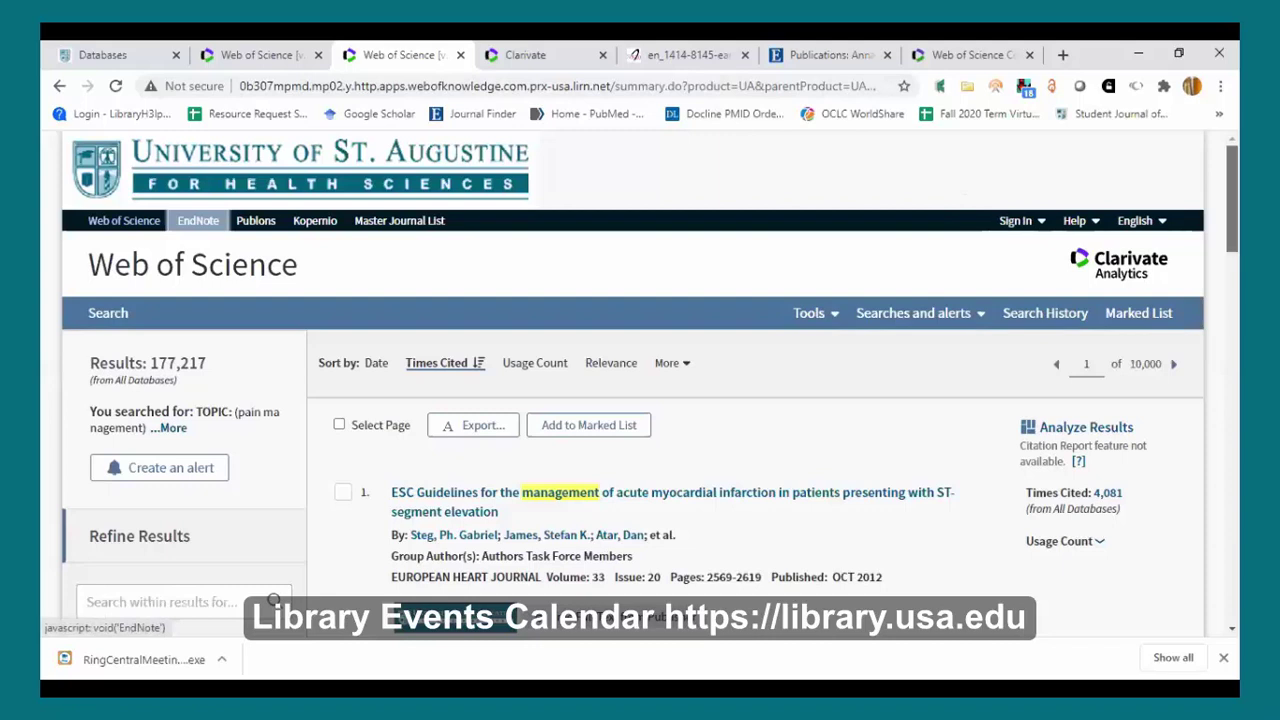
# Refine the results to the Science Technology and Social Sciences research domains
pyautogui.scroll(-3, 649, 384)
pyautogui.scroll(-4, 649, 384)
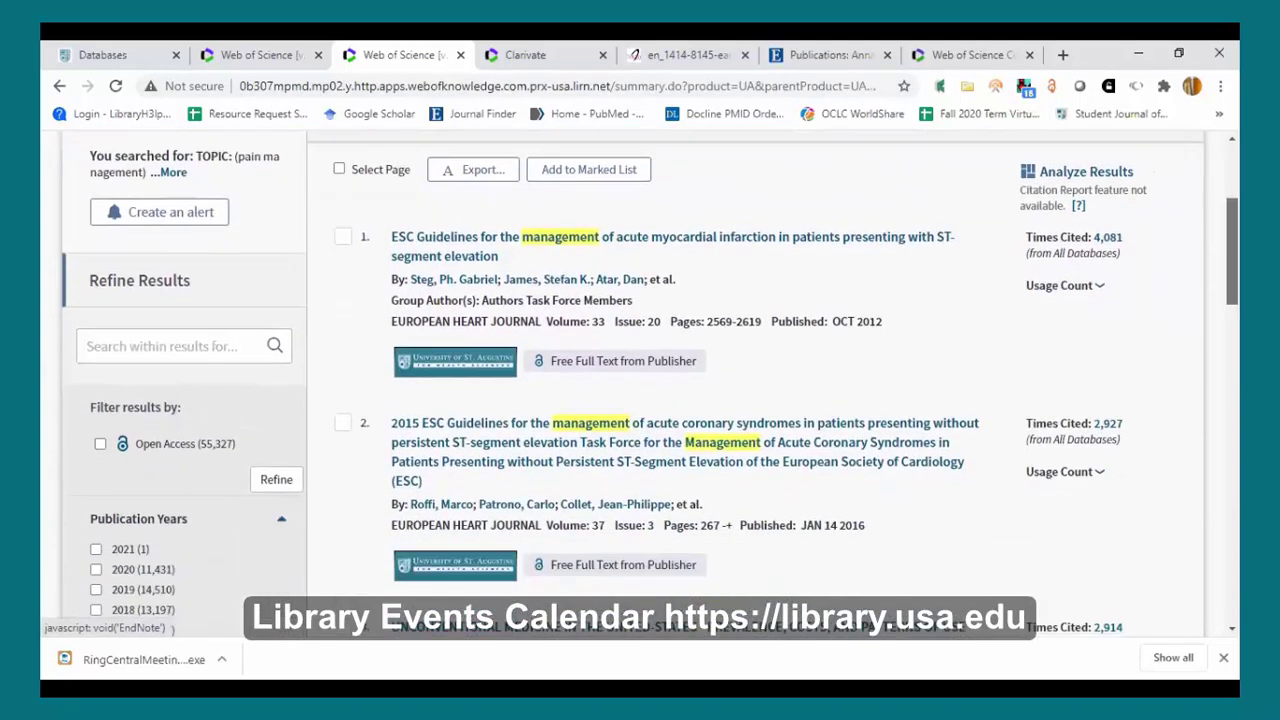
pyautogui.scroll(6, 1207, 192)
pyautogui.scroll(-6, 1207, 192)
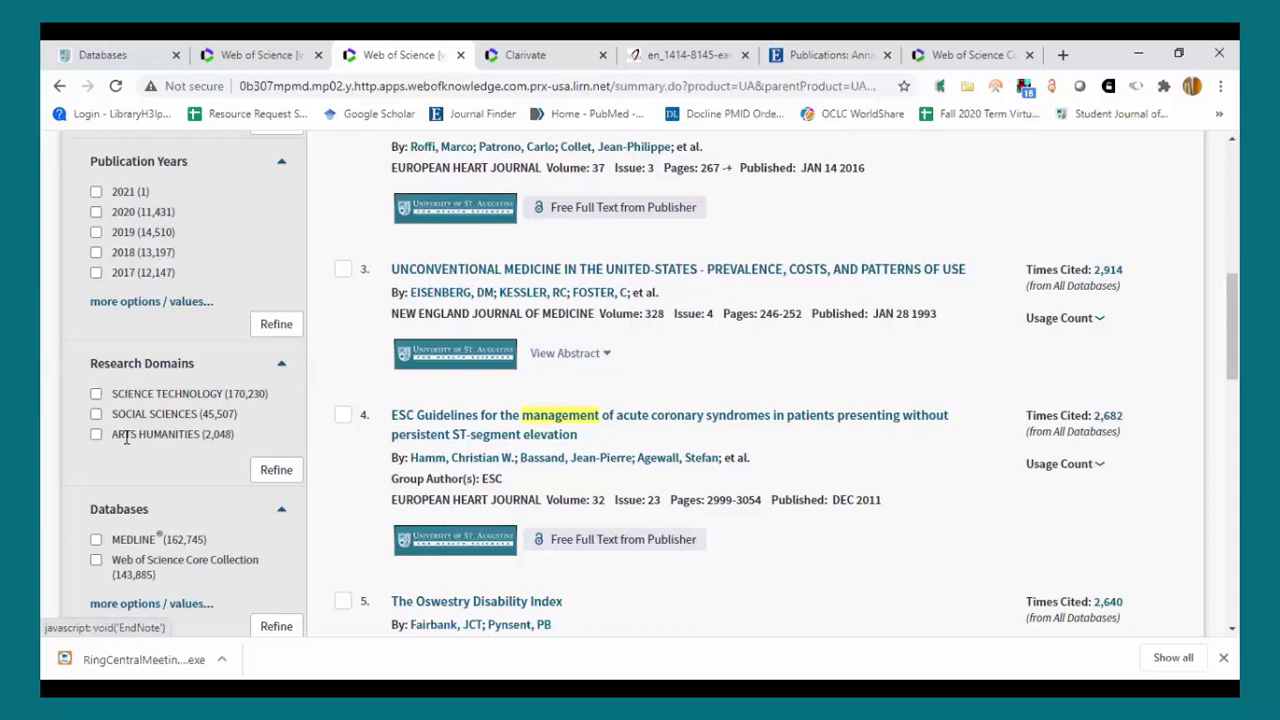
pyautogui.moveTo(131, 437); pyautogui.dragTo(112, 437)
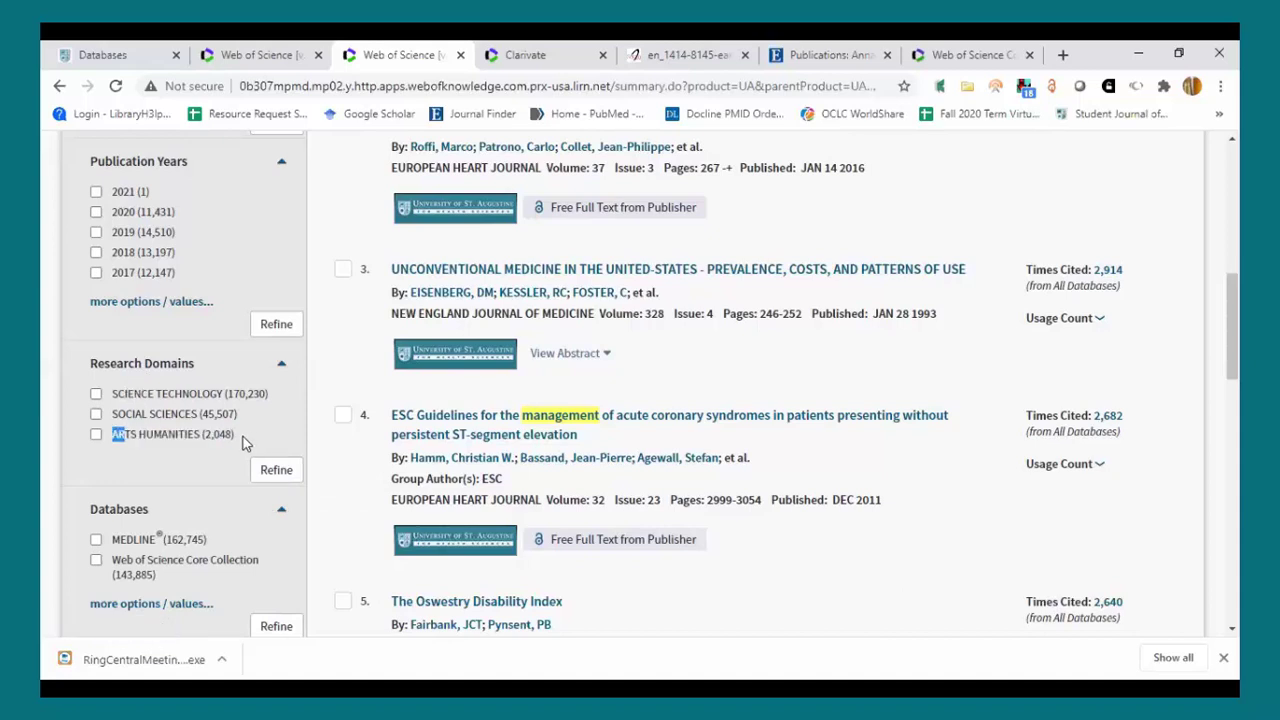
pyautogui.click(245, 443)
pyautogui.click(96, 395)
pyautogui.click(96, 414)
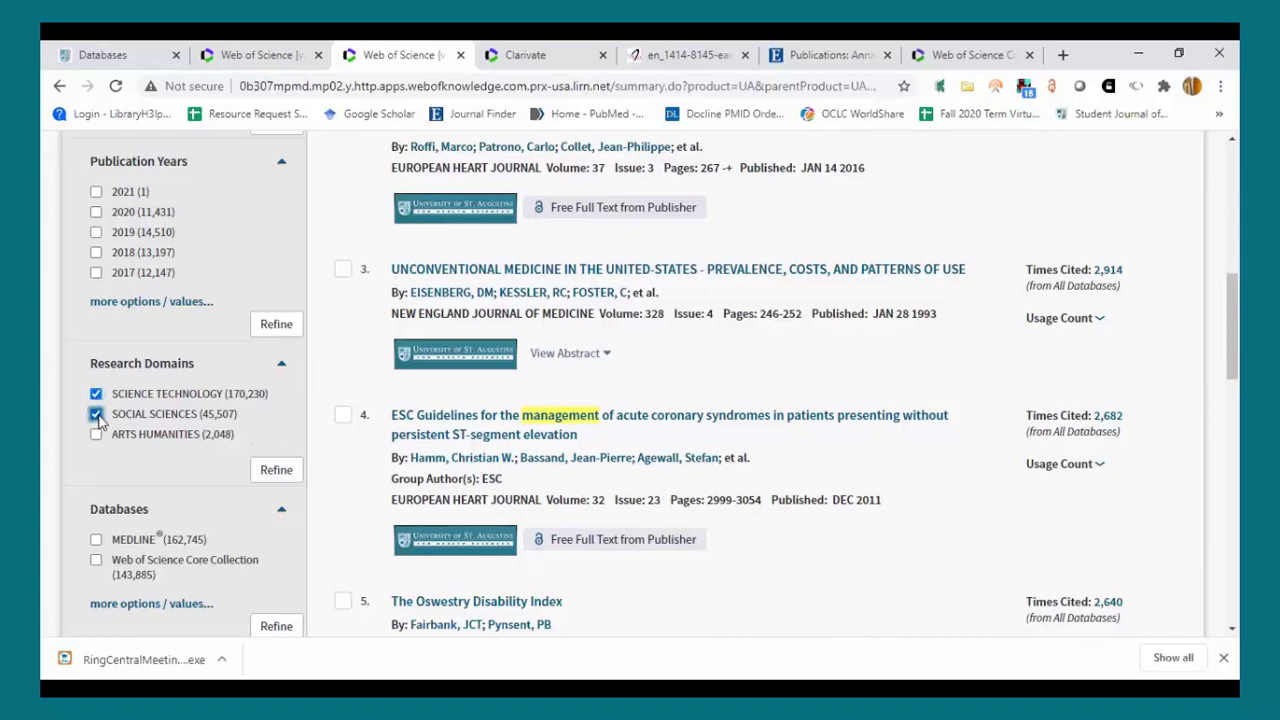
pyautogui.click(266, 472)
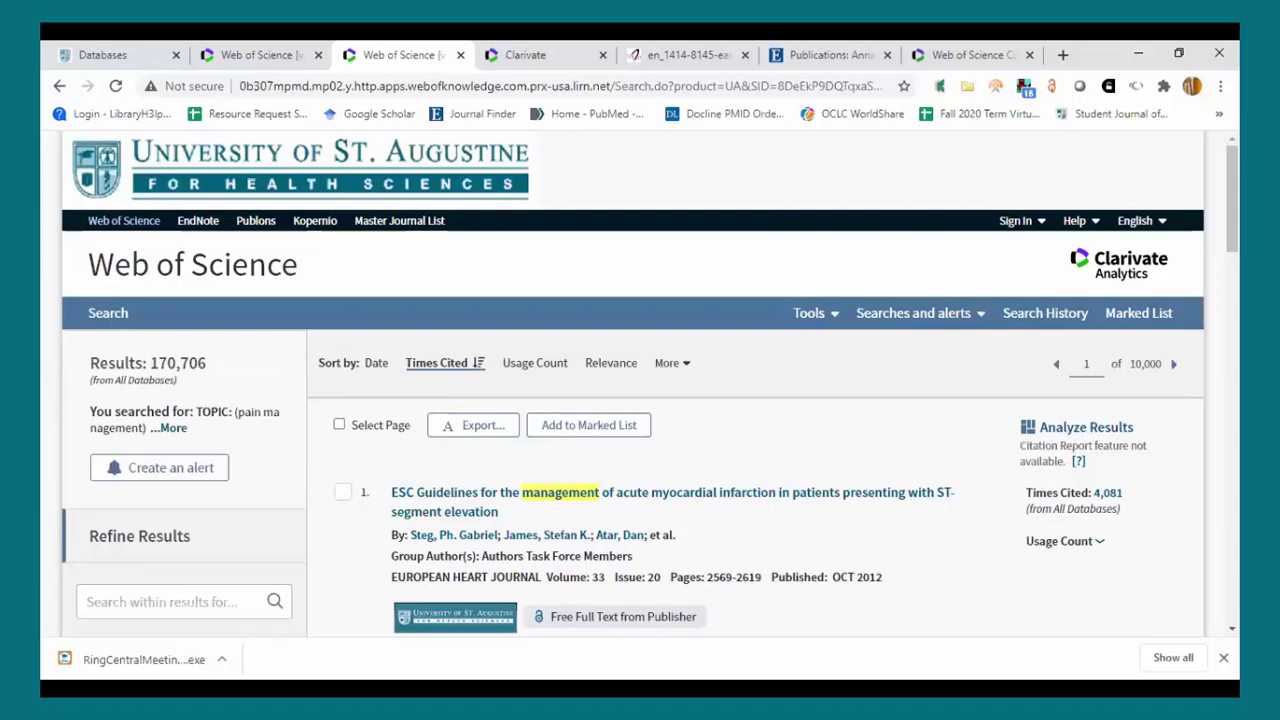
# Expand the Funding Agencies filter in the refined results and examine the agencies it offers
pyautogui.moveTo(1232, 200); pyautogui.dragTo(1232, 409)
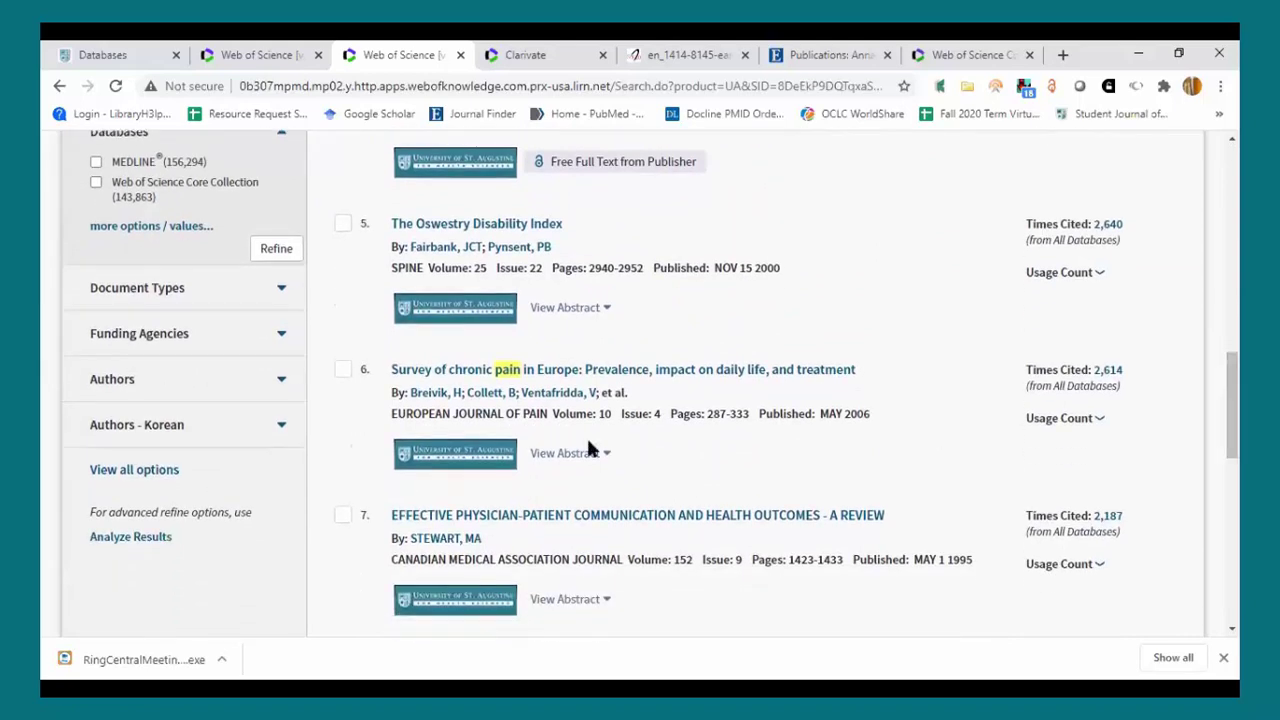
pyautogui.click(278, 334)
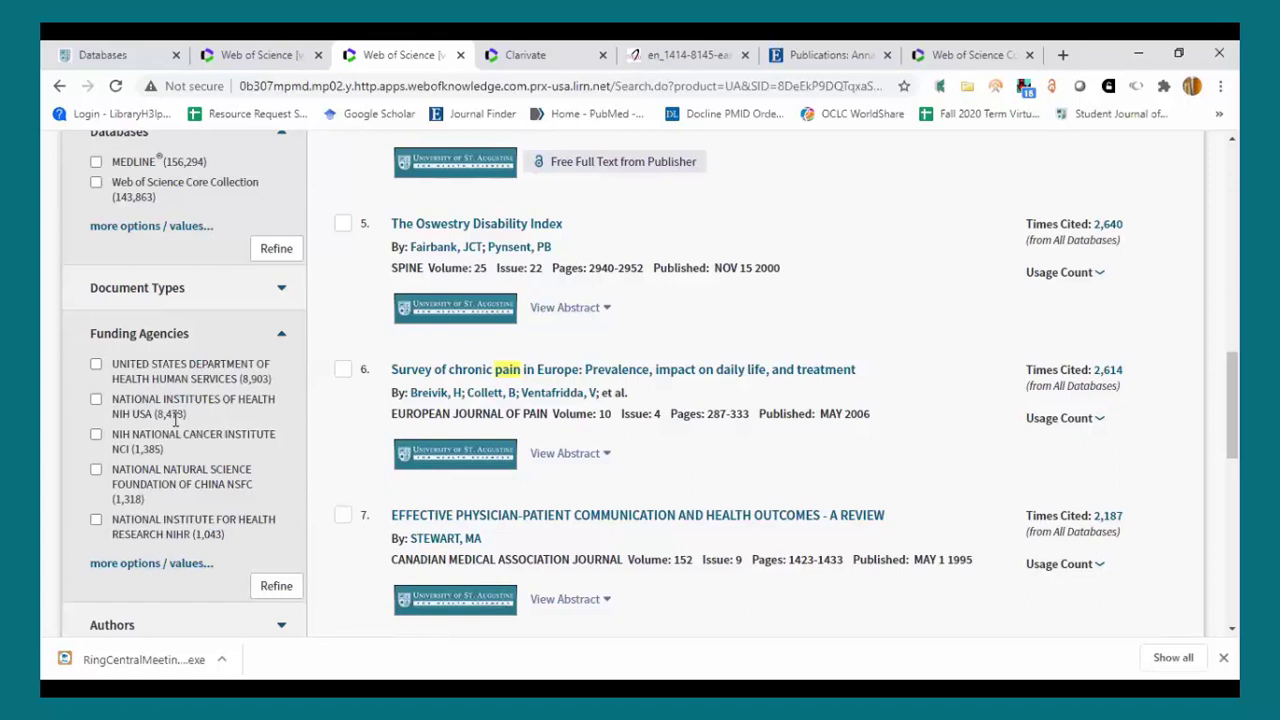
pyautogui.moveTo(188, 414); pyautogui.dragTo(153, 413)
# Review the additional sort options for the refined results and close the list without choosing one
pyautogui.moveTo(1232, 406); pyautogui.dragTo(1232, 300)
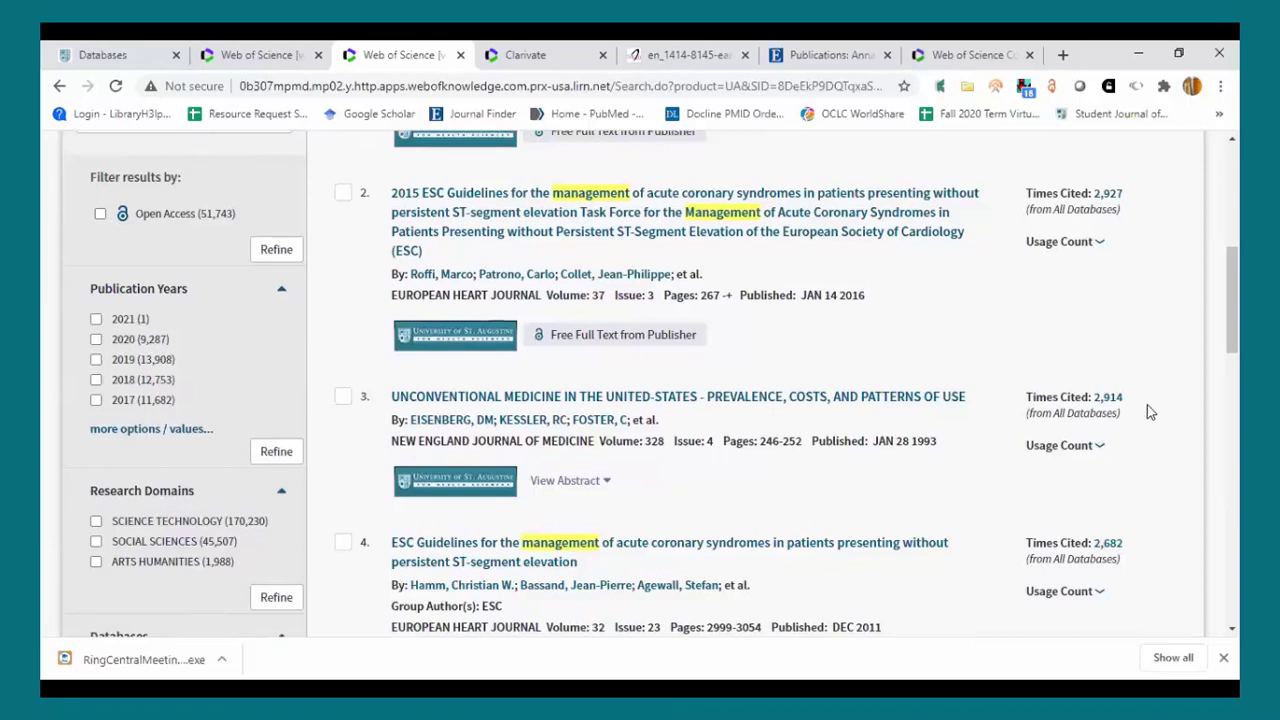
pyautogui.scroll(4, 1232, 300)
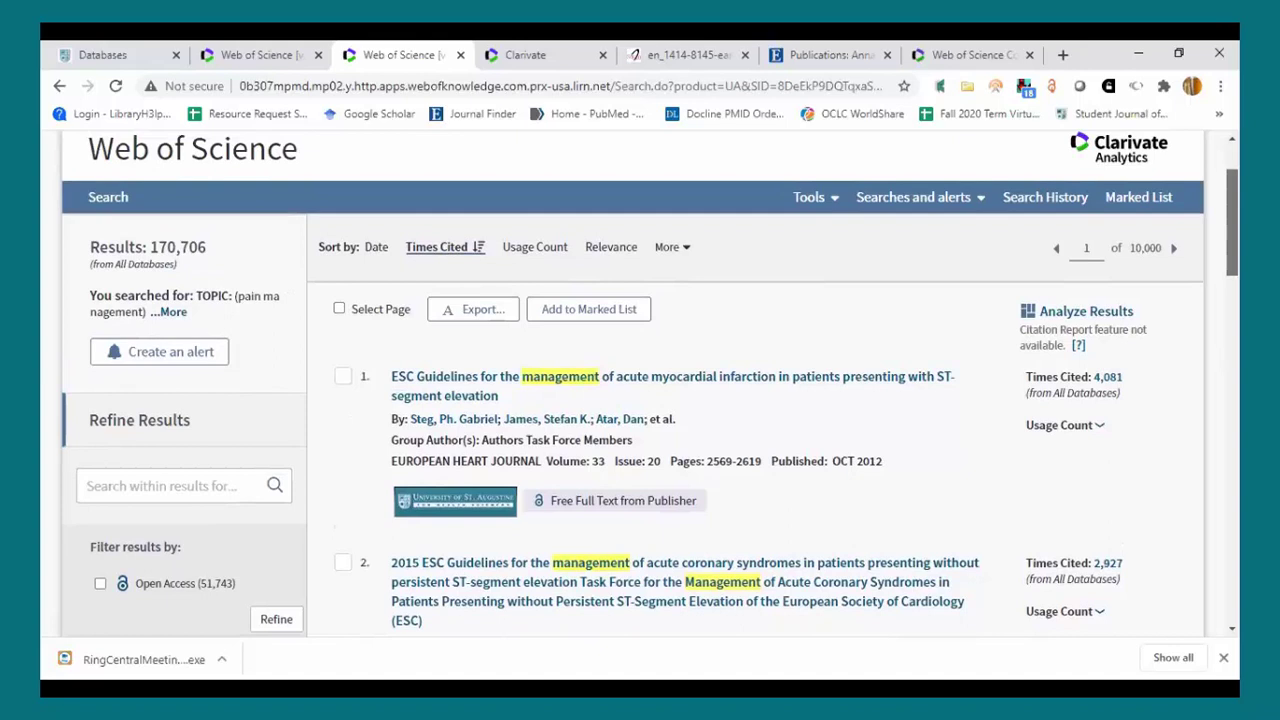
pyautogui.scroll(1, 649, 385)
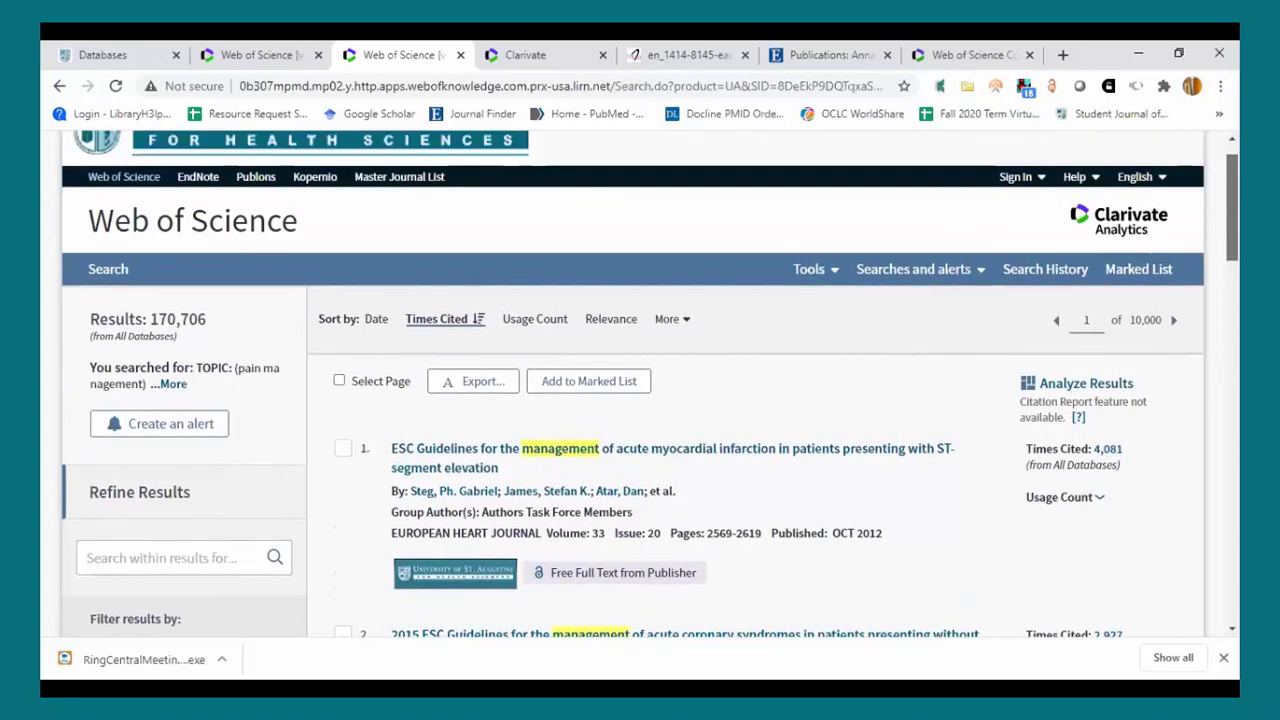
pyautogui.scroll(1, 834, 357)
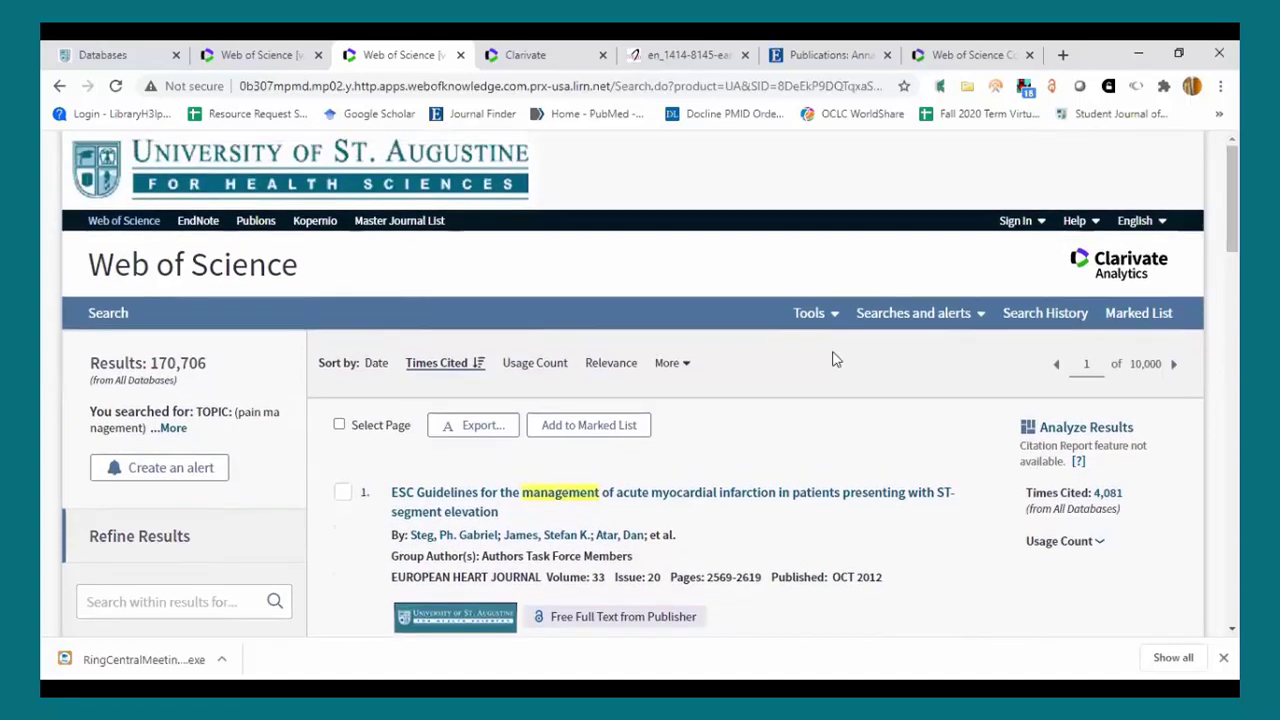
pyautogui.click(672, 376)
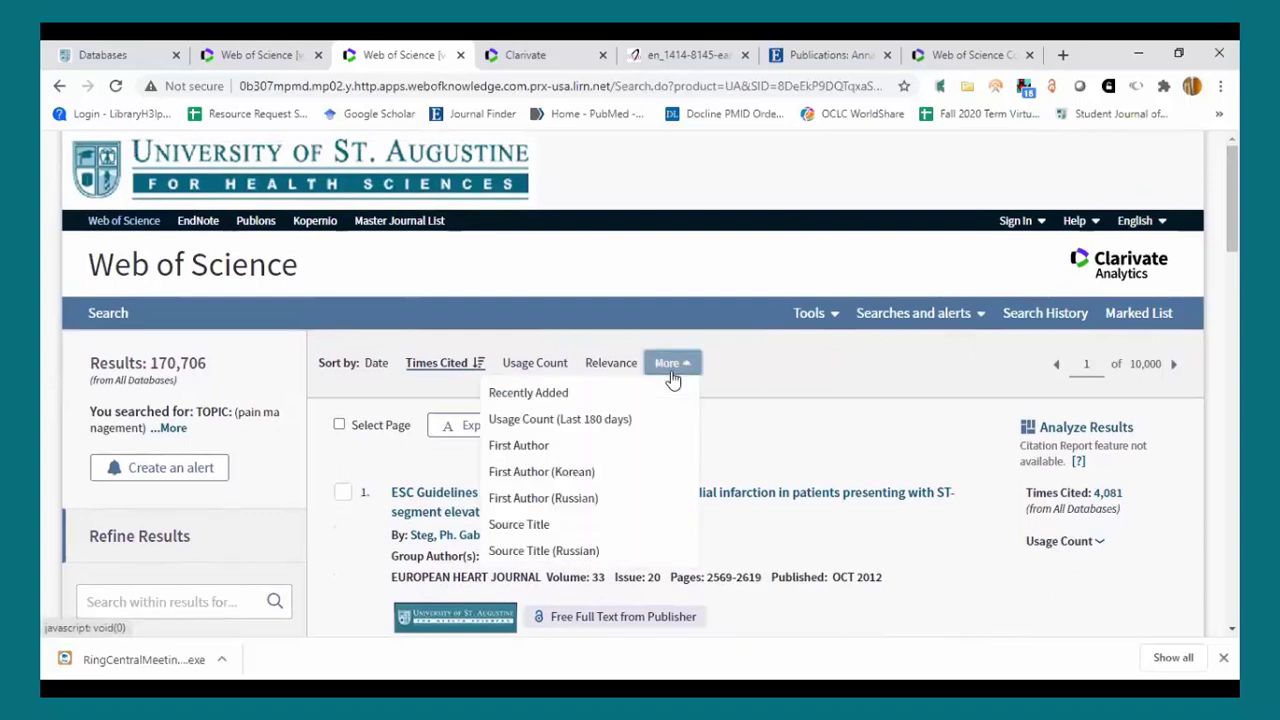
pyautogui.click(723, 323)
# Go to the Web of Science search page and open Cited Reference Search with Cited Author as the first field
pyautogui.click(163, 270)
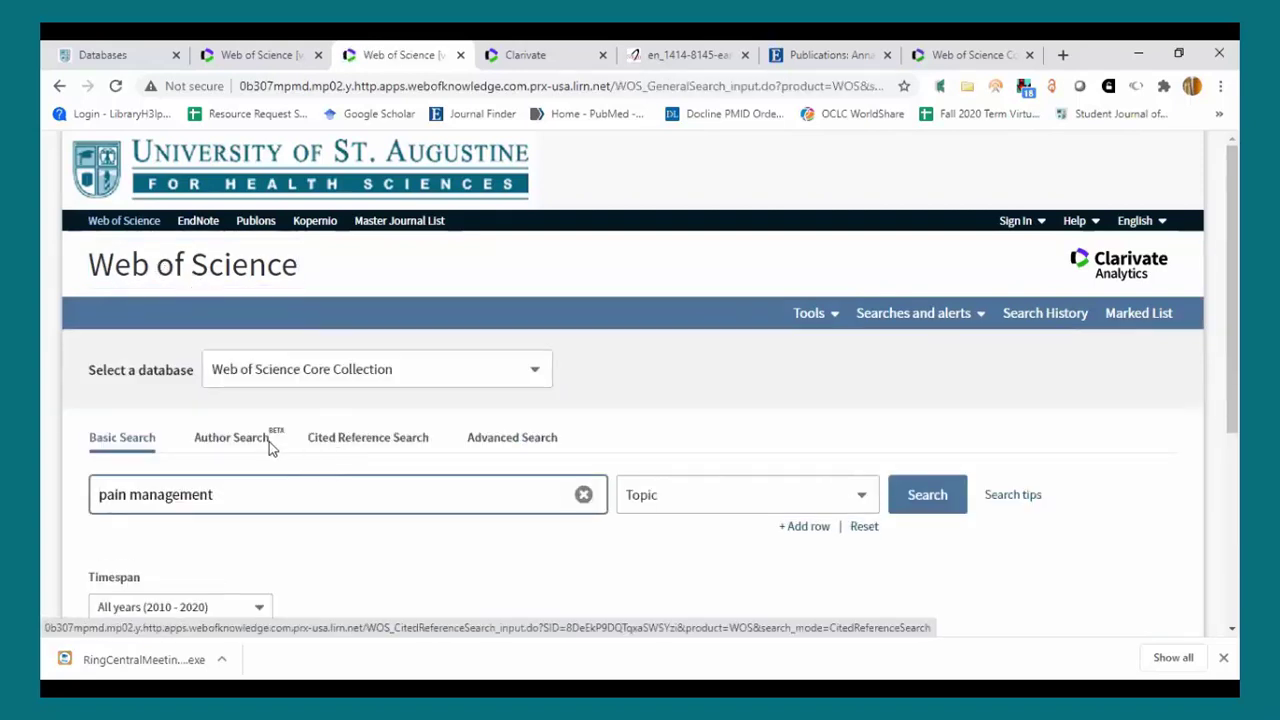
pyautogui.click(375, 442)
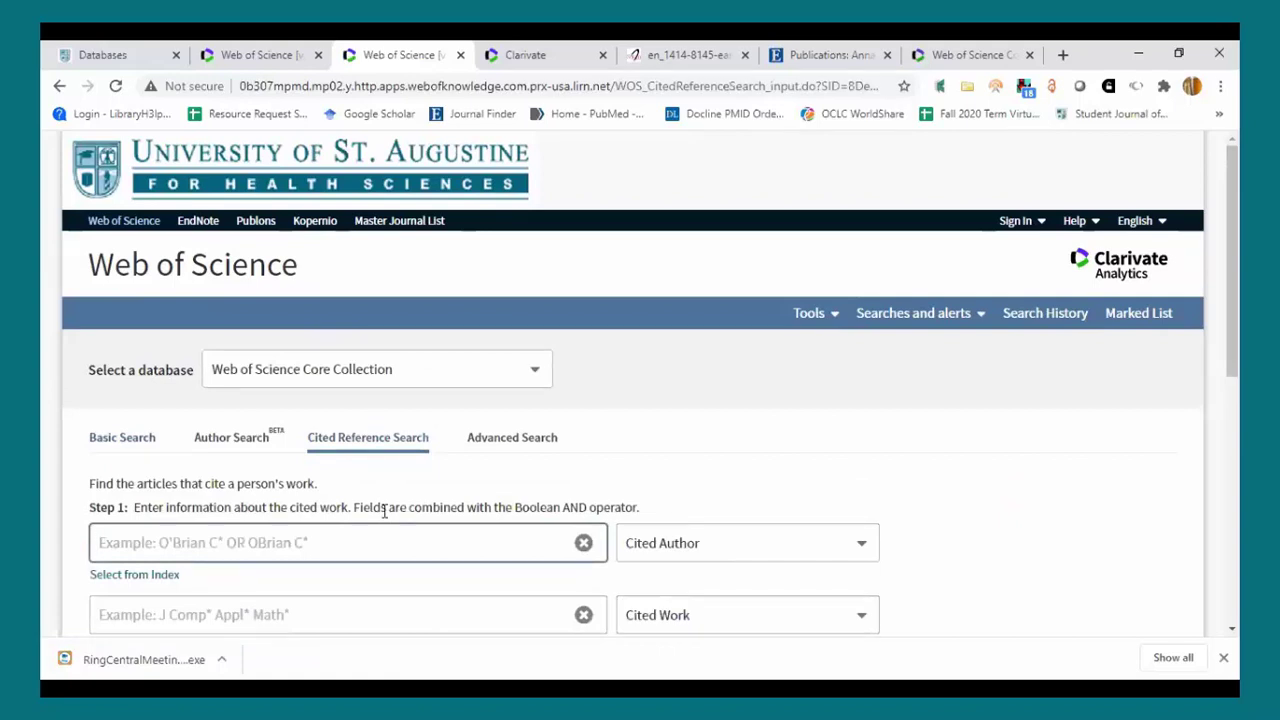
pyautogui.click(806, 558)
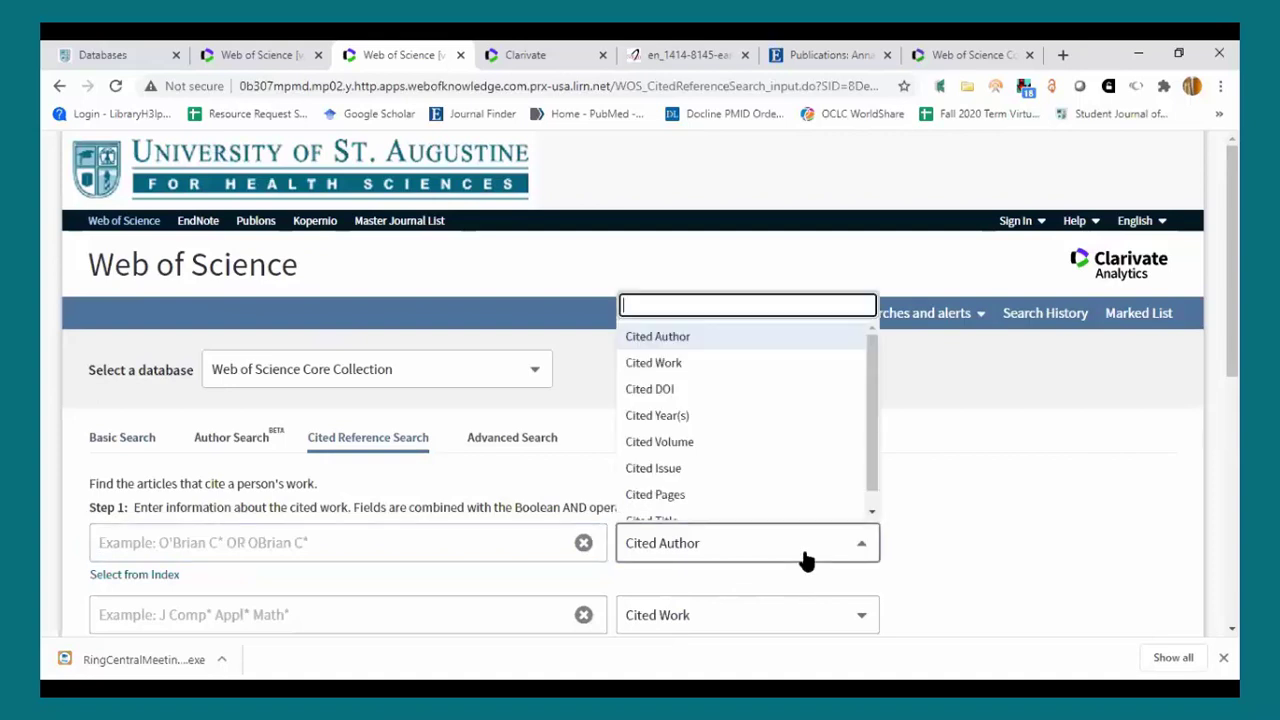
pyautogui.click(719, 345)
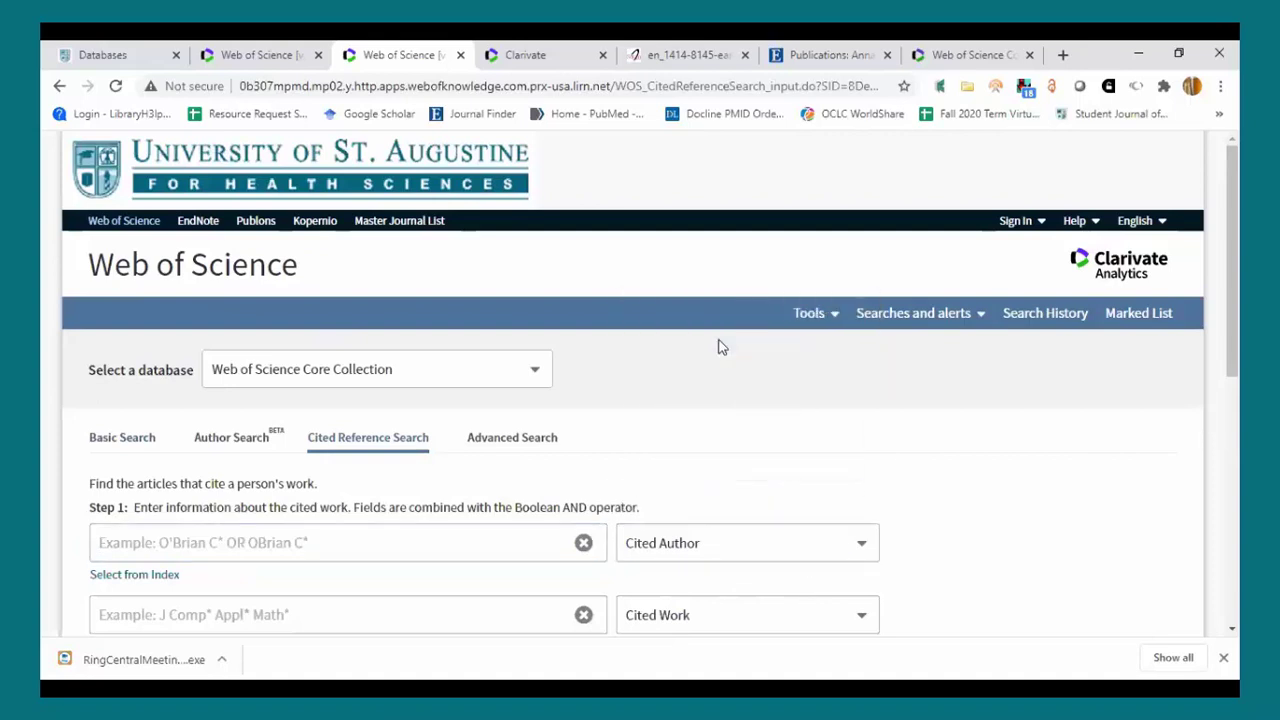
# Enter the cited author's surname and first initial, and run the cited reference search
pyautogui.click(410, 541)
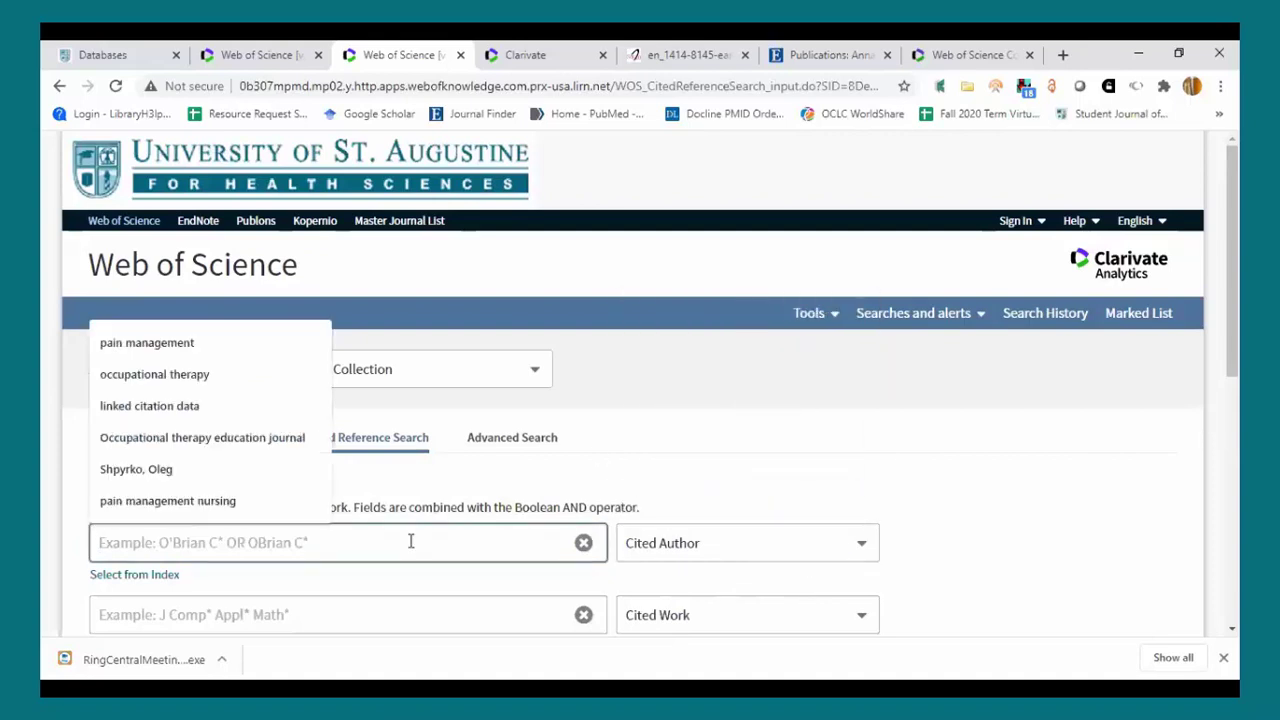
pyautogui.write('Evener')
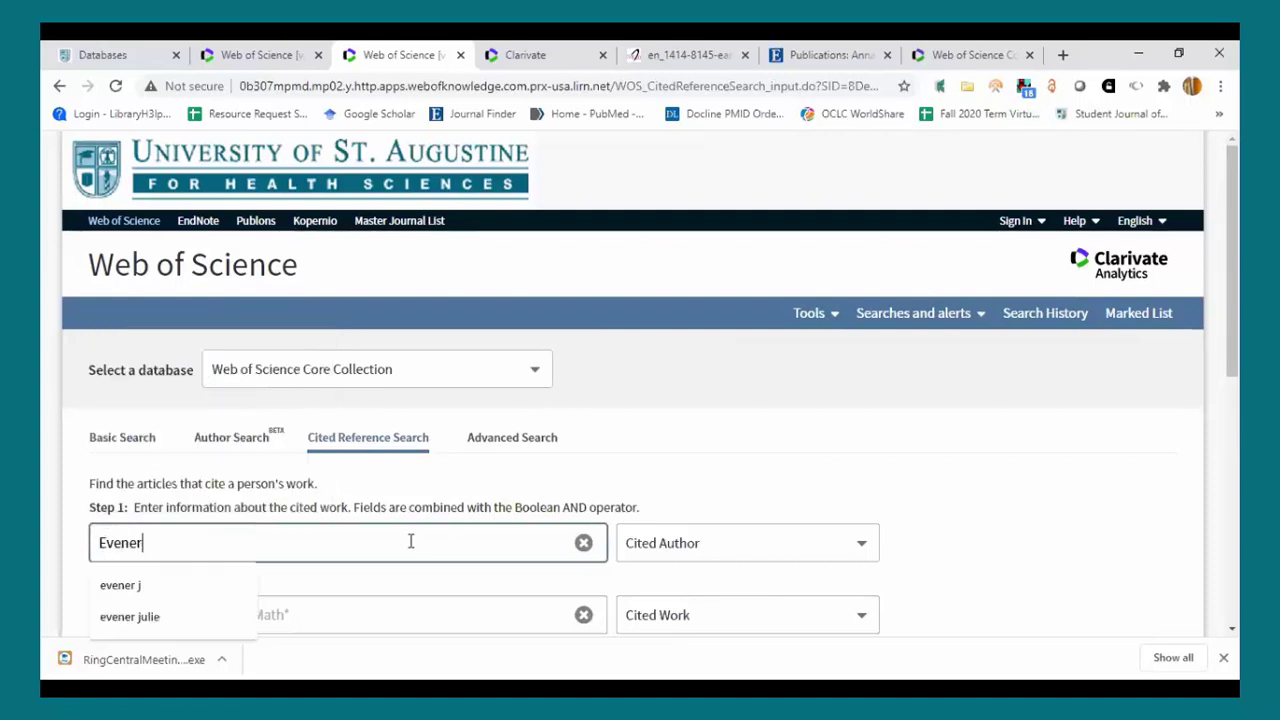
pyautogui.write(' Julie')
pyautogui.press('BackSpace')
pyautogui.press('BackSpace')
pyautogui.press('BackSpace')
pyautogui.press('BackSpace')
pyautogui.press('BackSpace')
pyautogui.press('BackSpace')
pyautogui.press('BackSpace')
pyautogui.write('r, j')
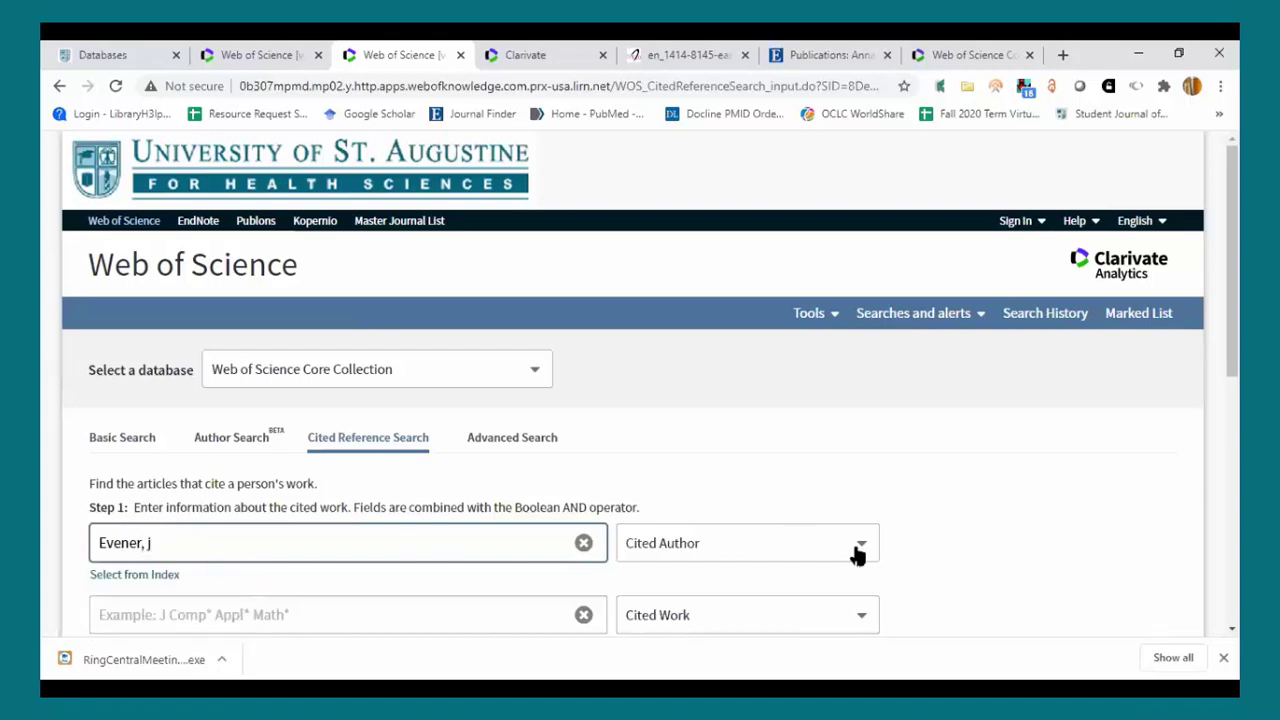
pyautogui.moveTo(1232, 260); pyautogui.dragTo(1232, 348)
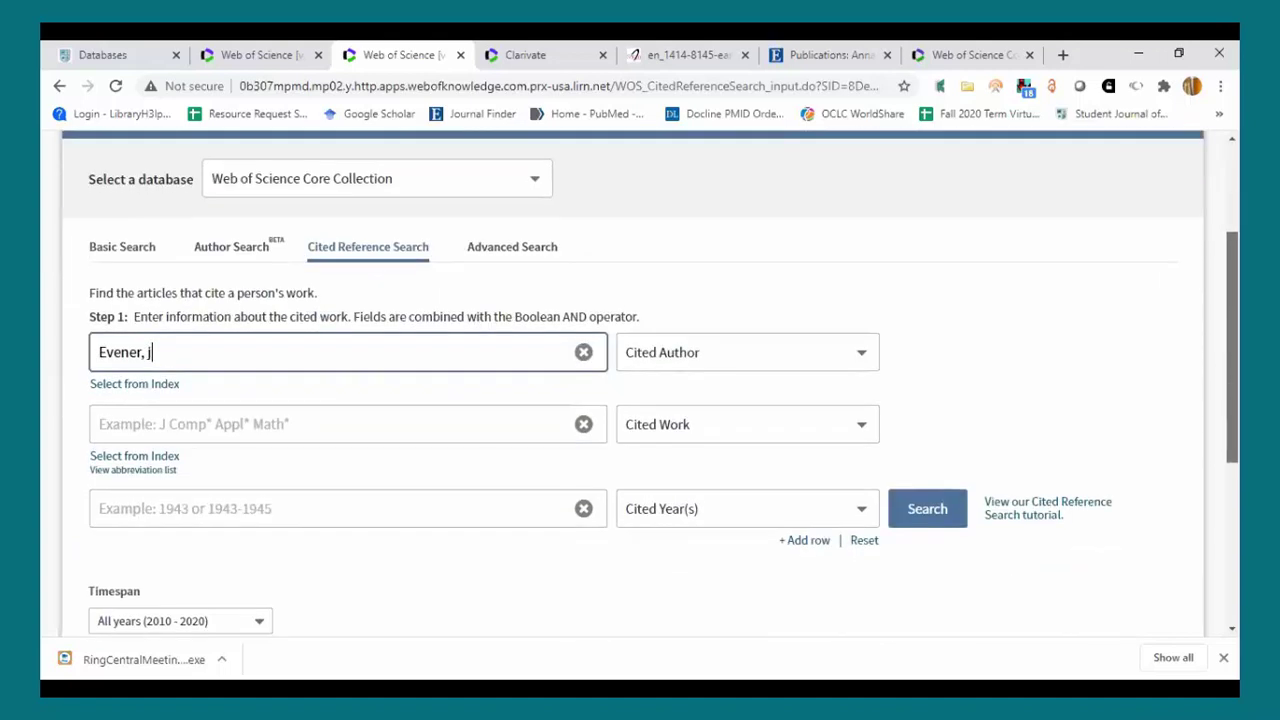
pyautogui.click(927, 510)
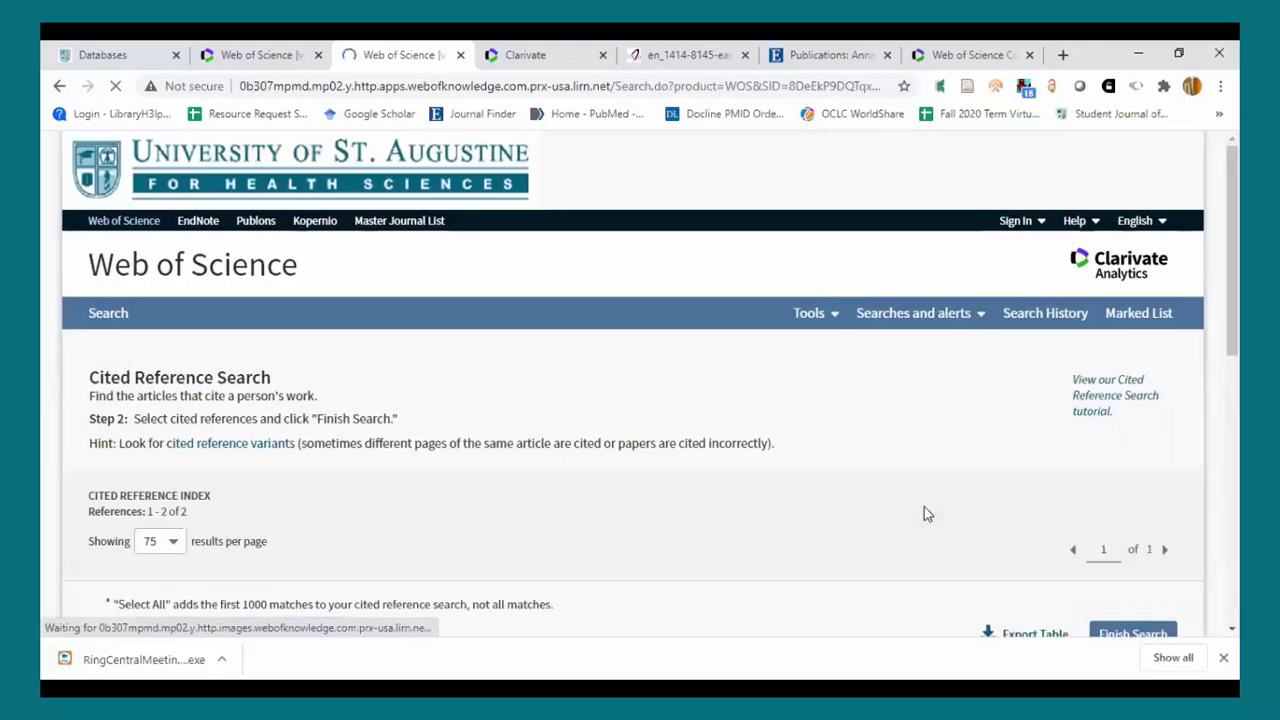
# Open the citing articles for the 2015 COLL UNDERGRAD LIBR reference and look through the listed records
pyautogui.scroll(-4, 234, 400)
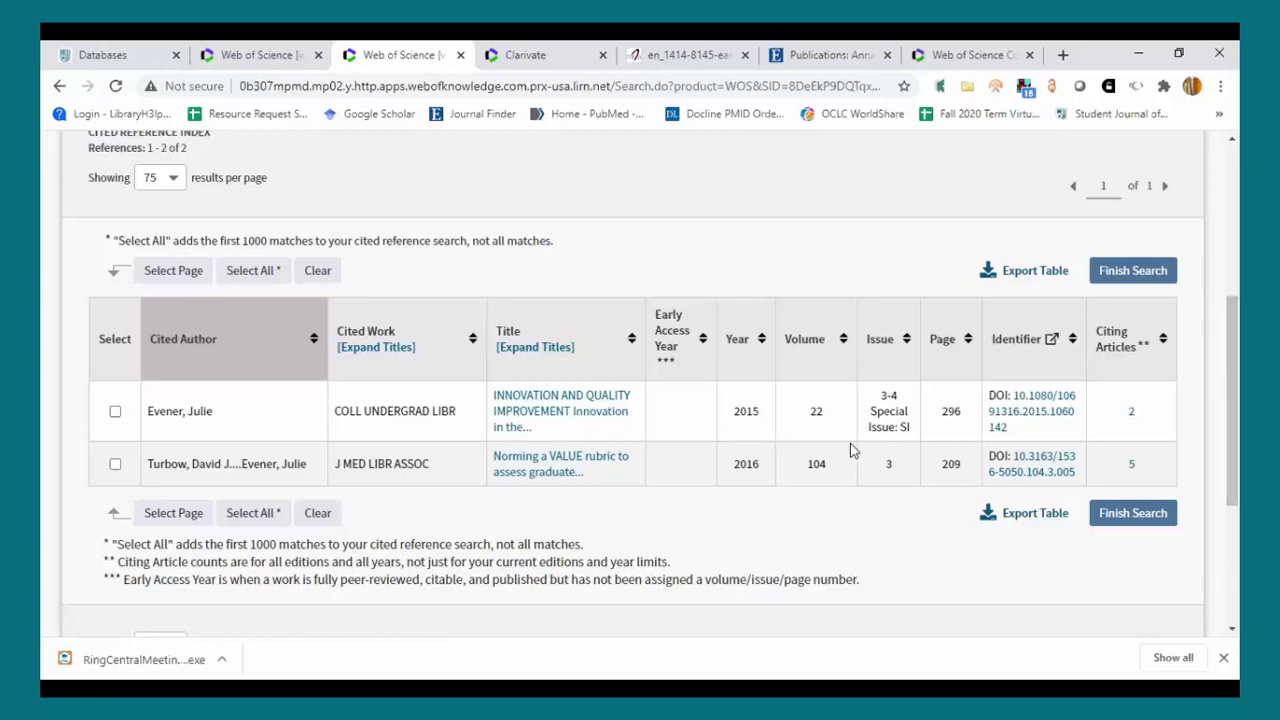
pyautogui.click(1131, 413)
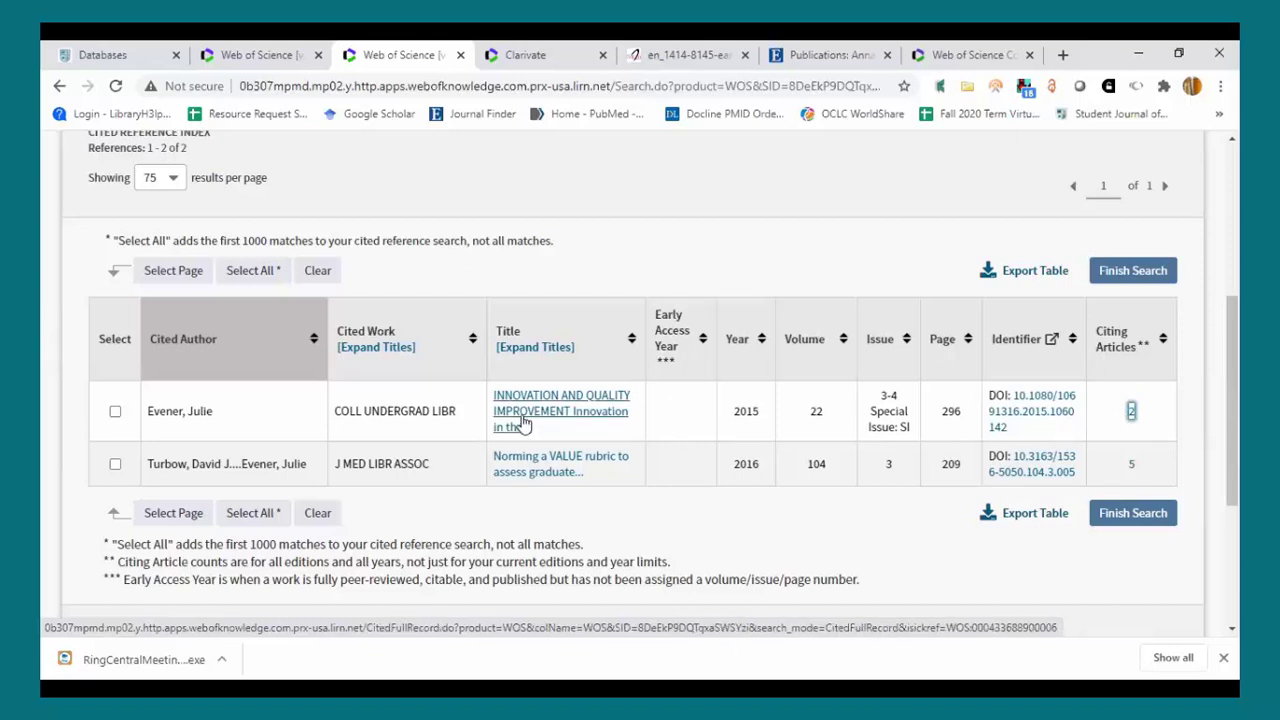
pyautogui.click(1132, 412)
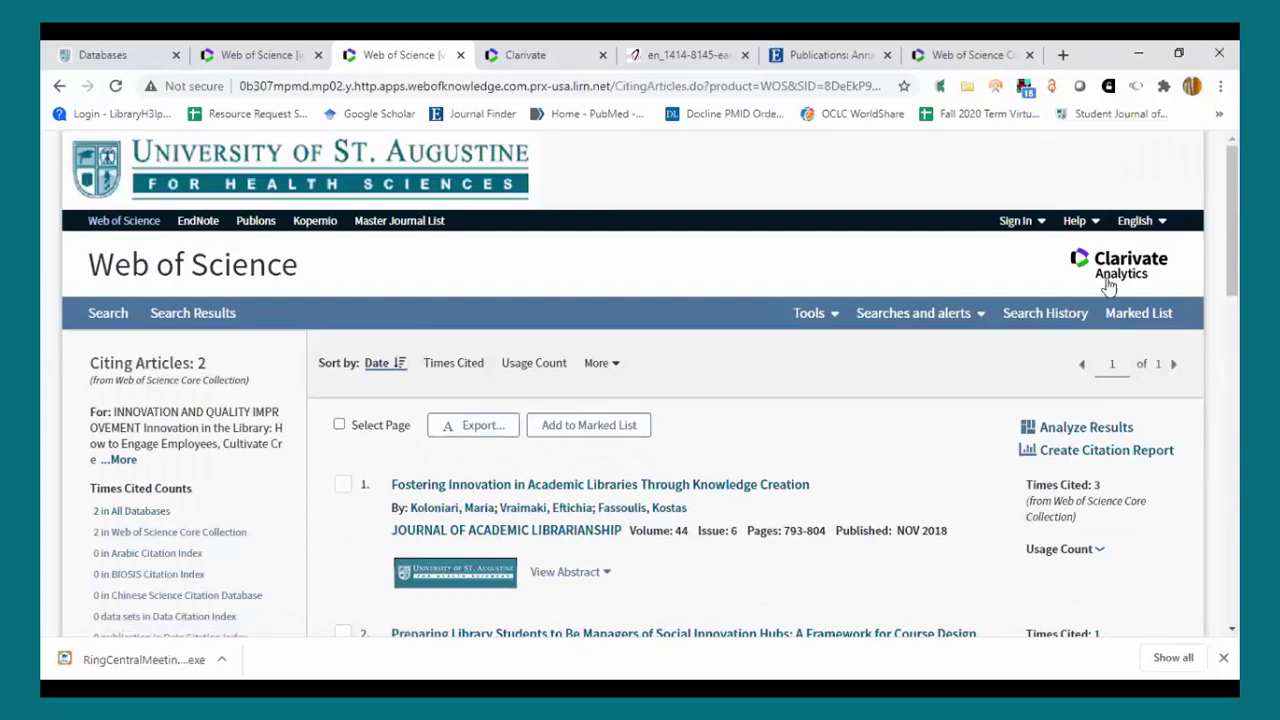
pyautogui.scroll(-3, 640, 384)
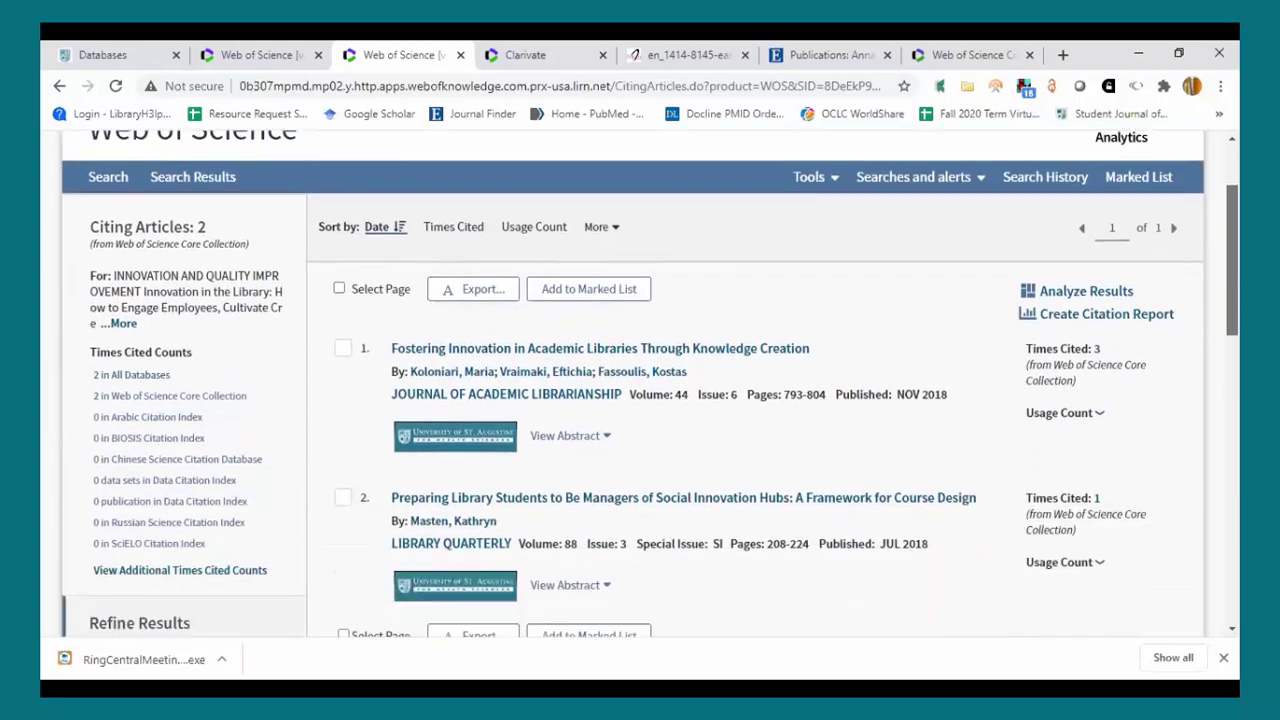
pyautogui.scroll(1, 640, 384)
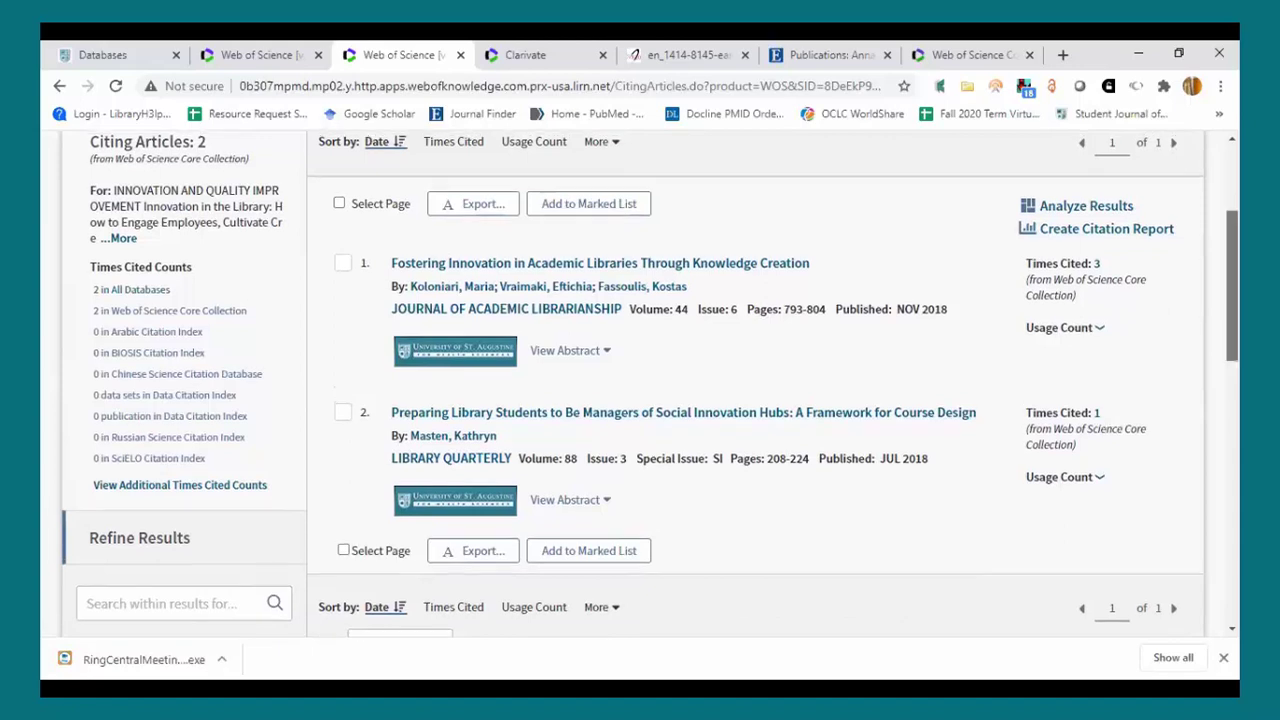
pyautogui.scroll(3, 650, 380)
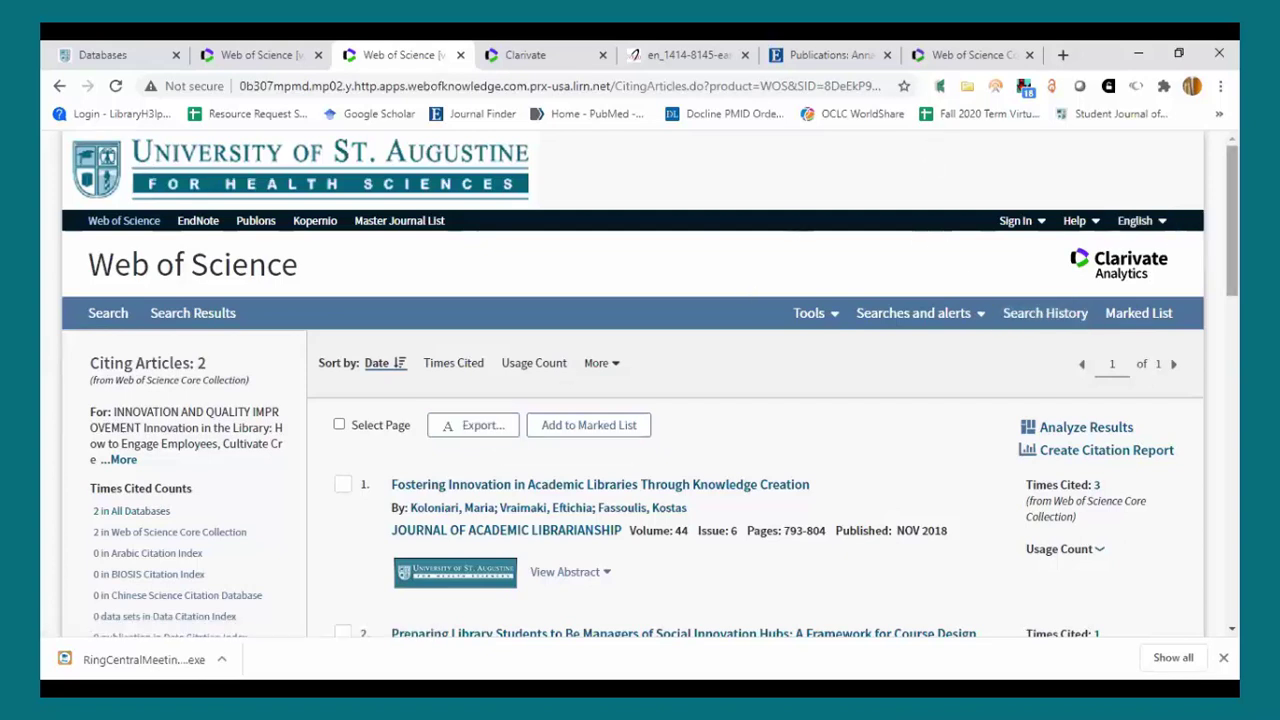
pyautogui.scroll(-2, 650, 383)
pyautogui.scroll(2, 650, 383)
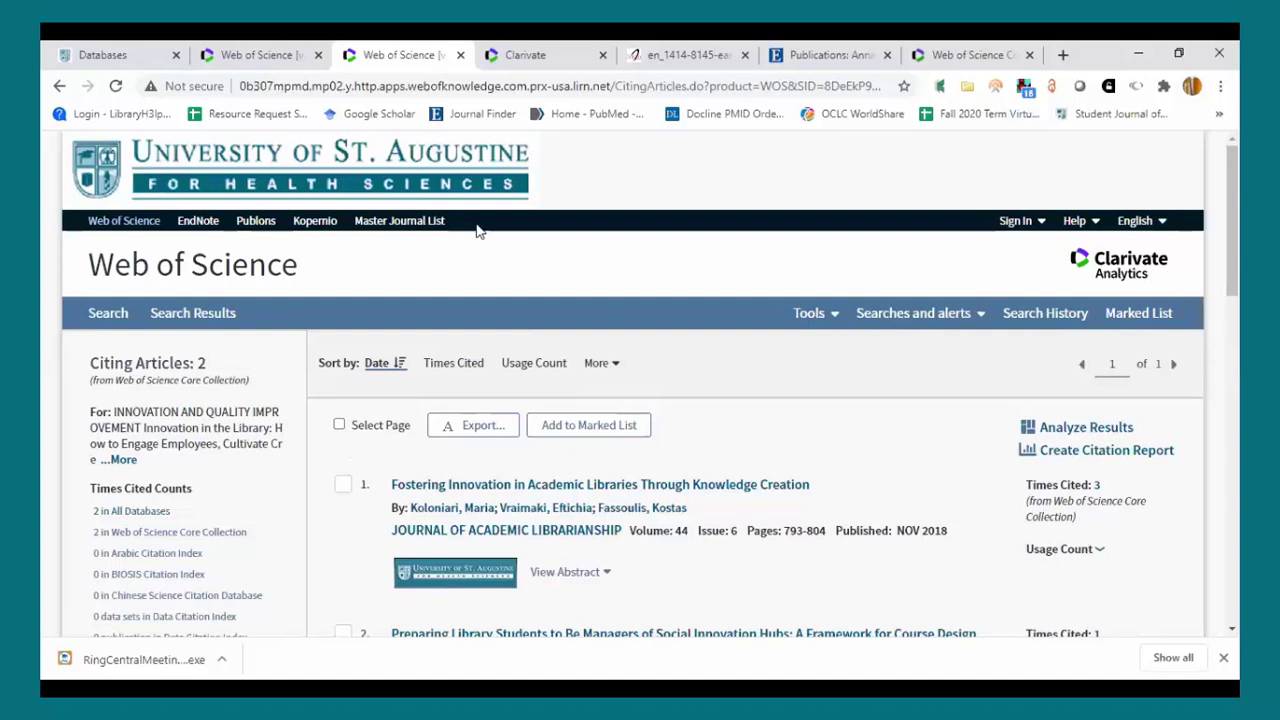
# Return to the Web of Science basic search page and review the list of selectable databases
pyautogui.click(57, 87)
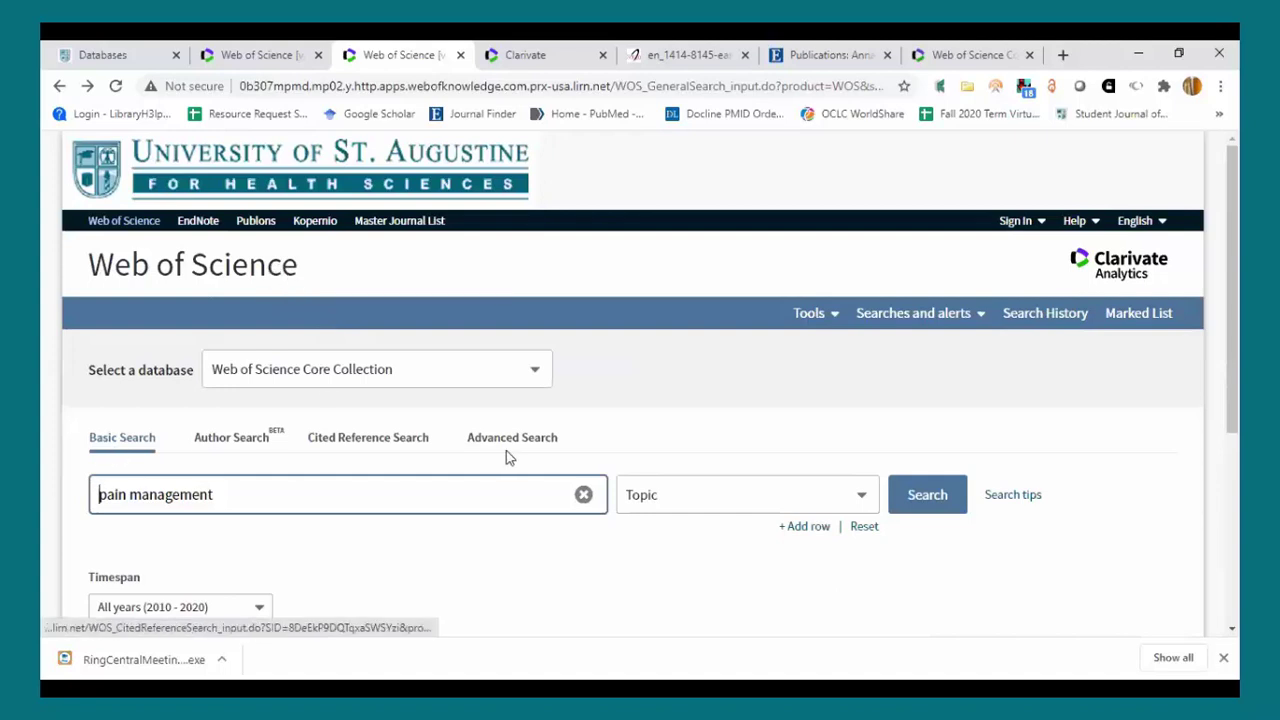
pyautogui.click(197, 275)
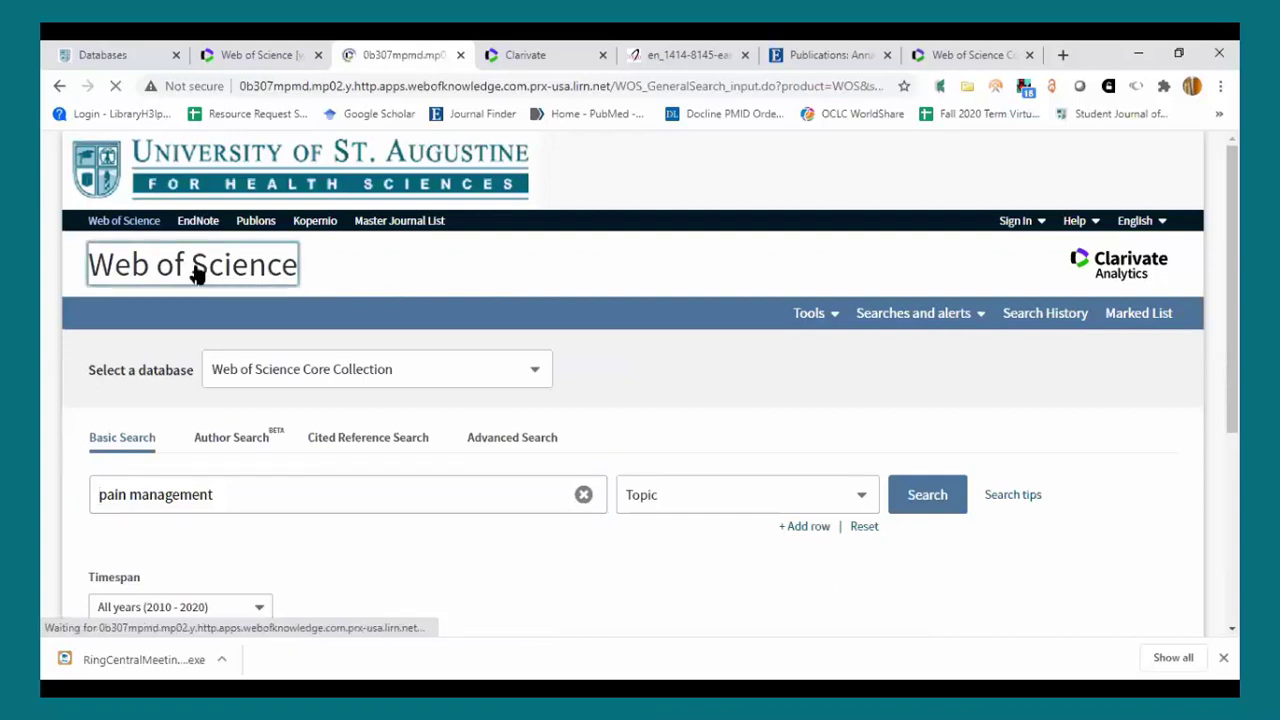
pyautogui.click(295, 388)
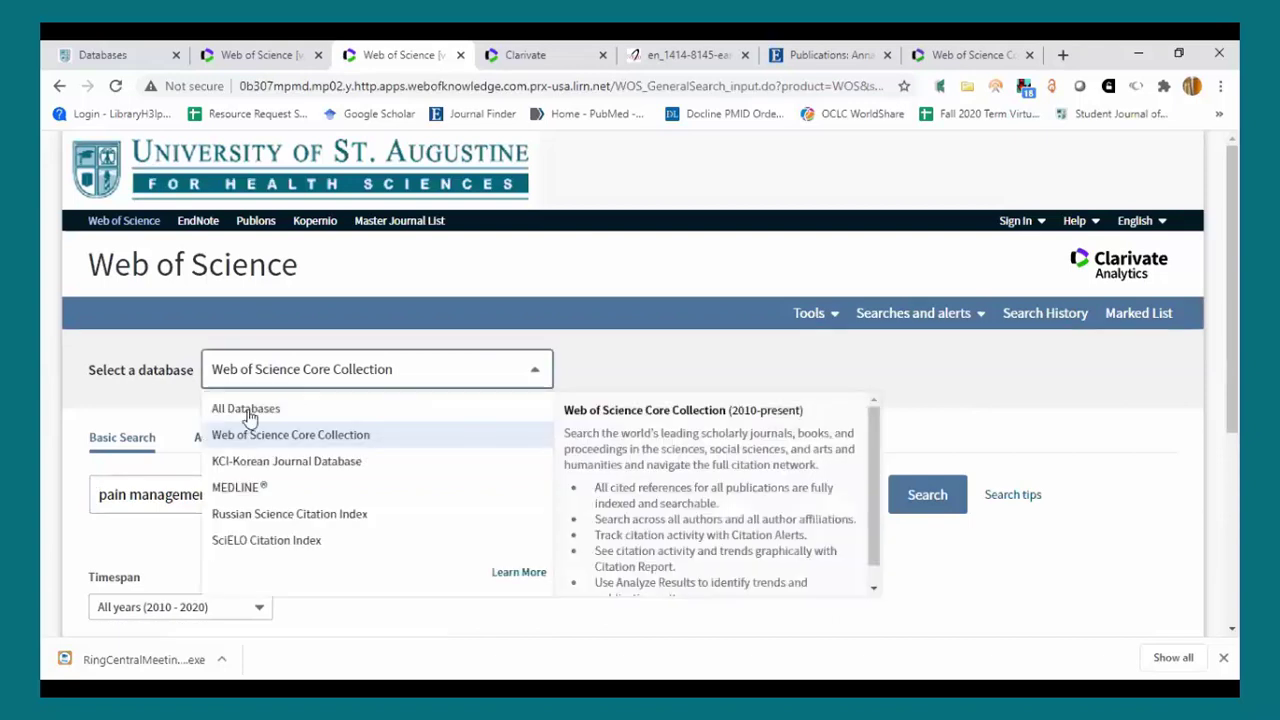
# Keep Web of Science Core Collection as the database and clear the pain management term from the basic search field
pyautogui.click(160, 500)
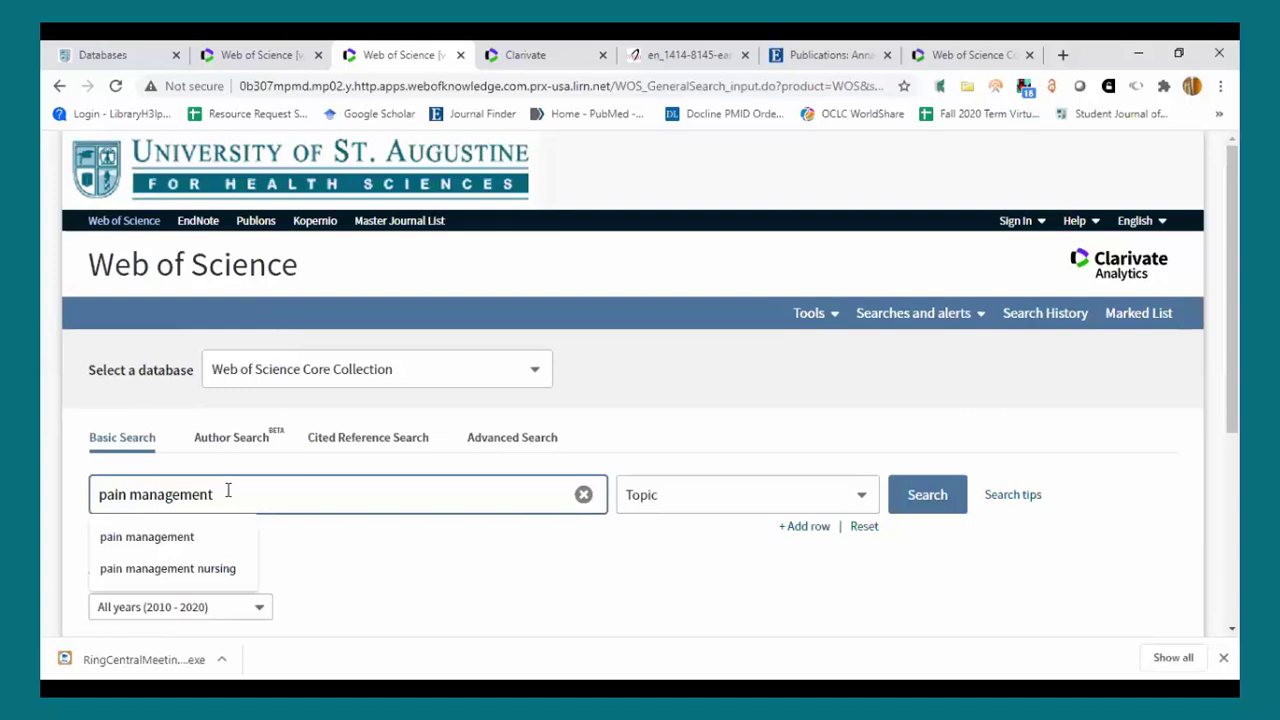
pyautogui.moveTo(238, 492); pyautogui.dragTo(42, 466)
pyautogui.press('BackSpace')
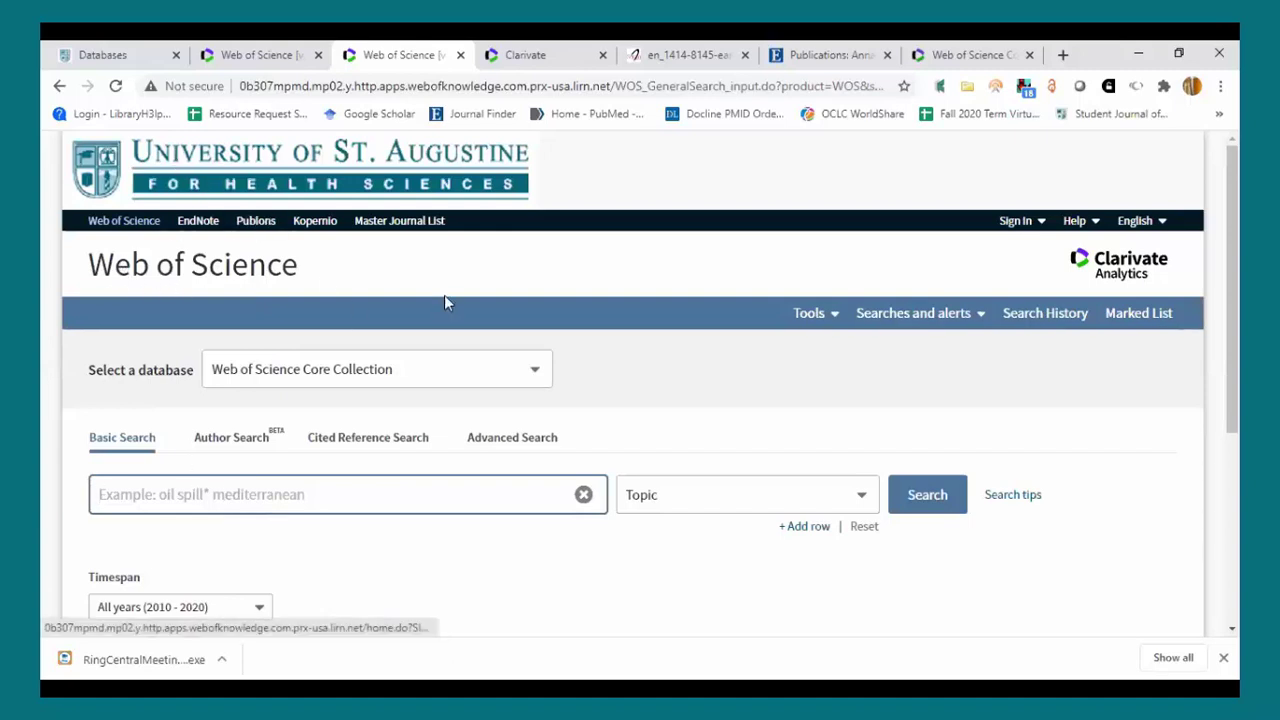
pyautogui.click(316, 502)
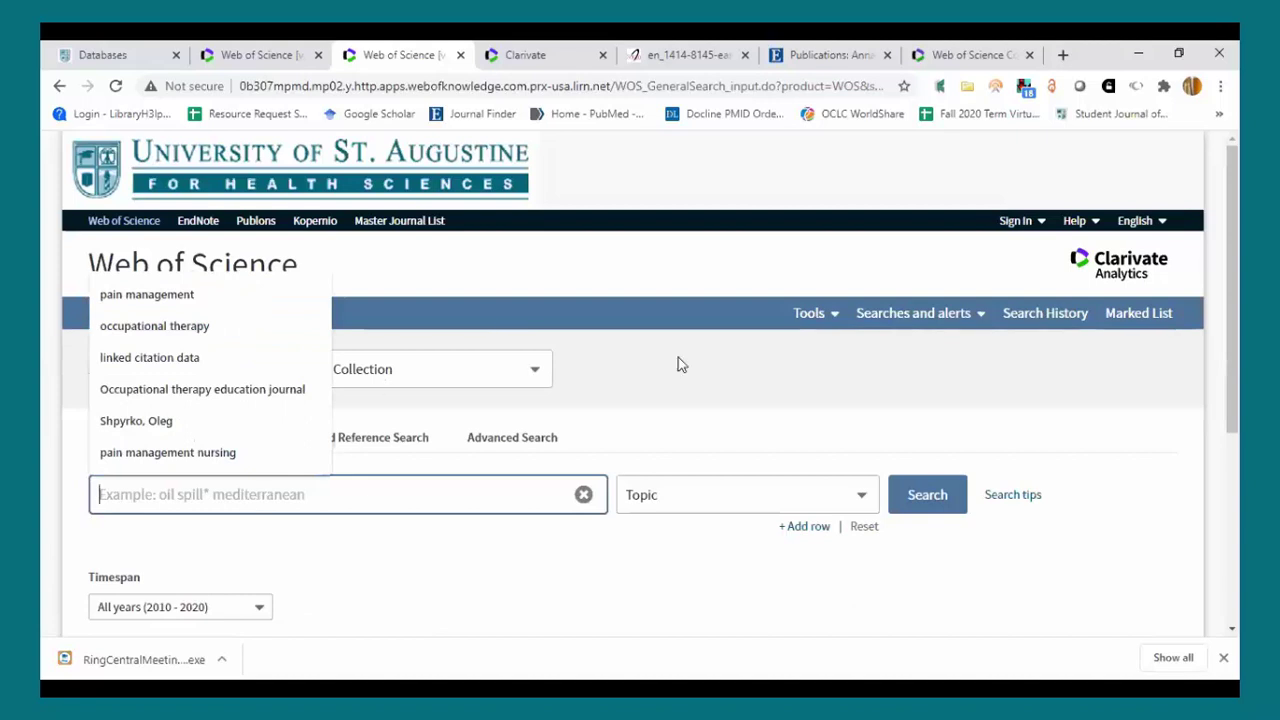
pyautogui.click(718, 394)
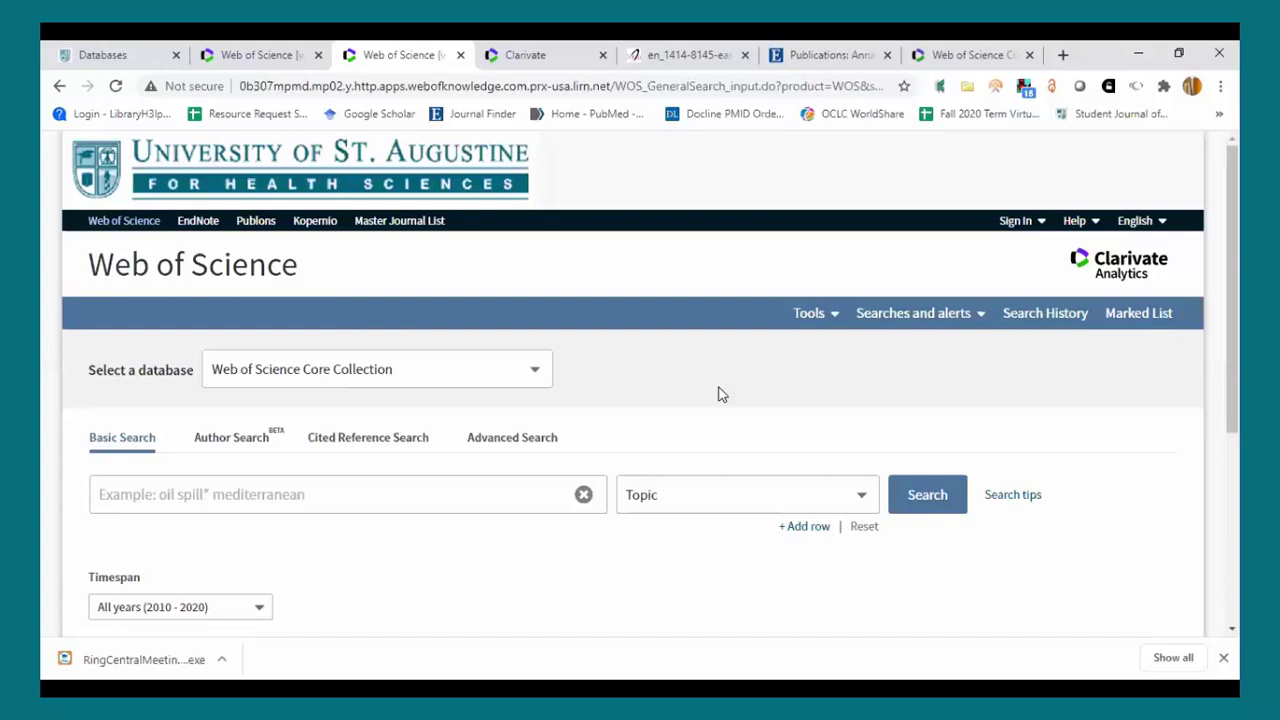
# Try a topic search combining physics with the researcher's full name
pyautogui.click(401, 496)
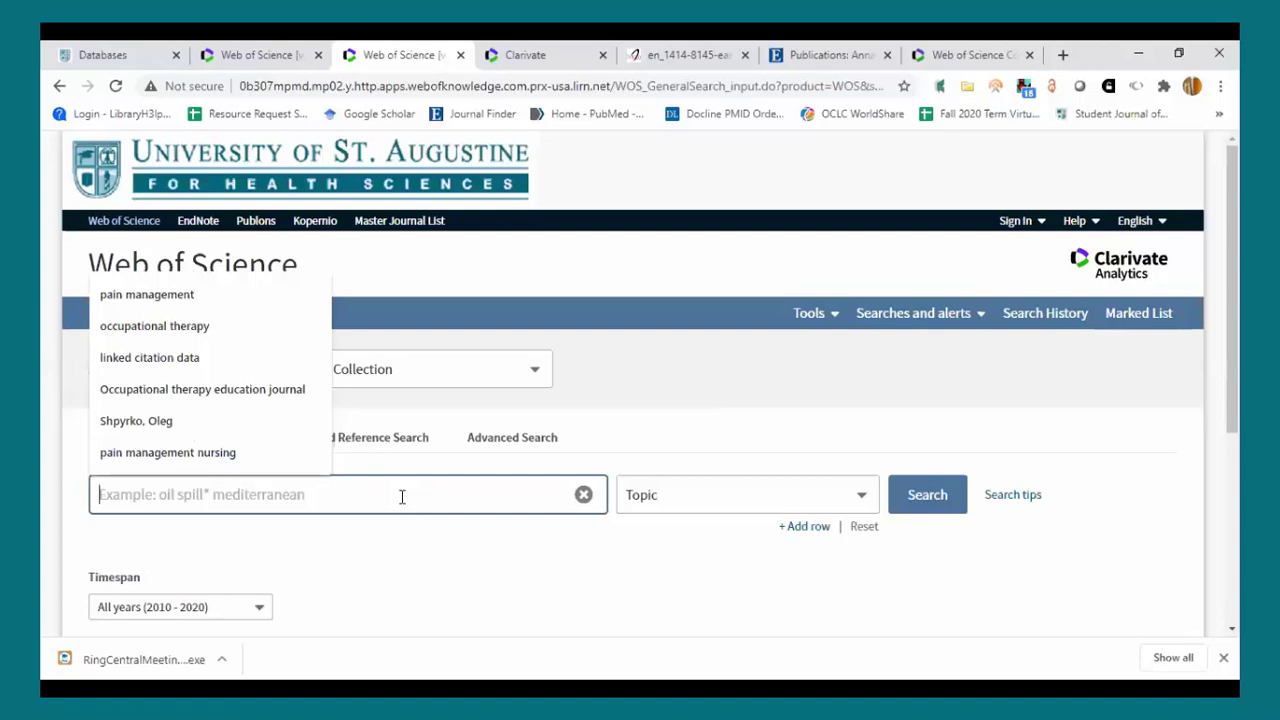
pyautogui.write('p')
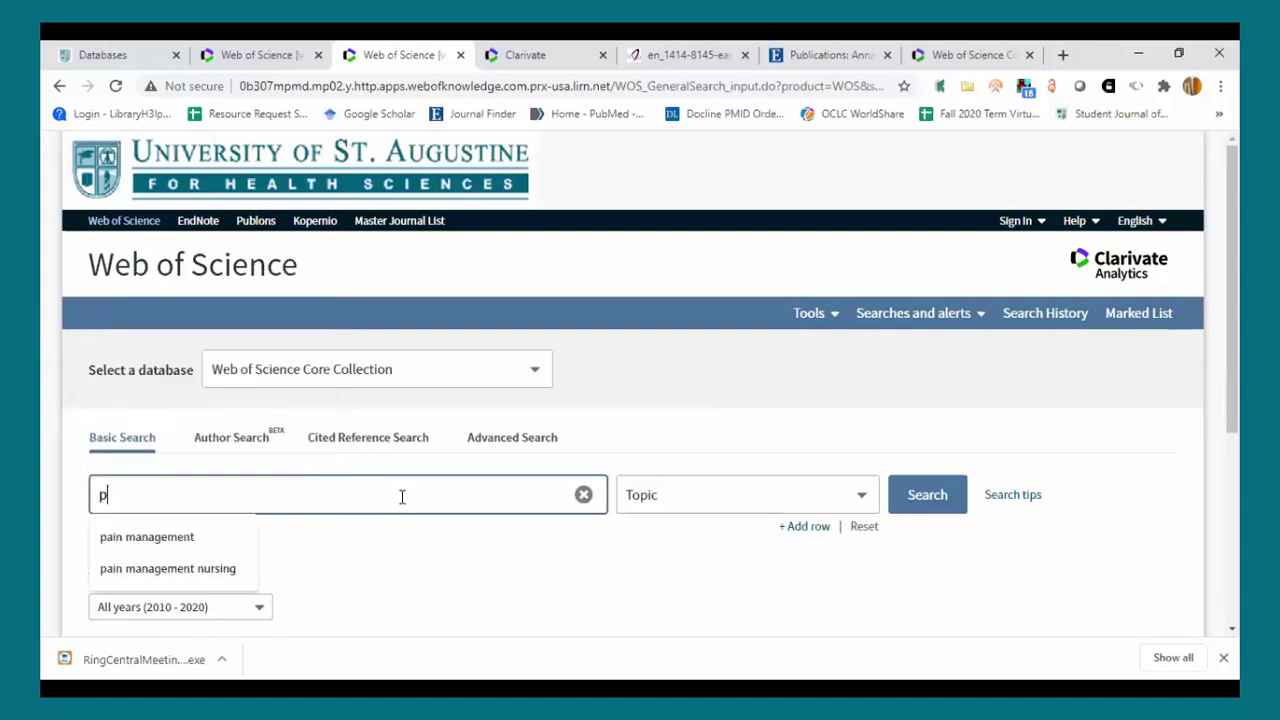
pyautogui.write('hysics oleg shpyrko')
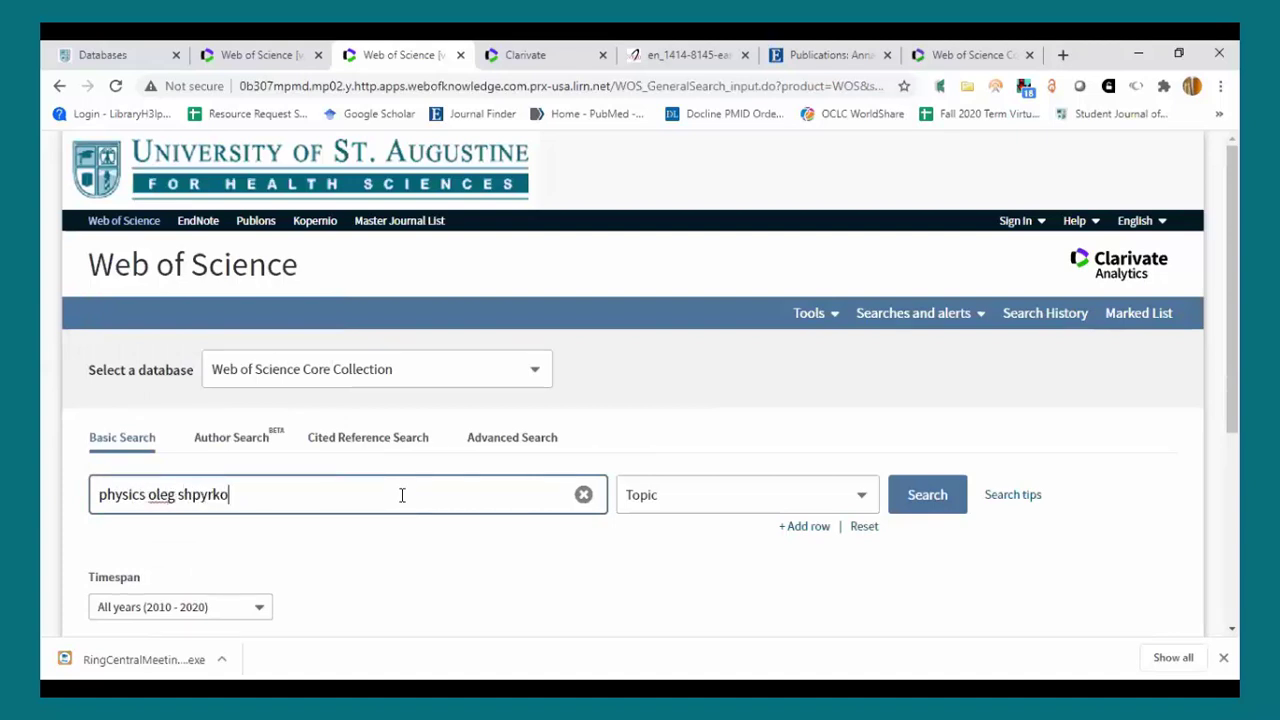
pyautogui.press('Return')
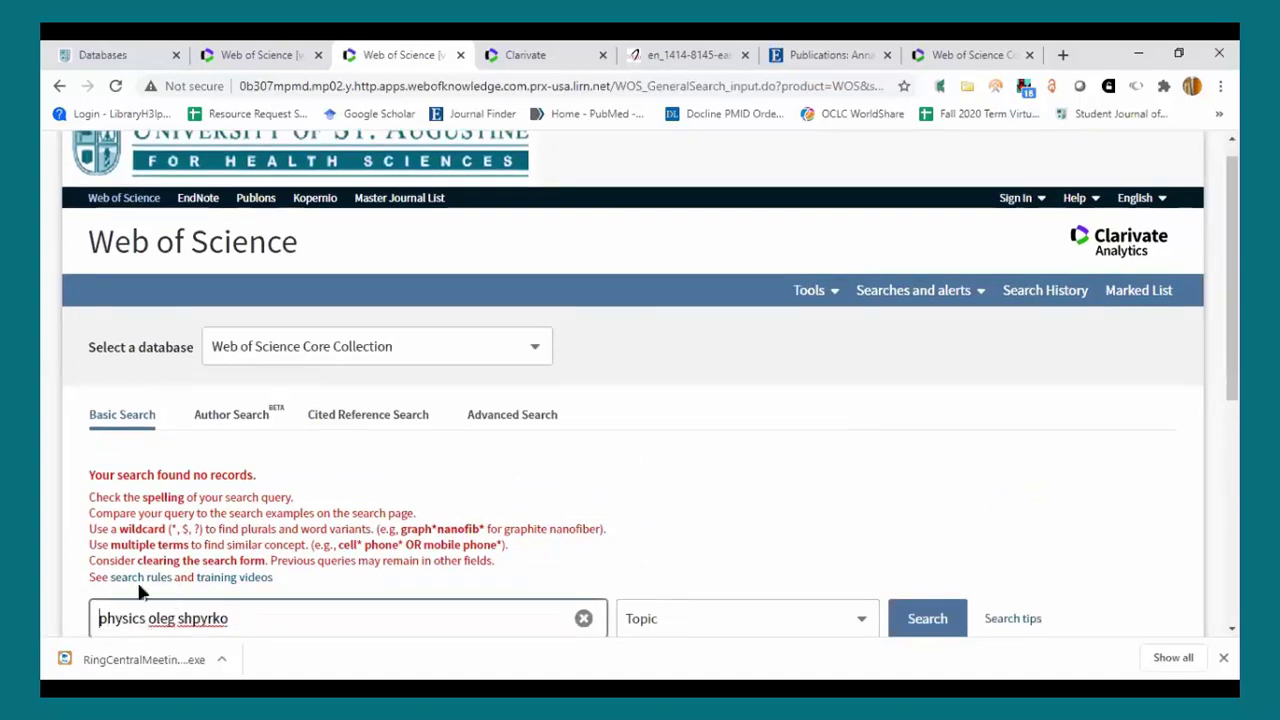
# Remove physics from the query and rerun the topic search with only the researcher's name
pyautogui.moveTo(150, 616); pyautogui.dragTo(40, 557)
pyautogui.press('BackSpace')
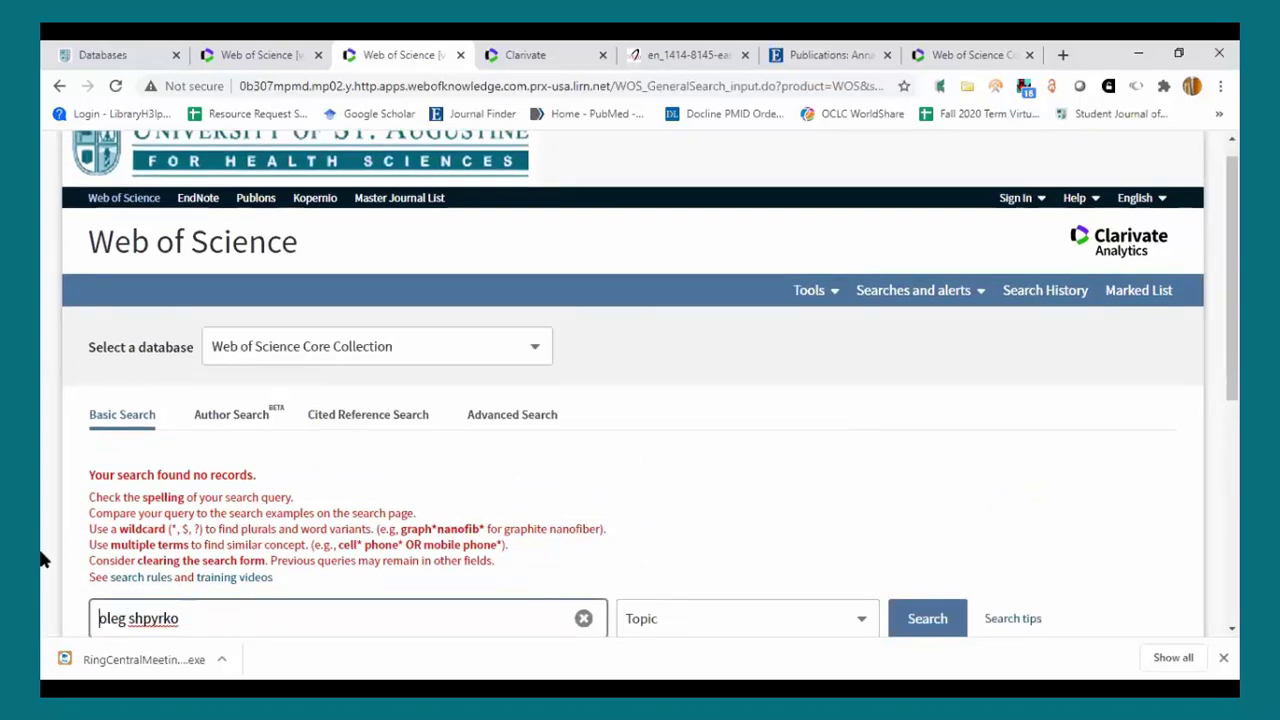
pyautogui.press('Return')
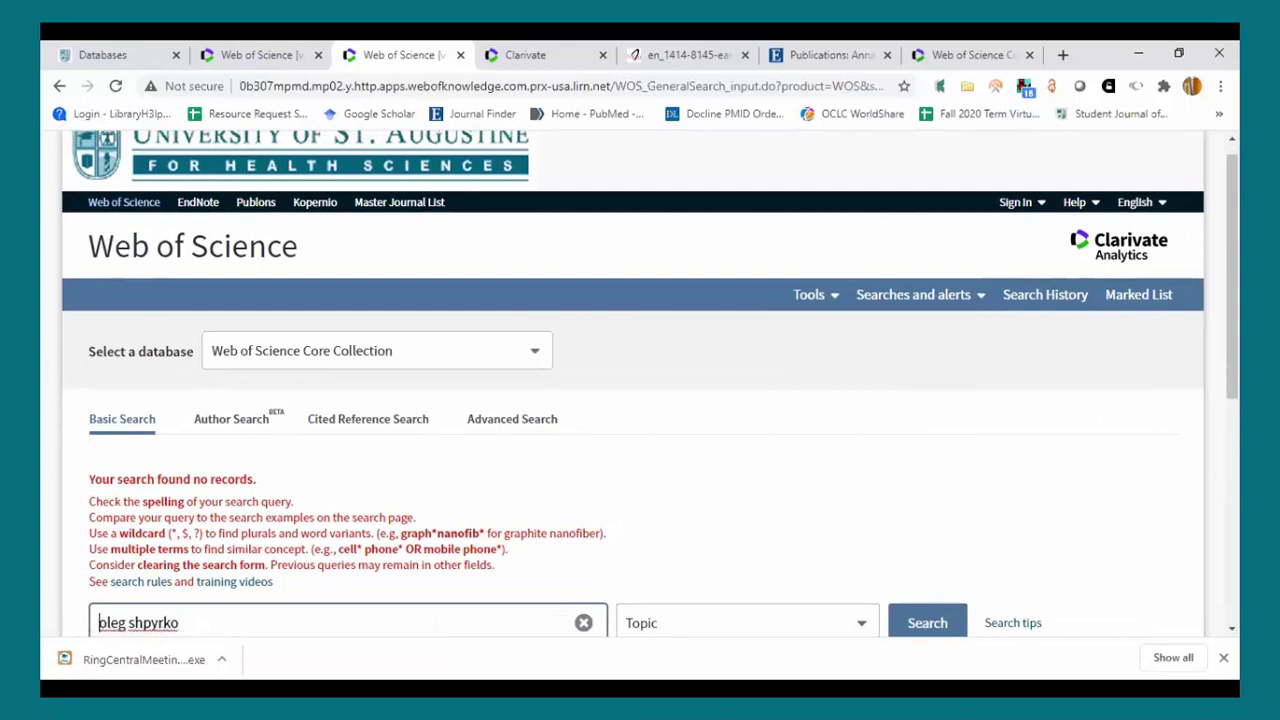
# Change the search field from Topic to Author and run the search for the researcher's name
pyautogui.scroll(-3, 828, 484)
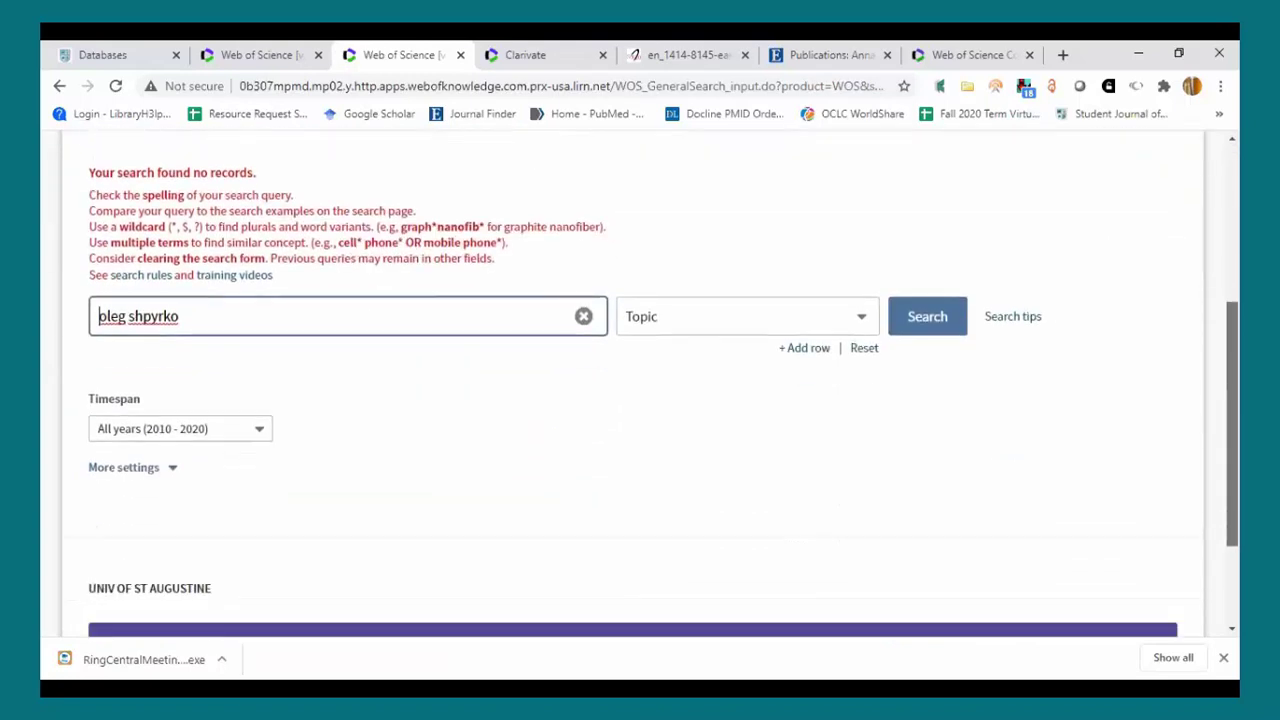
pyautogui.click(714, 323)
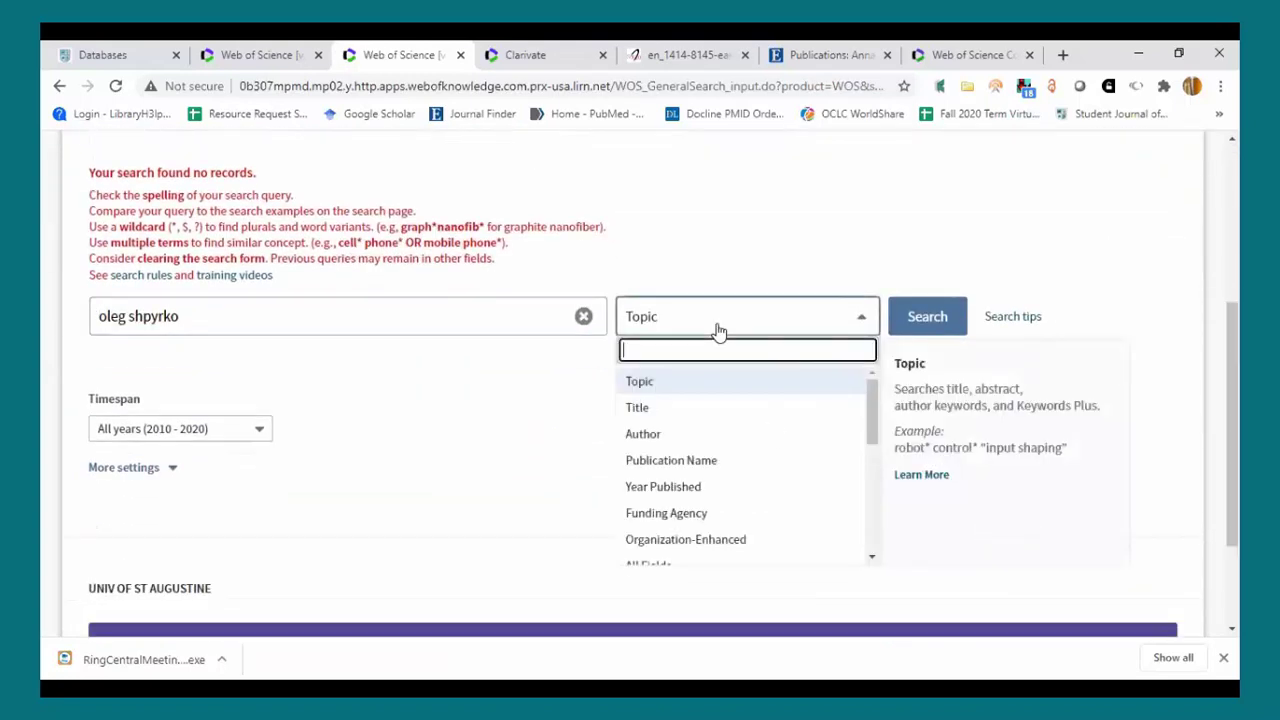
pyautogui.click(672, 440)
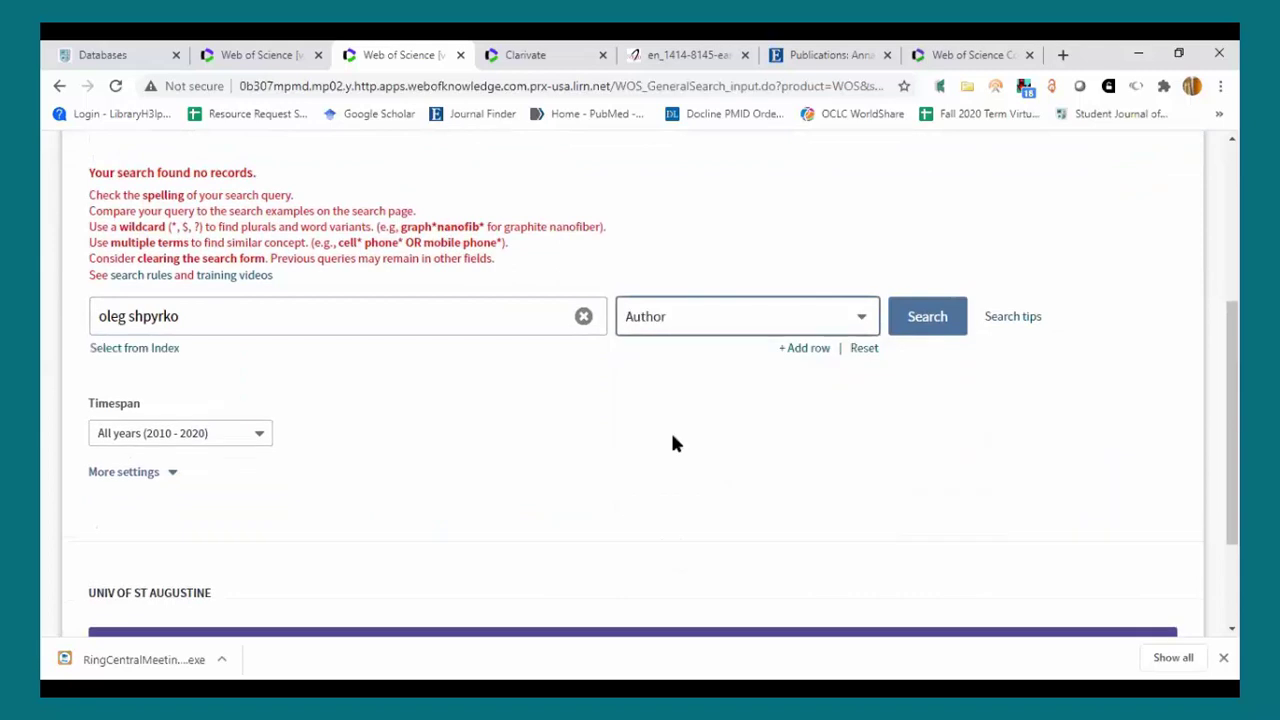
pyautogui.click(922, 320)
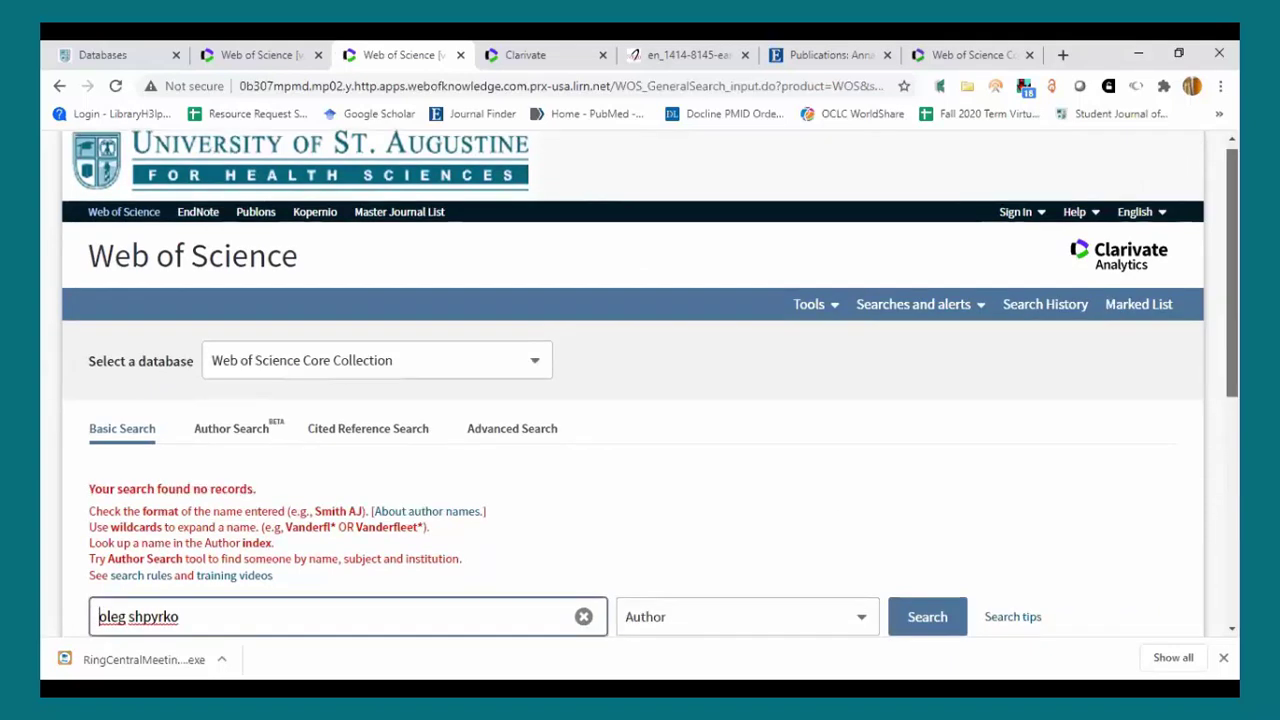
# Replace the author query with the researcher's name in surname, first name format and run the author search
pyautogui.scroll(-1, 771, 434)
pyautogui.moveTo(214, 517); pyautogui.dragTo(40, 478)
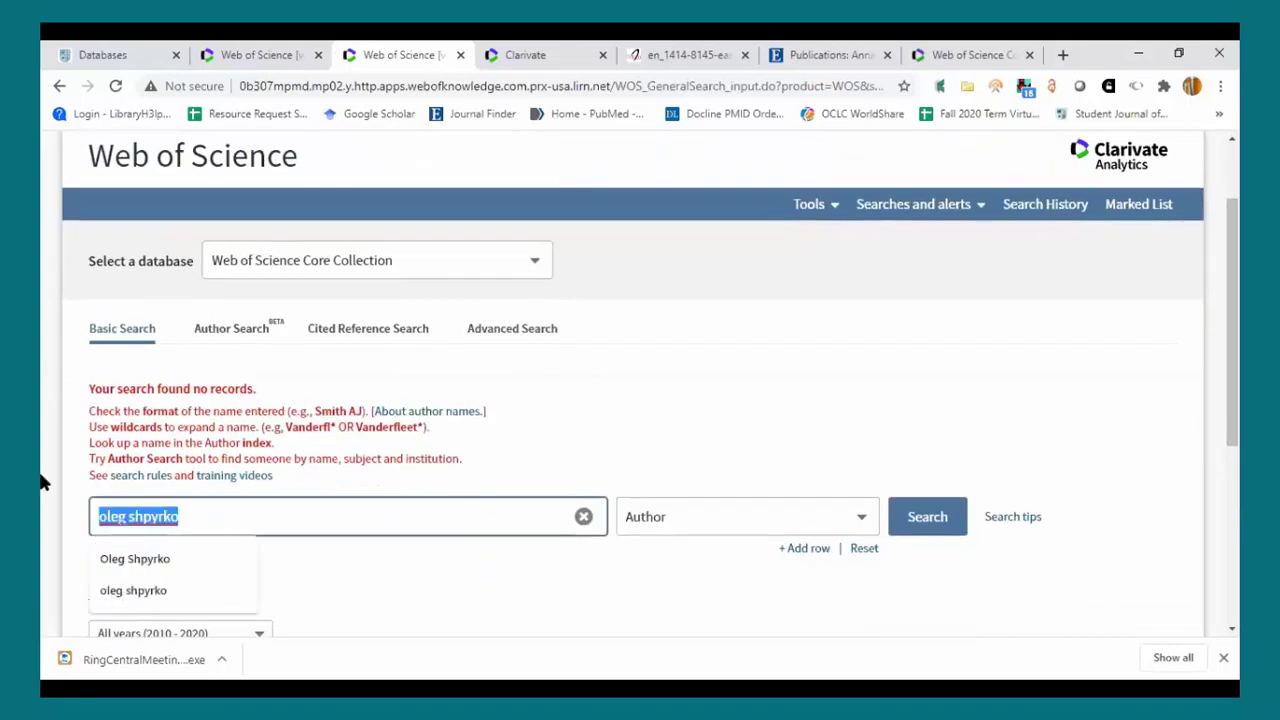
pyautogui.write('Shpy')
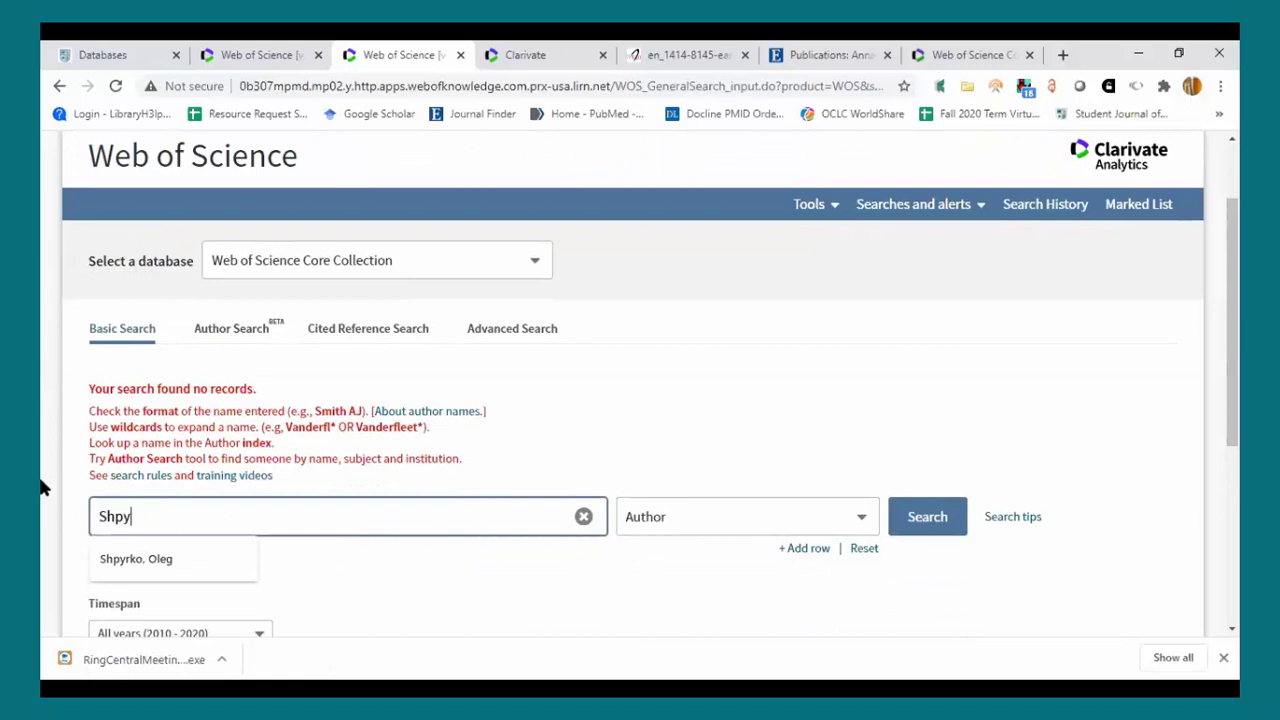
pyautogui.click(131, 563)
pyautogui.click(133, 565)
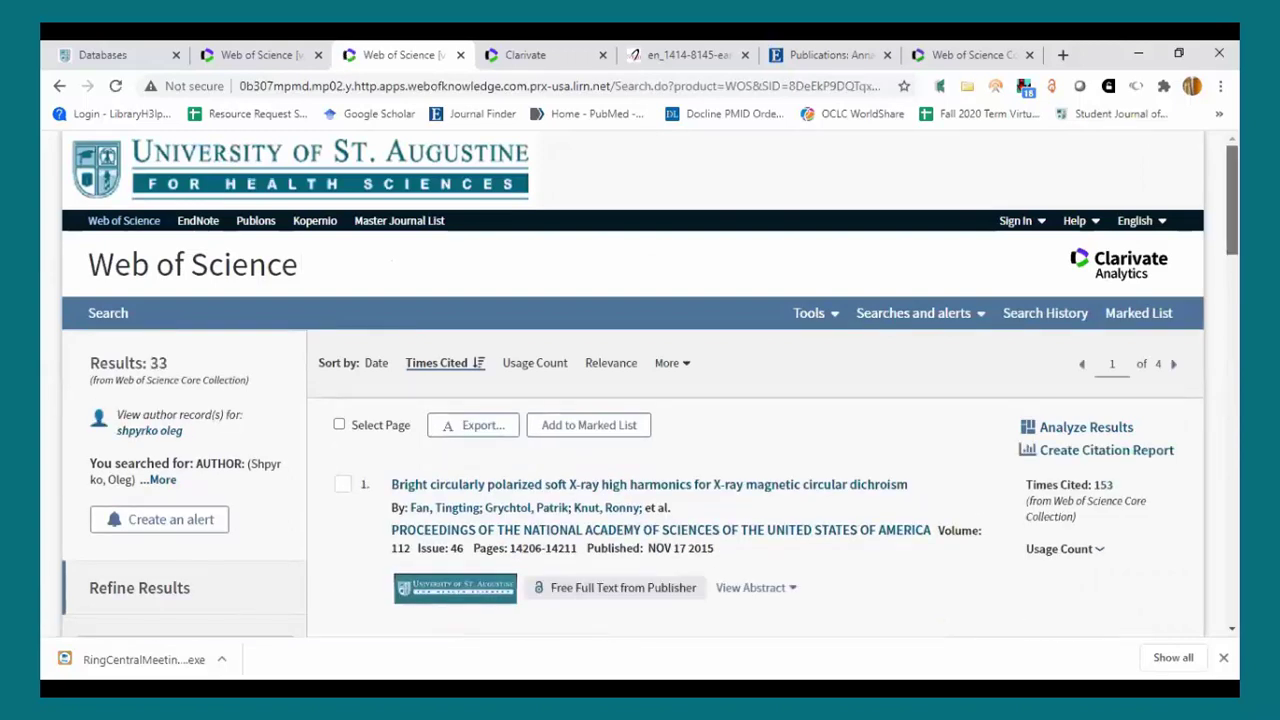
# Look through the author's publications and create a citation report for the results
pyautogui.scroll(-2, 649, 386)
pyautogui.scroll(1, 649, 384)
pyautogui.scroll(-2, 649, 384)
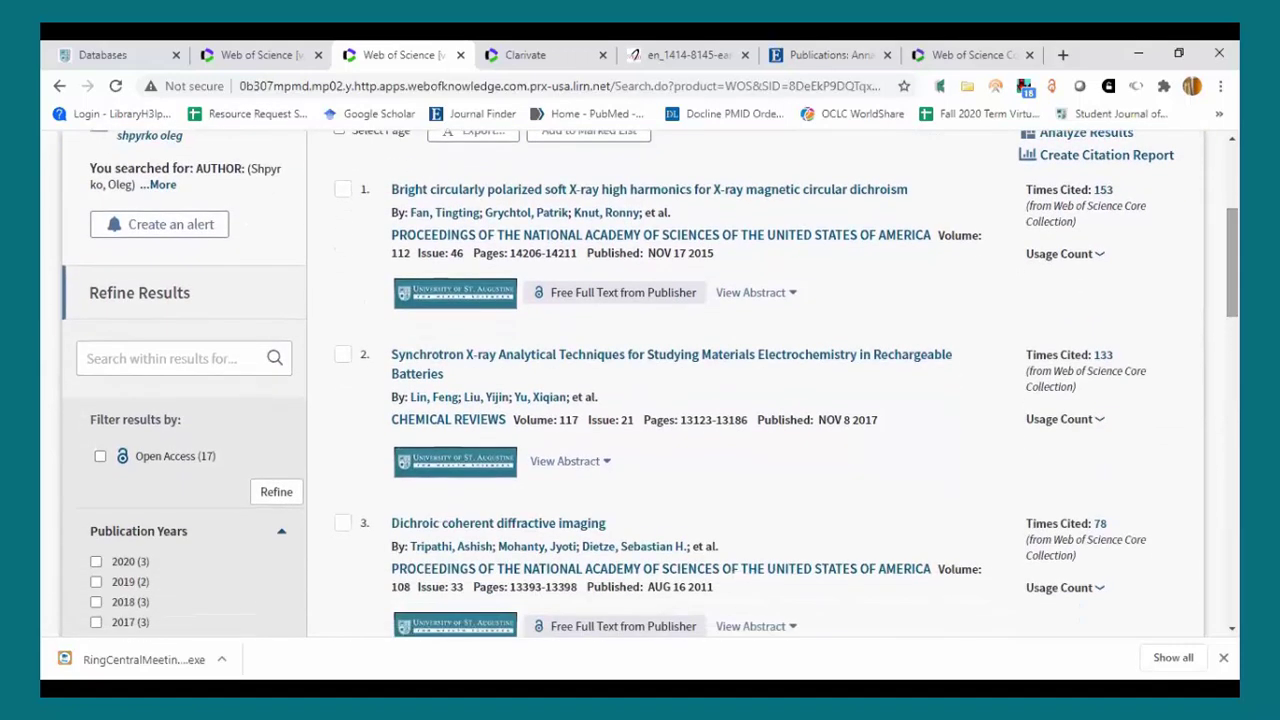
pyautogui.scroll(3, 649, 384)
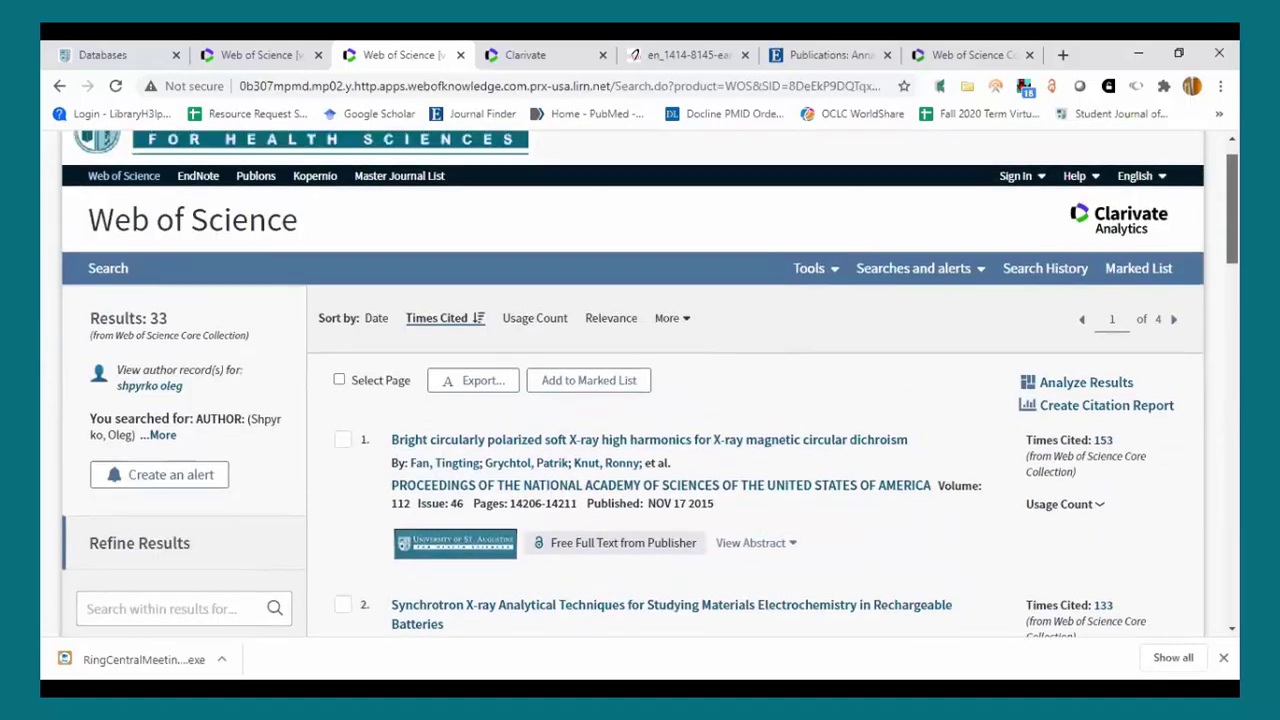
pyautogui.scroll(1, 649, 384)
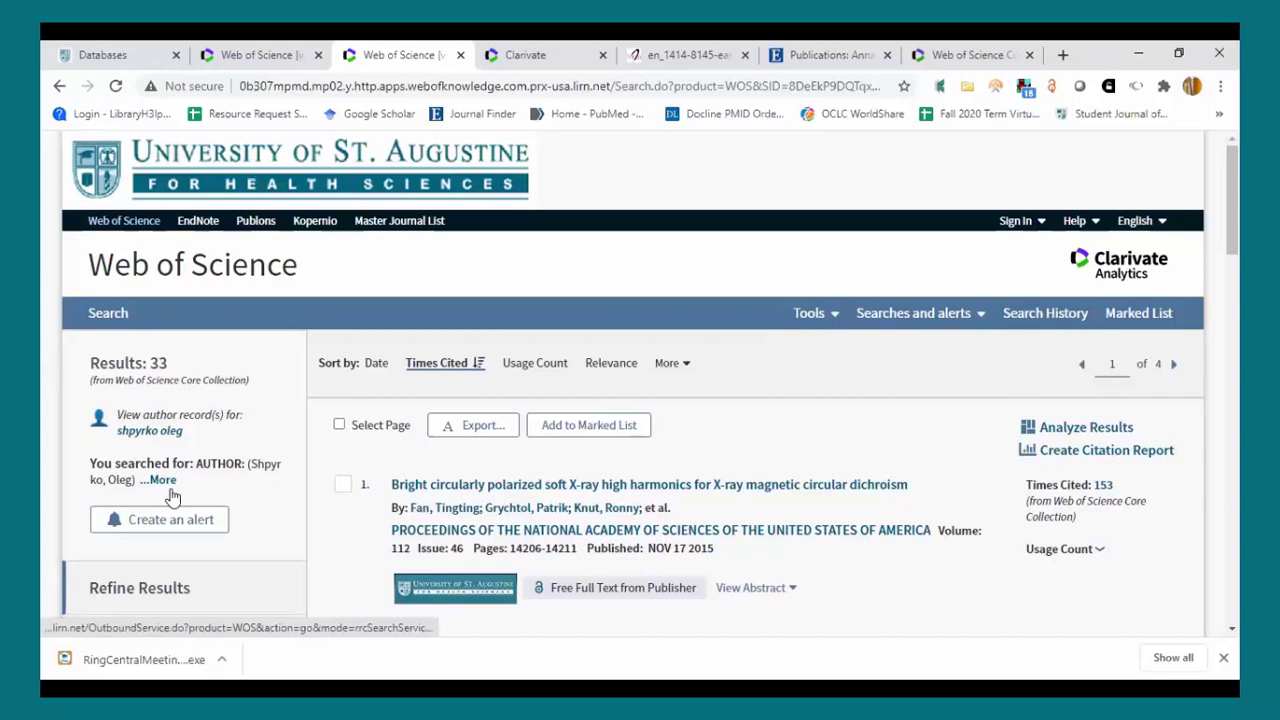
pyautogui.click(1043, 459)
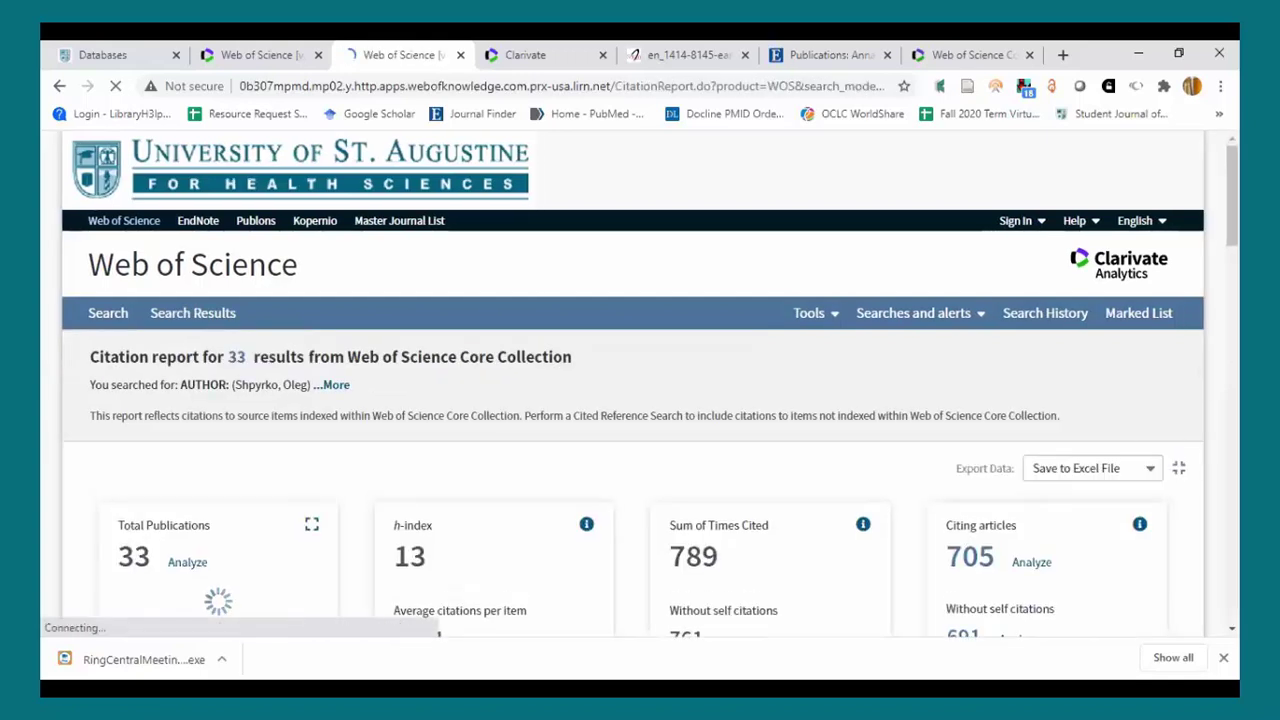
# Examine the citation report's publication totals, h-index, times cited and citing articles figures, and the Sum of Times Cited per Year chart
pyautogui.scroll(-1, 1204, 384)
pyautogui.scroll(-2, 649, 386)
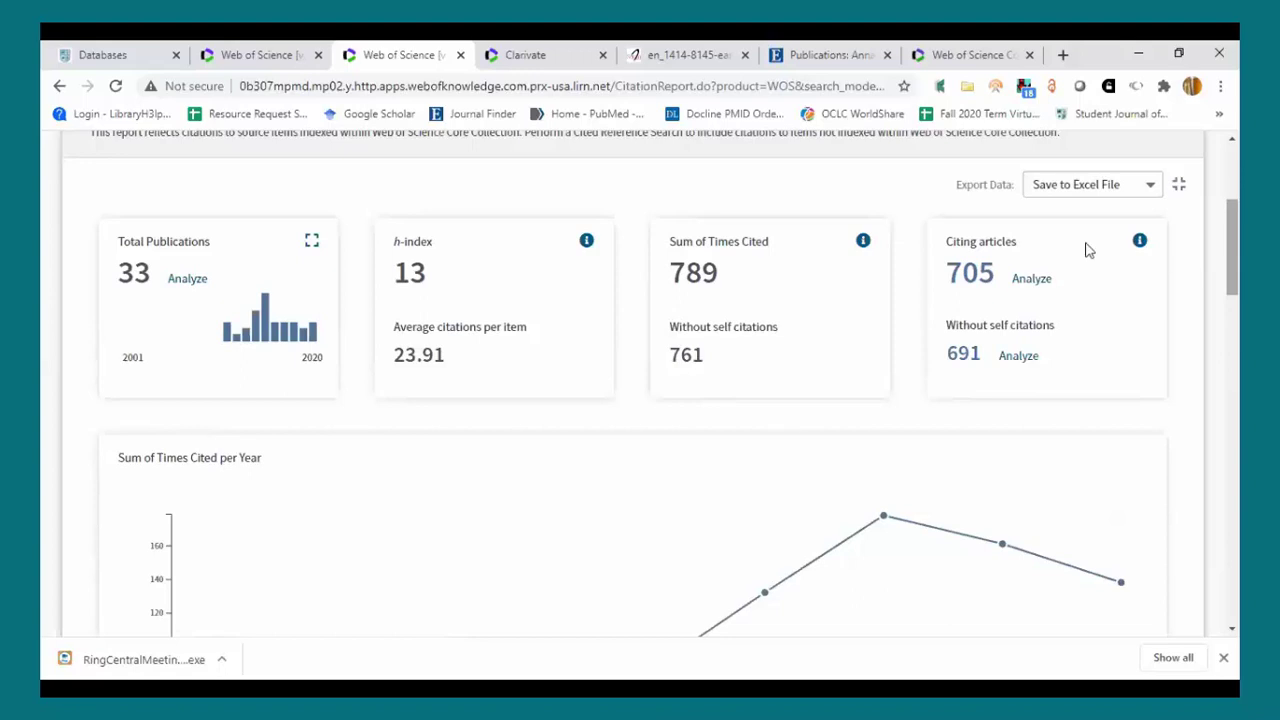
pyautogui.scroll(1, 650, 383)
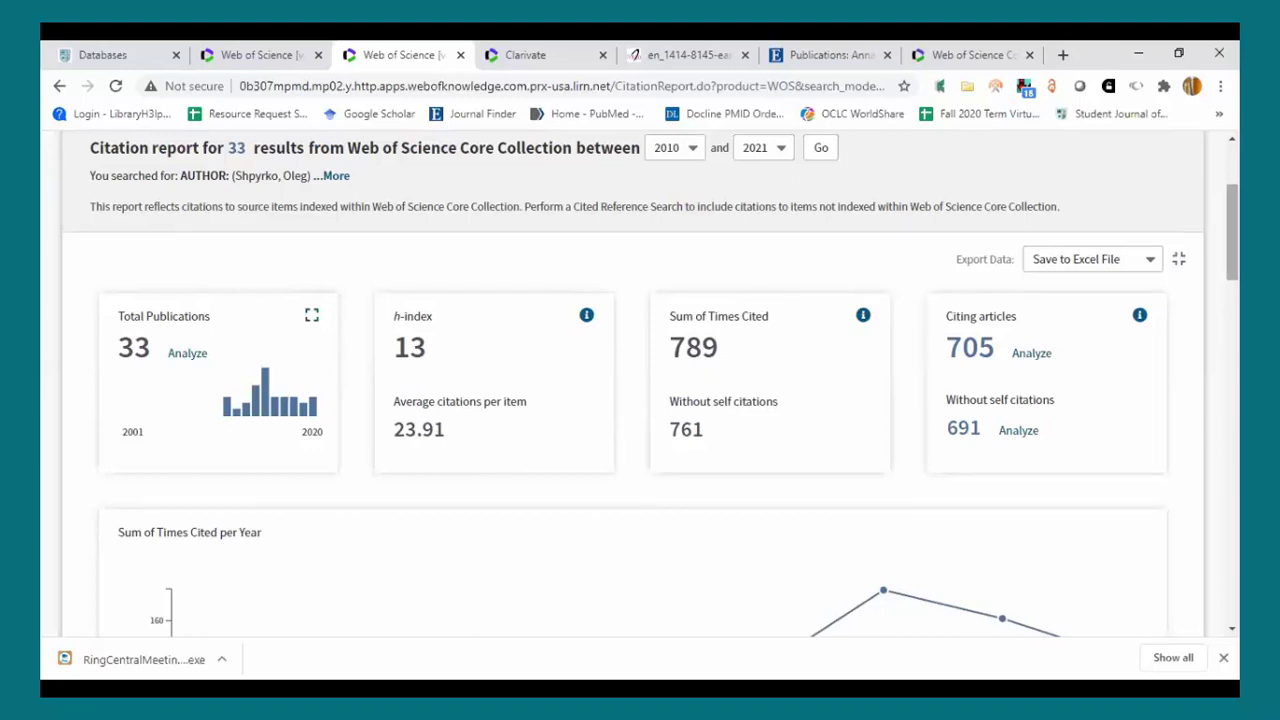
pyautogui.scroll(-1, 640, 390)
pyautogui.scroll(-1, 640, 390)
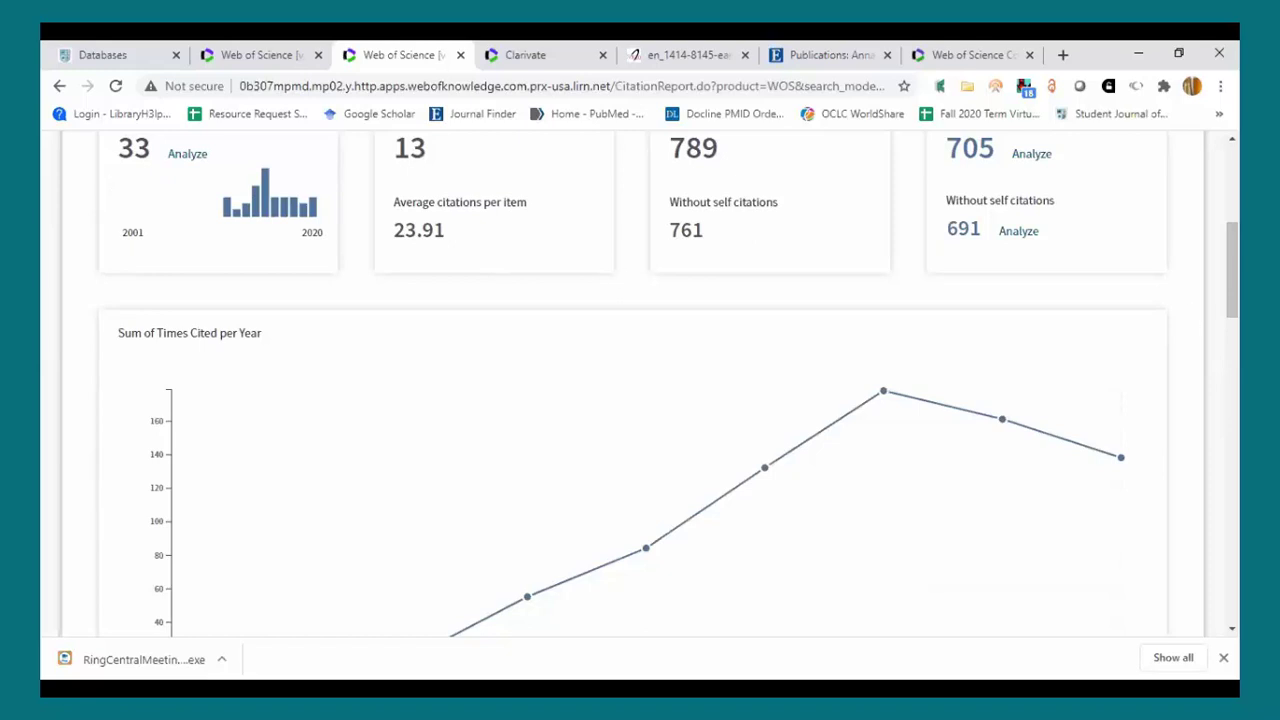
pyautogui.scroll(-2, 1232, 270)
pyautogui.scroll(3, 1232, 300)
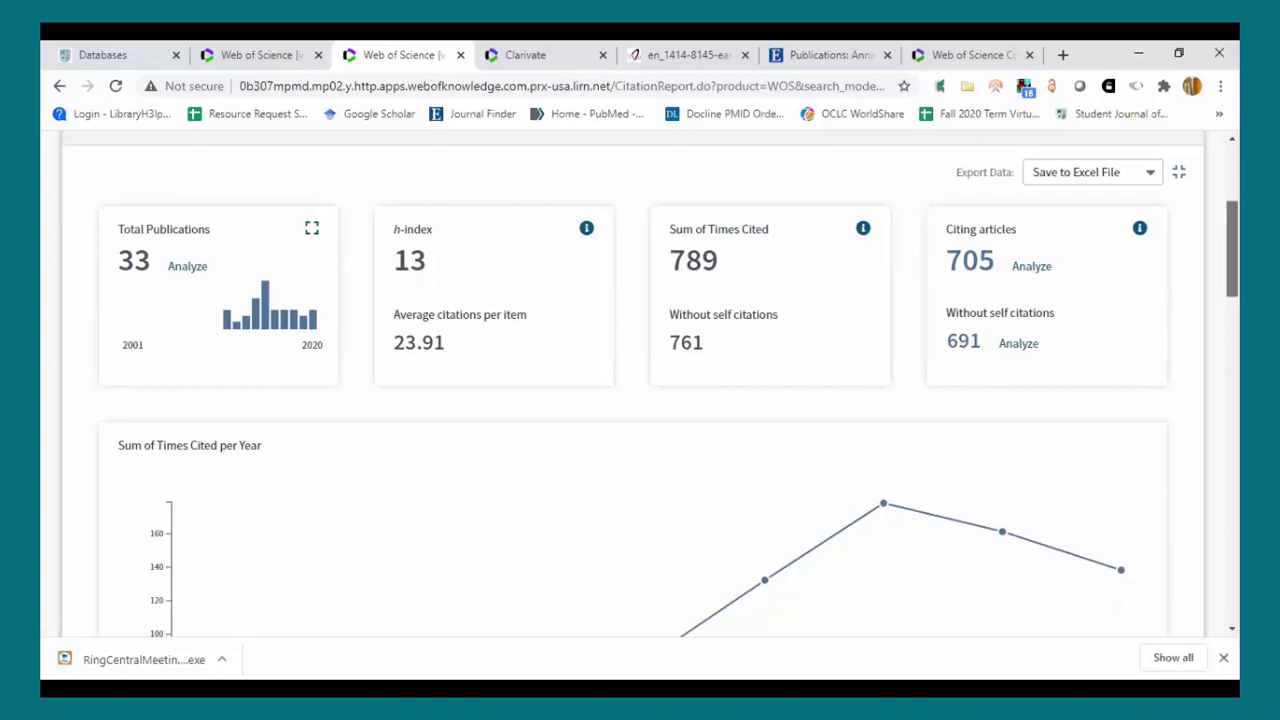
pyautogui.scroll(-3, 1232, 250)
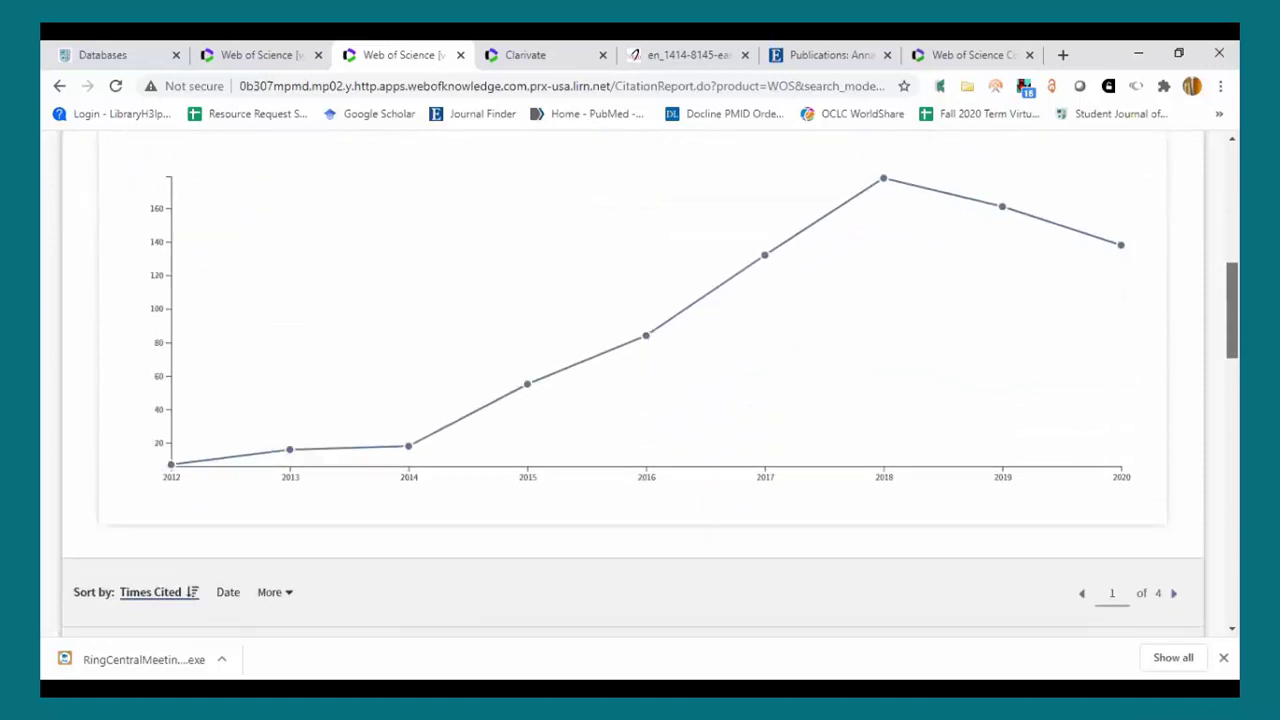
pyautogui.scroll(-5, 633, 384)
pyautogui.scroll(9, 633, 384)
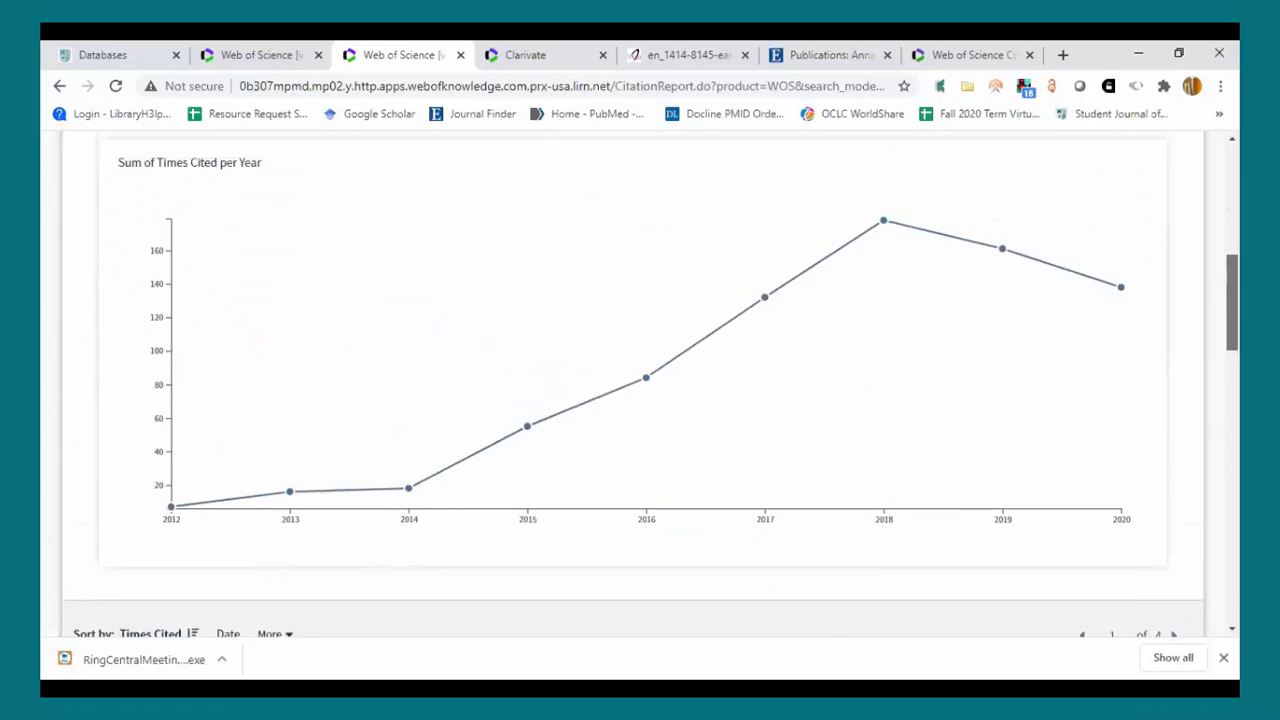
pyautogui.scroll(-1, 975, 245)
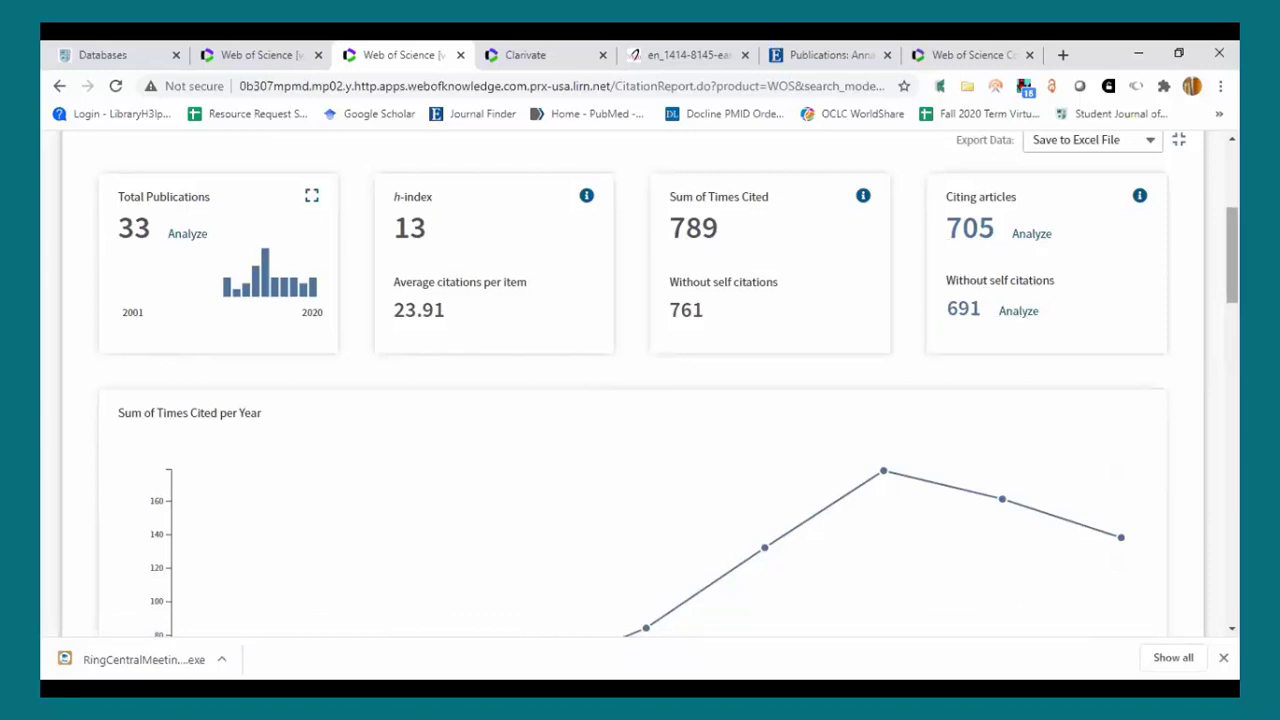
pyautogui.scroll(1, 650, 383)
pyautogui.scroll(-1, 650, 383)
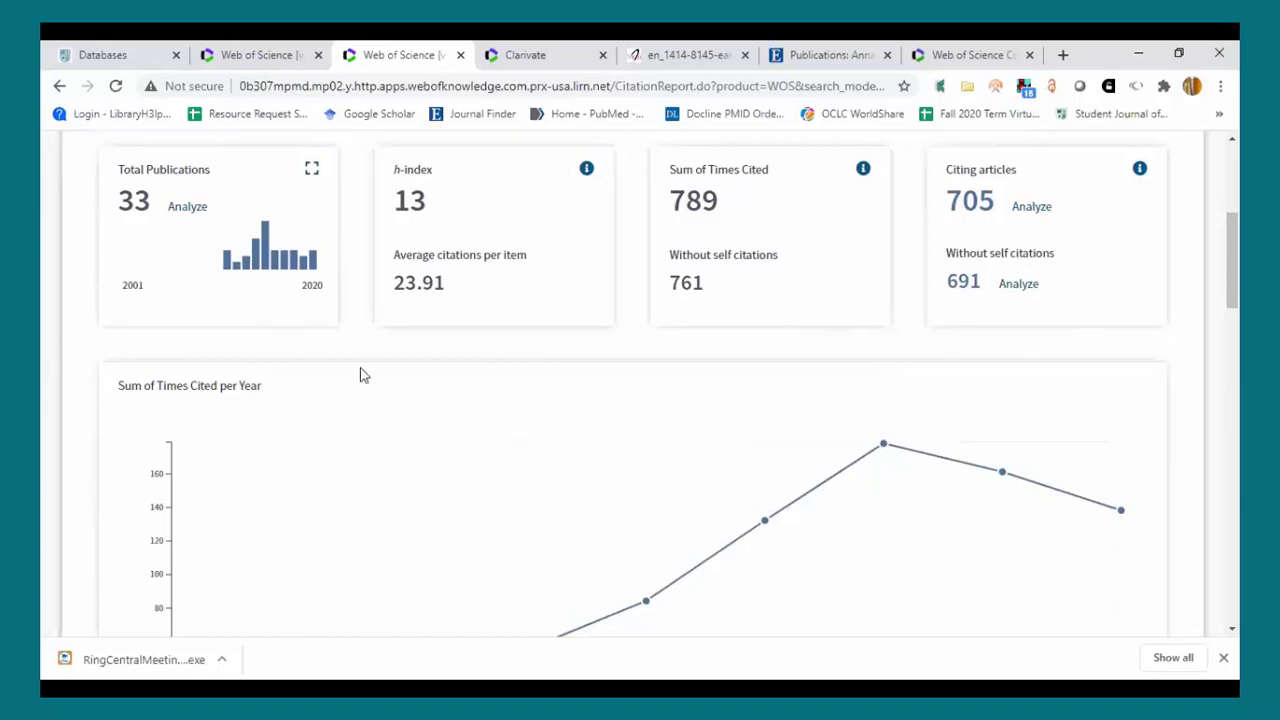
# Leave the citation report, return to the basic search page and clear the author's name from the search field
pyautogui.click(58, 87)
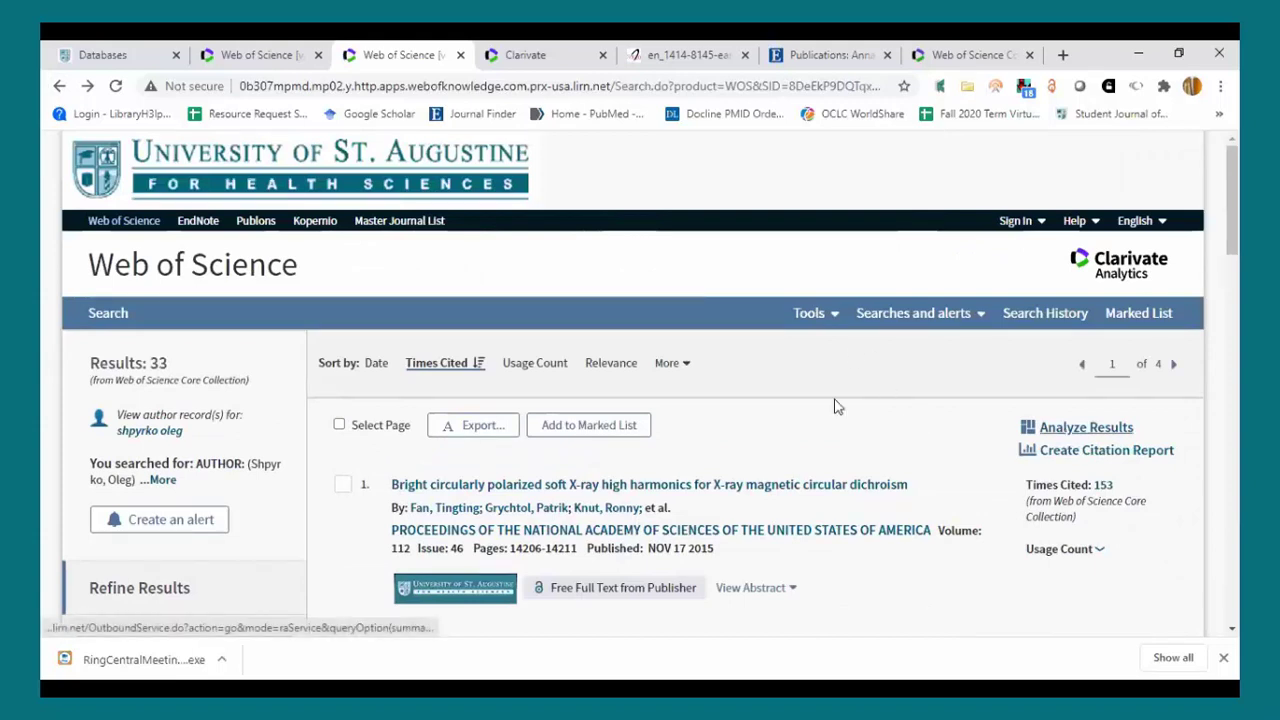
pyautogui.click(180, 270)
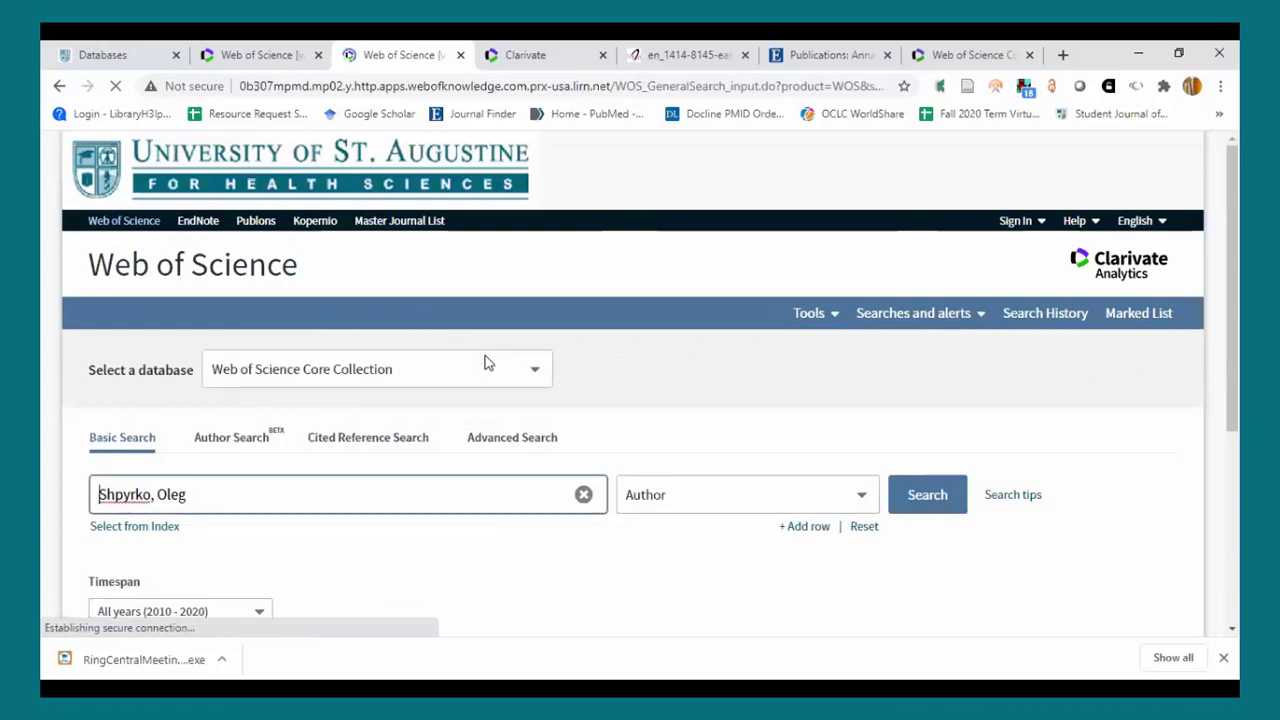
pyautogui.moveTo(283, 494); pyautogui.dragTo(40, 471)
pyautogui.press('BackSpace')
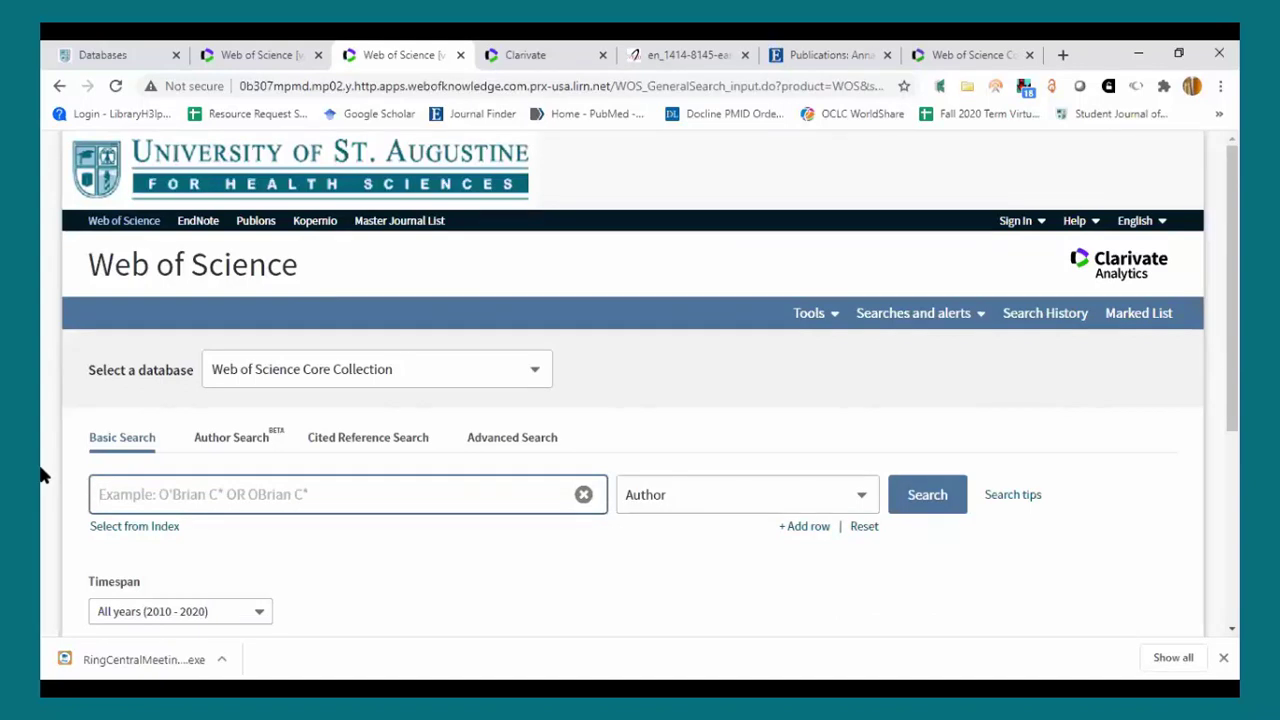
# Search the Web of Science Core Collection for "pain management" as a Topic instead of an Author
pyautogui.write('pain manageme')
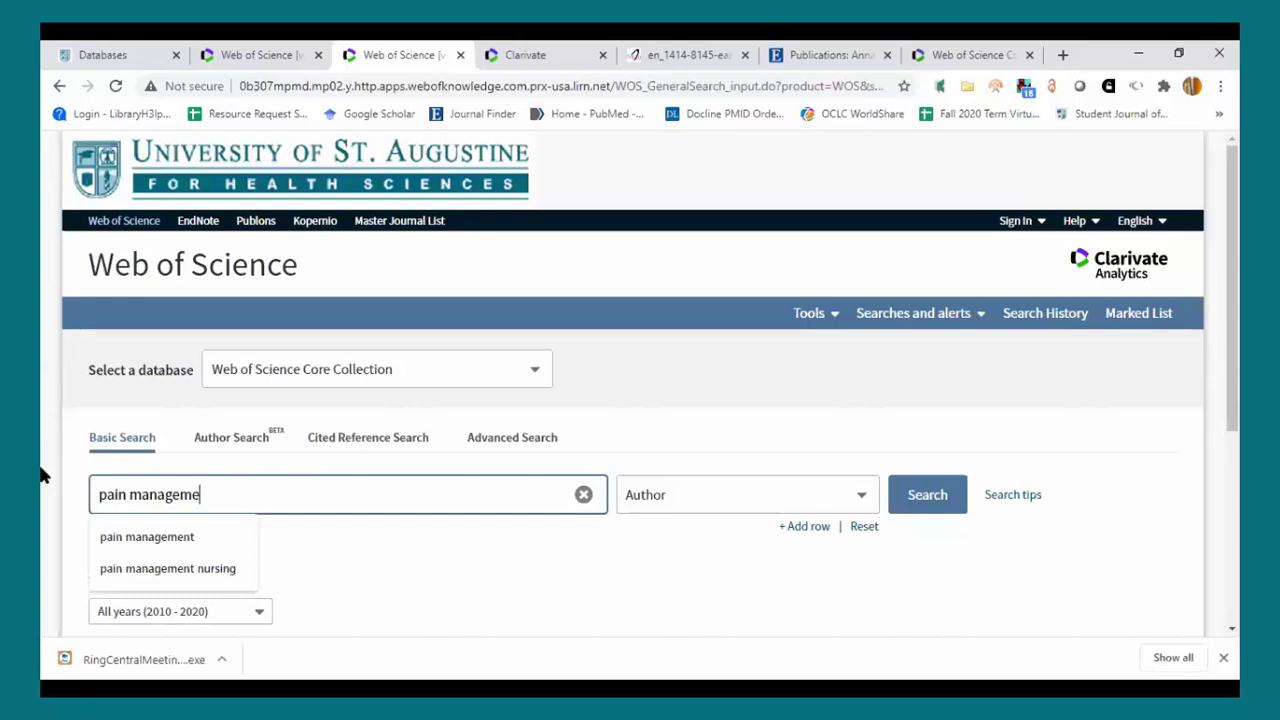
pyautogui.write('nt')
pyautogui.press('Return')
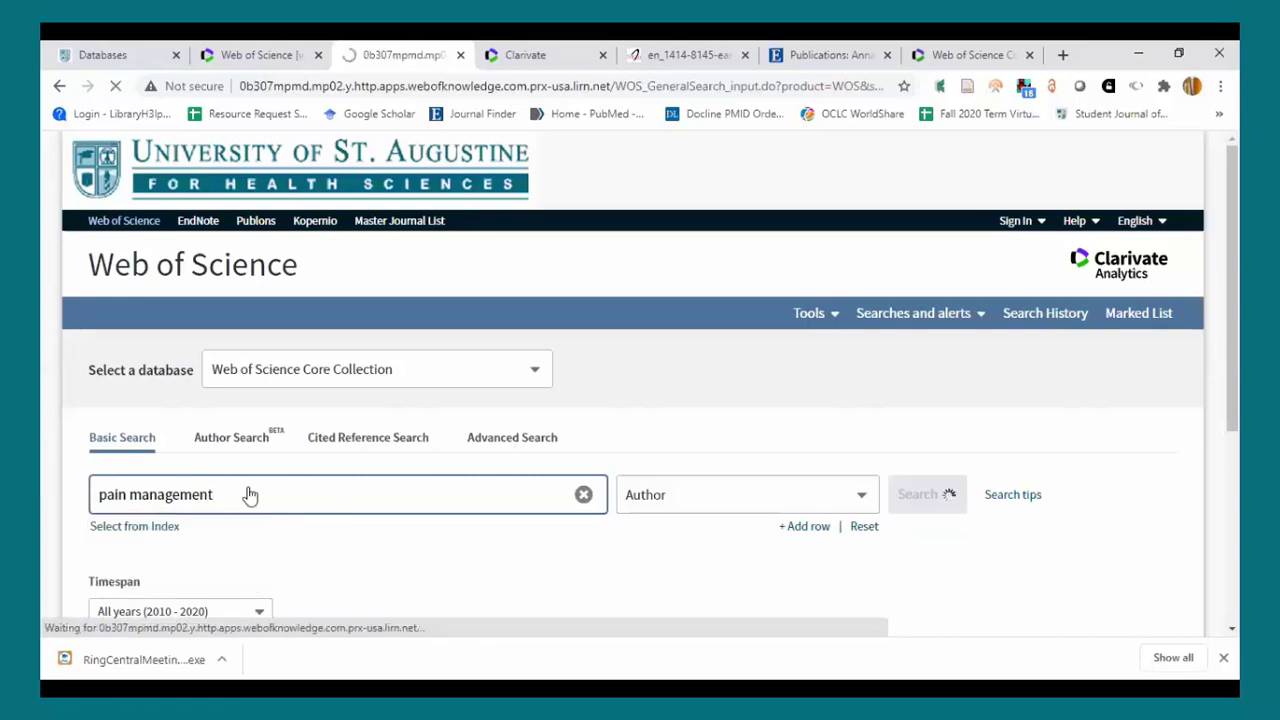
pyautogui.click(733, 619)
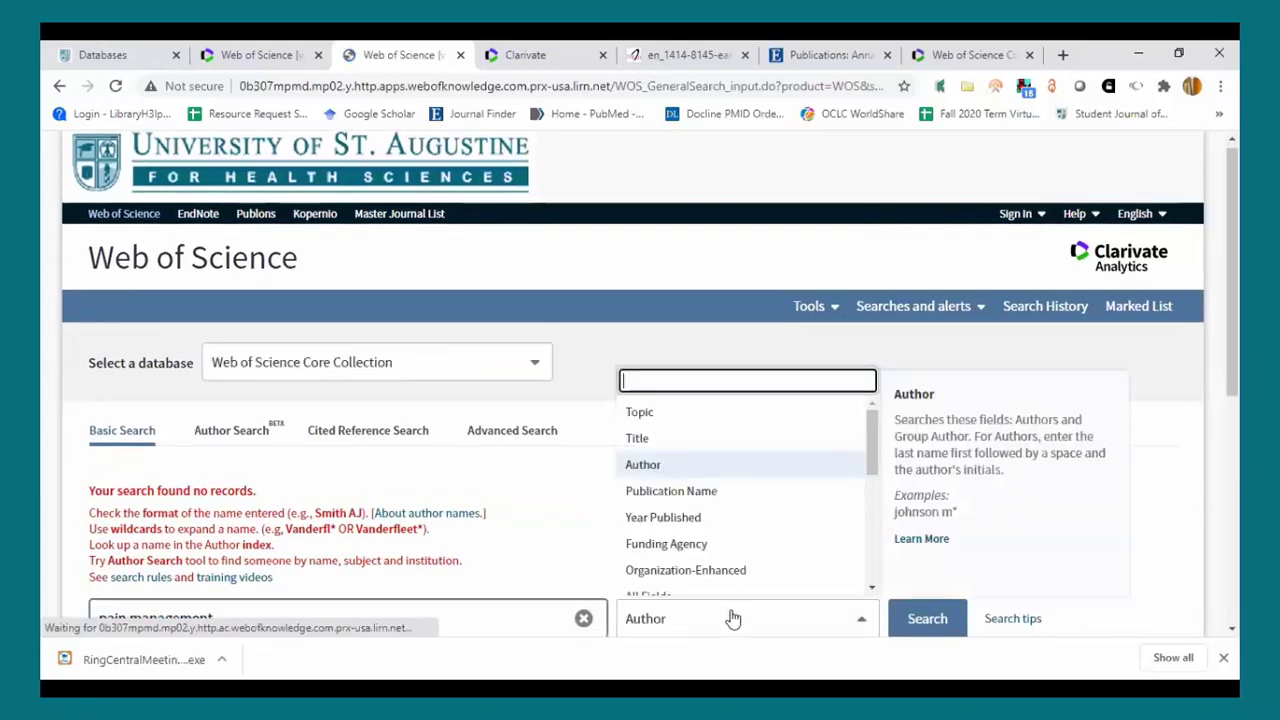
pyautogui.click(727, 412)
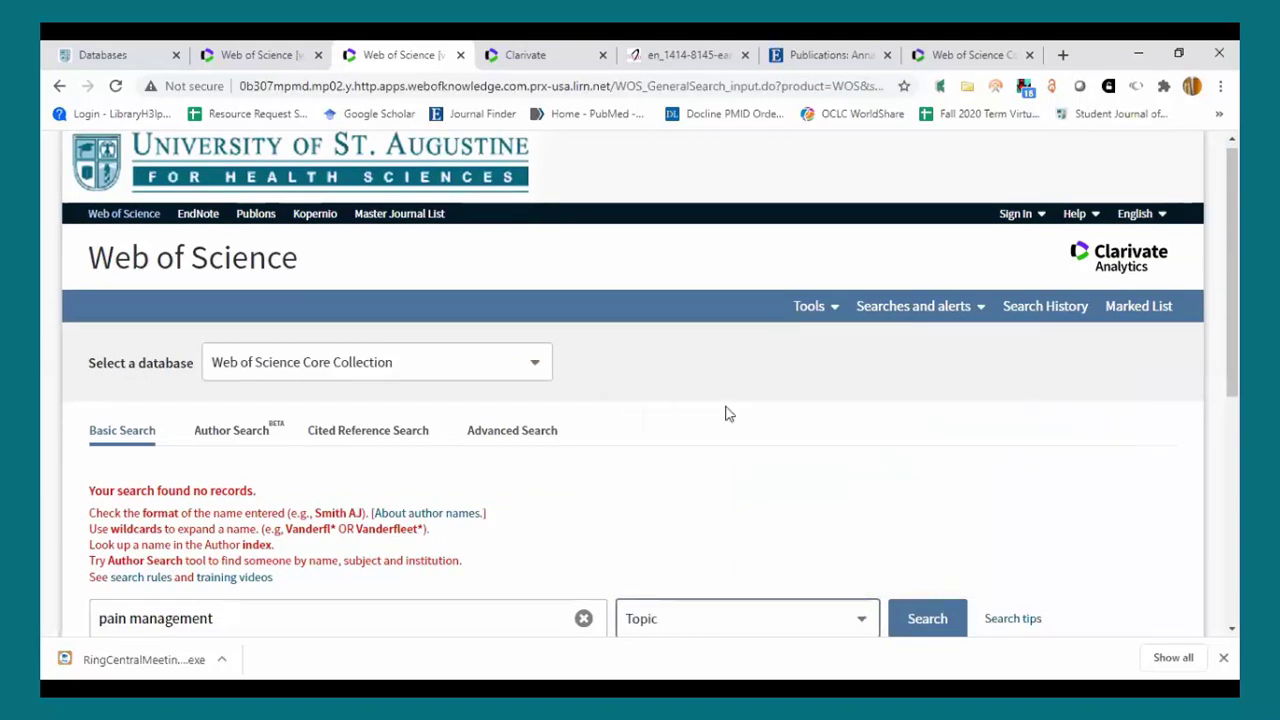
pyautogui.click(928, 619)
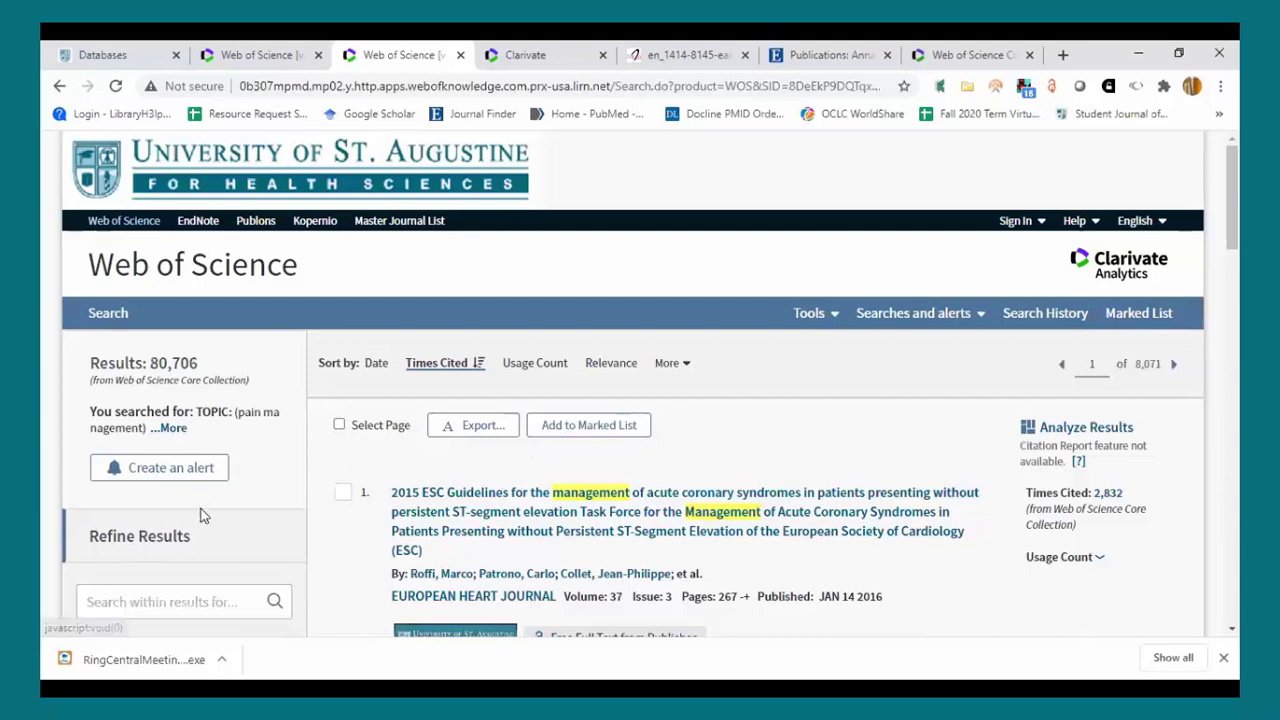
# Refine the pain management results by searching within them for "physical therapy"
pyautogui.write('ph')
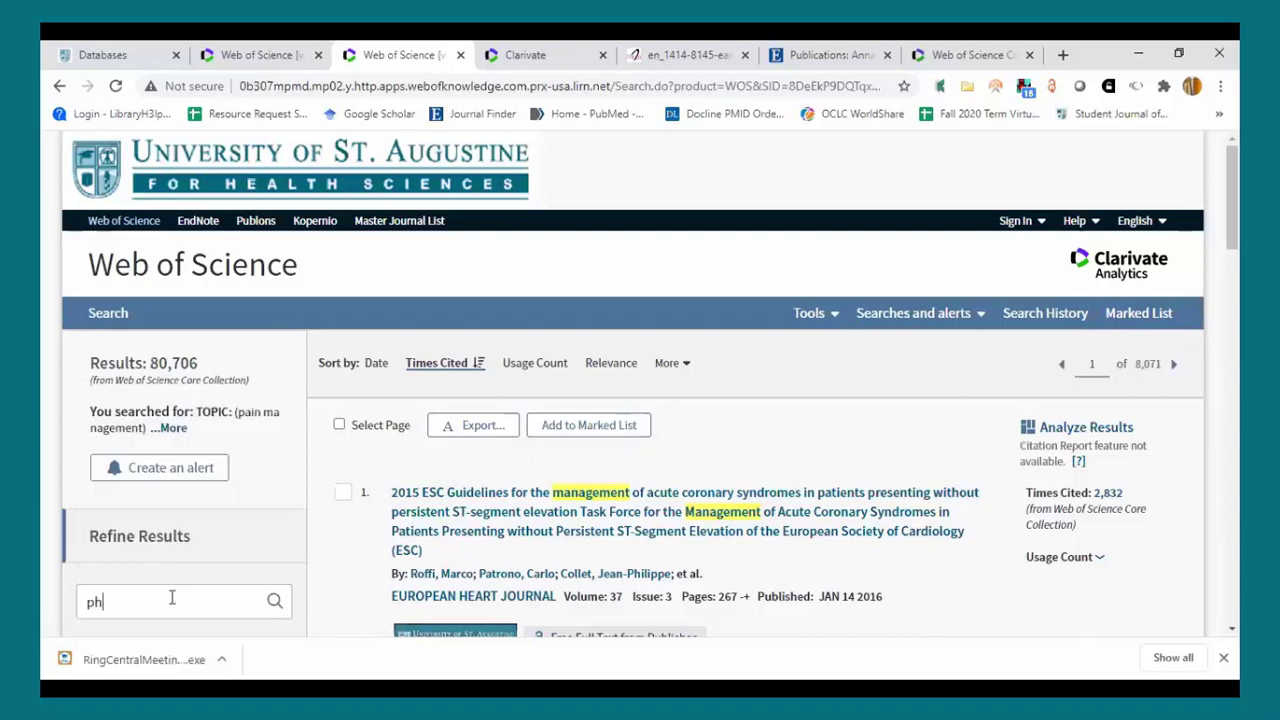
pyautogui.write('ysical therapy')
pyautogui.press('Return')
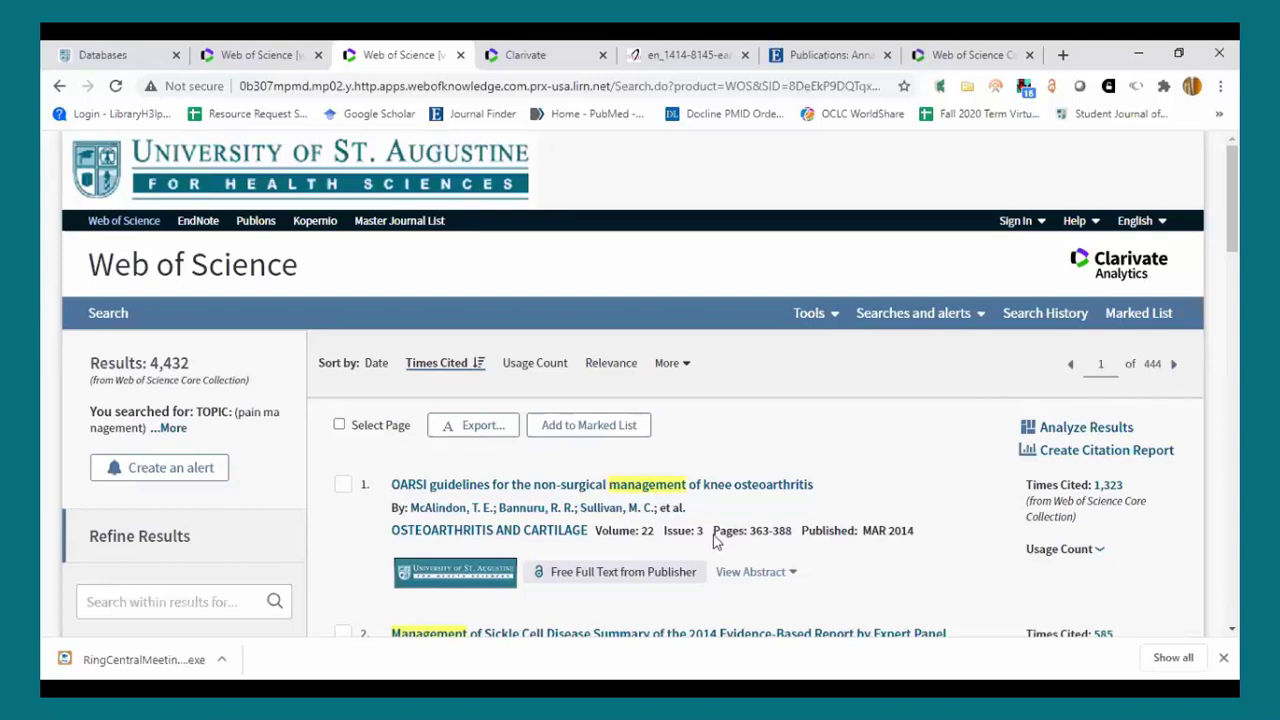
# Analyze the refined results and look over the treemap of Web of Science Categories, including Rehabilitation
pyautogui.click(1055, 429)
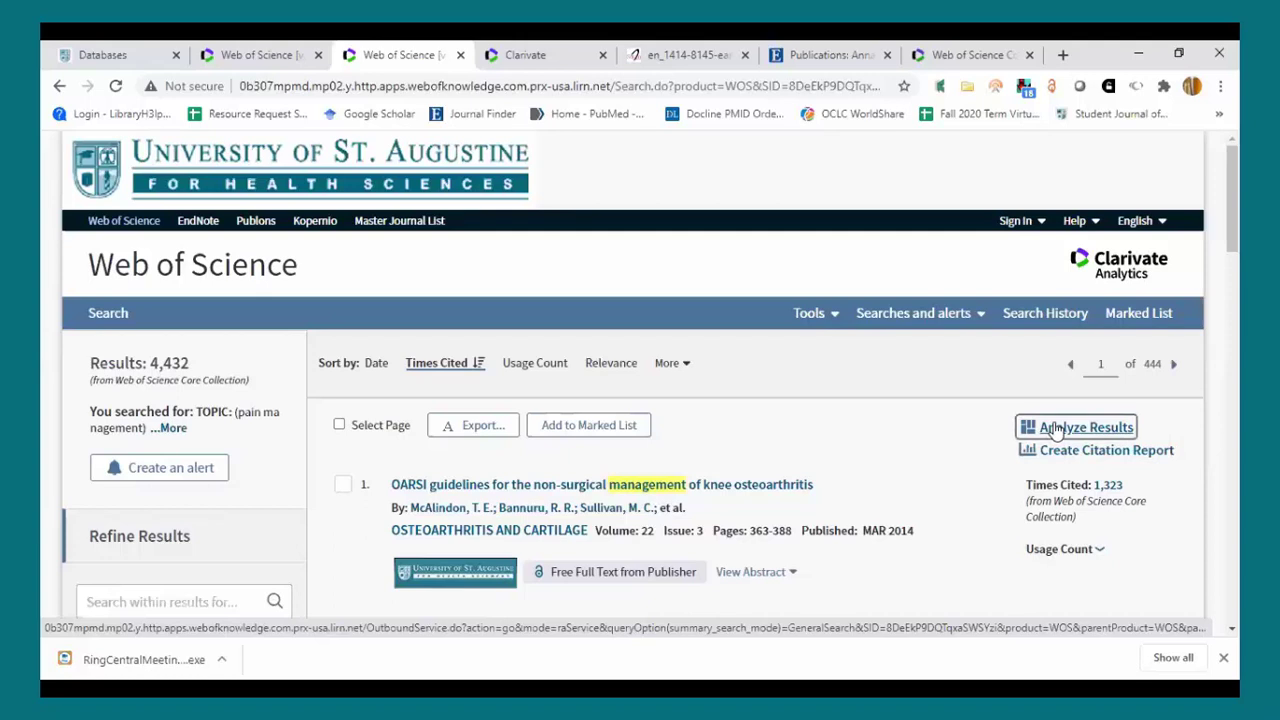
pyautogui.click(1055, 429)
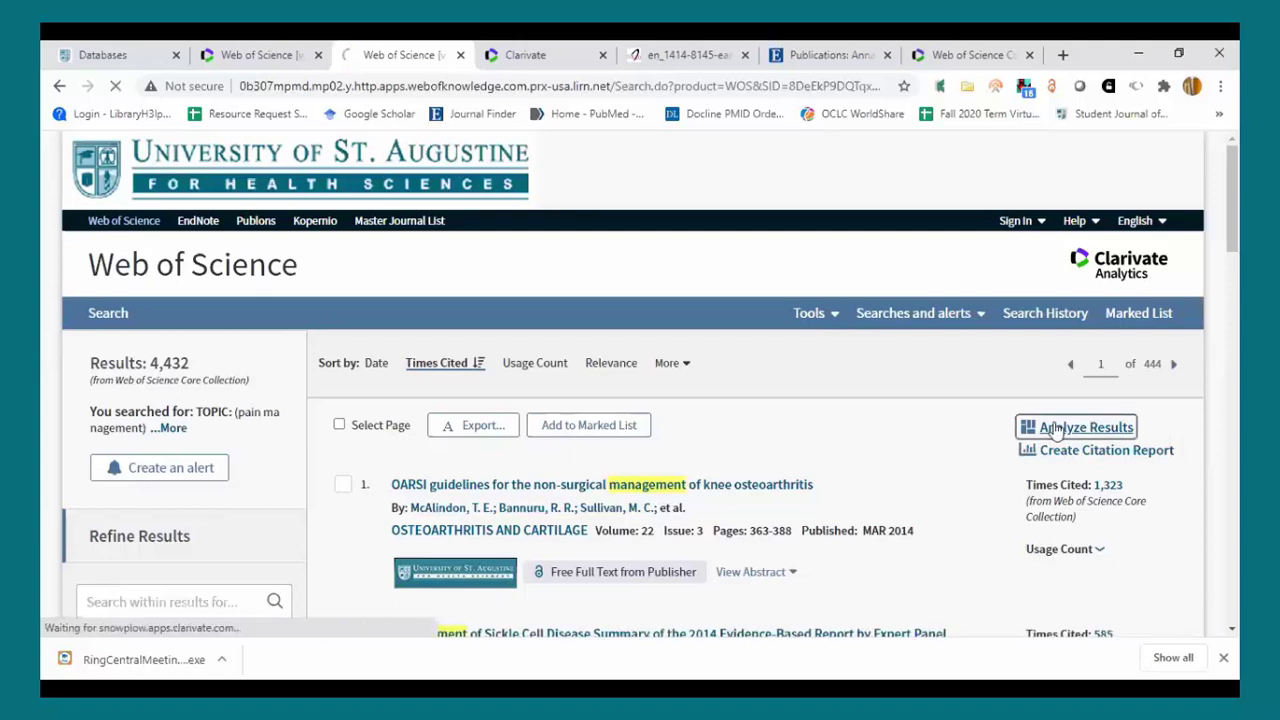
pyautogui.scroll(-3, 1055, 429)
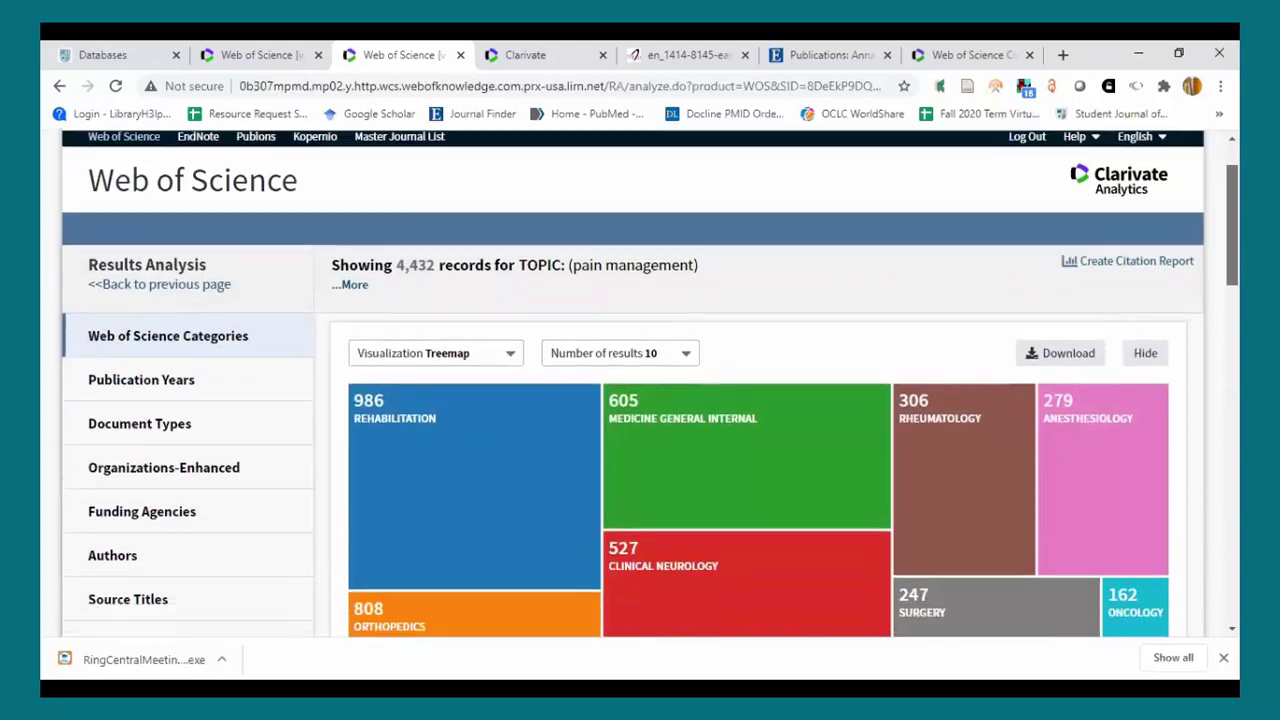
pyautogui.scroll(1, 508, 220)
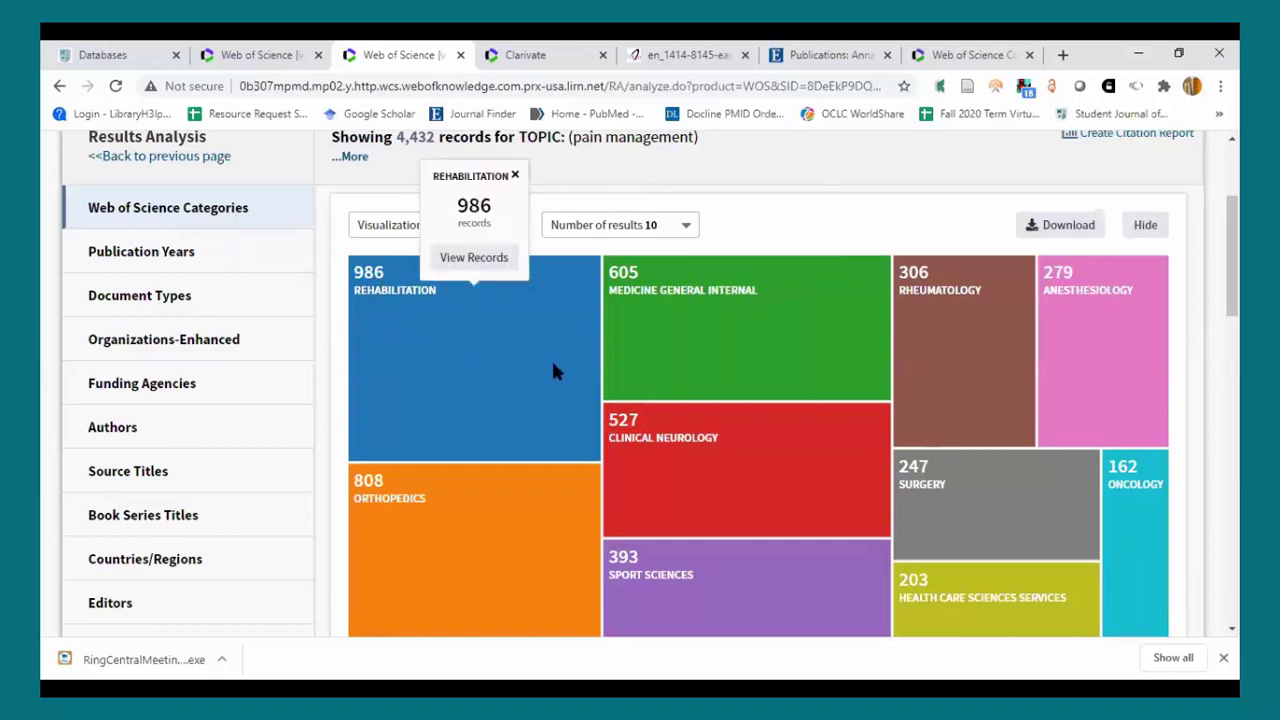
pyautogui.scroll(-1, 740, 430)
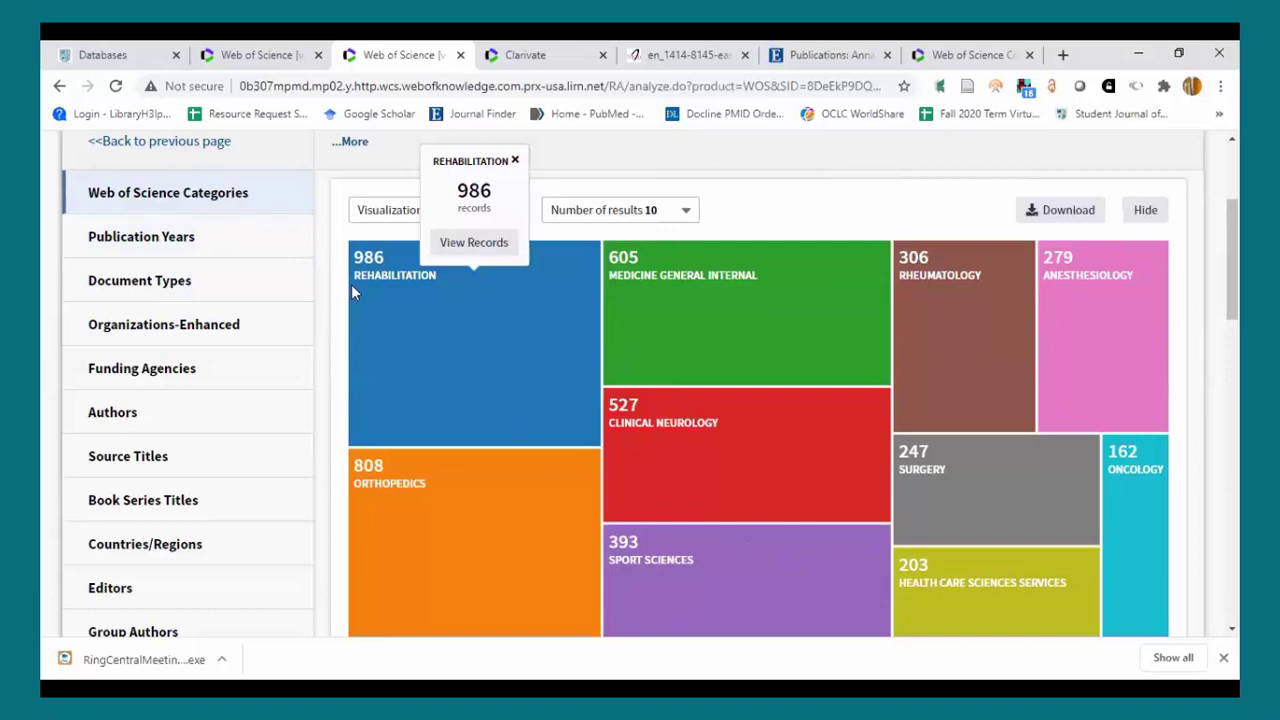
# Show the results analysis by Organizations-Enhanced and check Harvard University's entry in the treemap
pyautogui.click(115, 330)
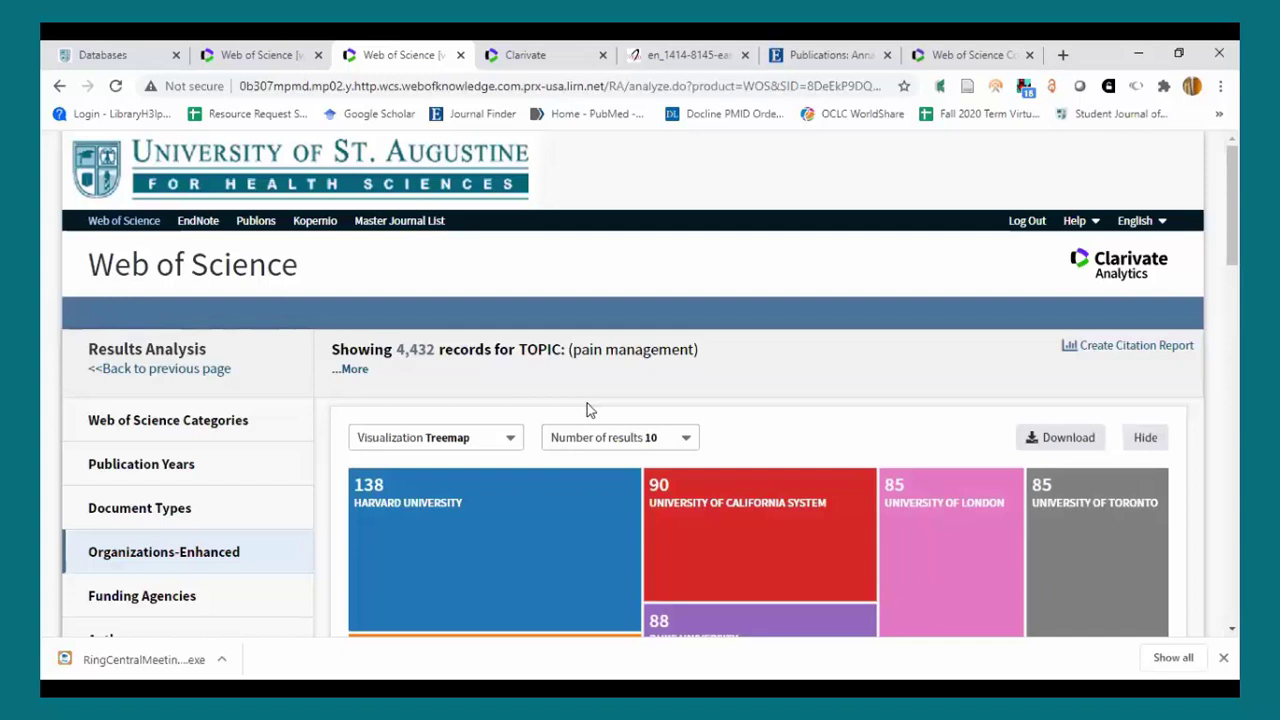
pyautogui.scroll(-2, 649, 384)
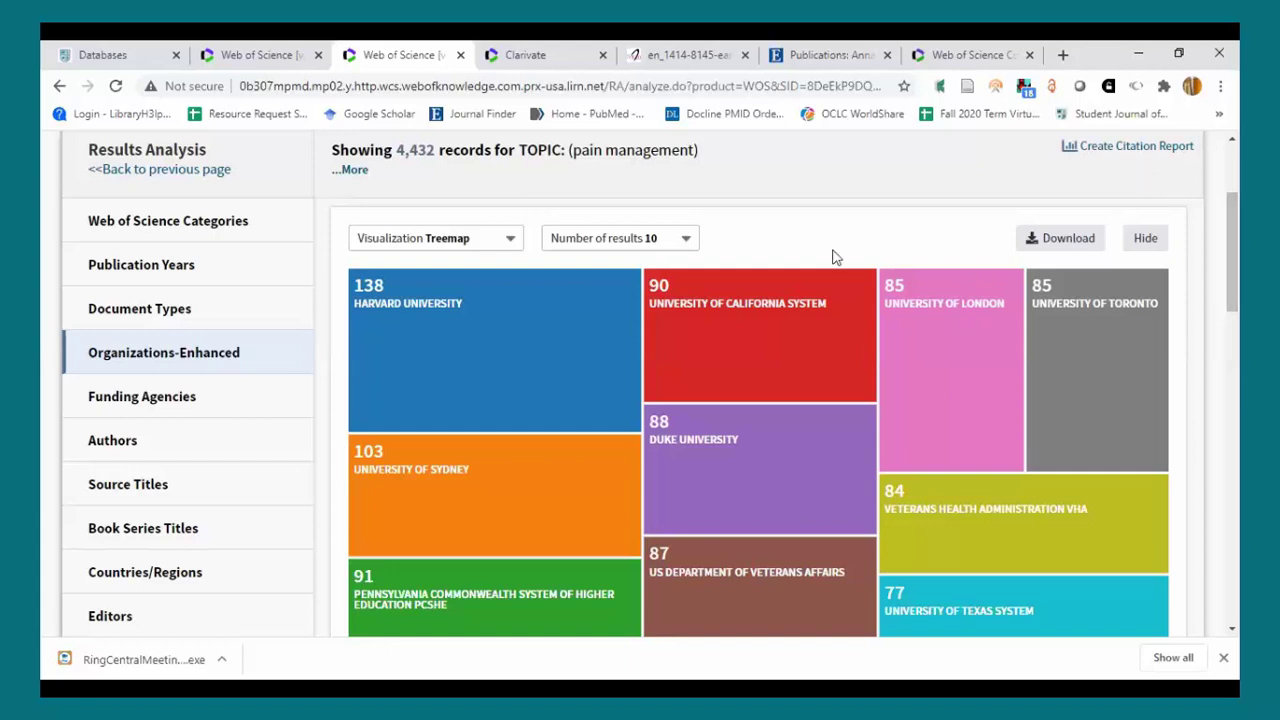
pyautogui.click(465, 340)
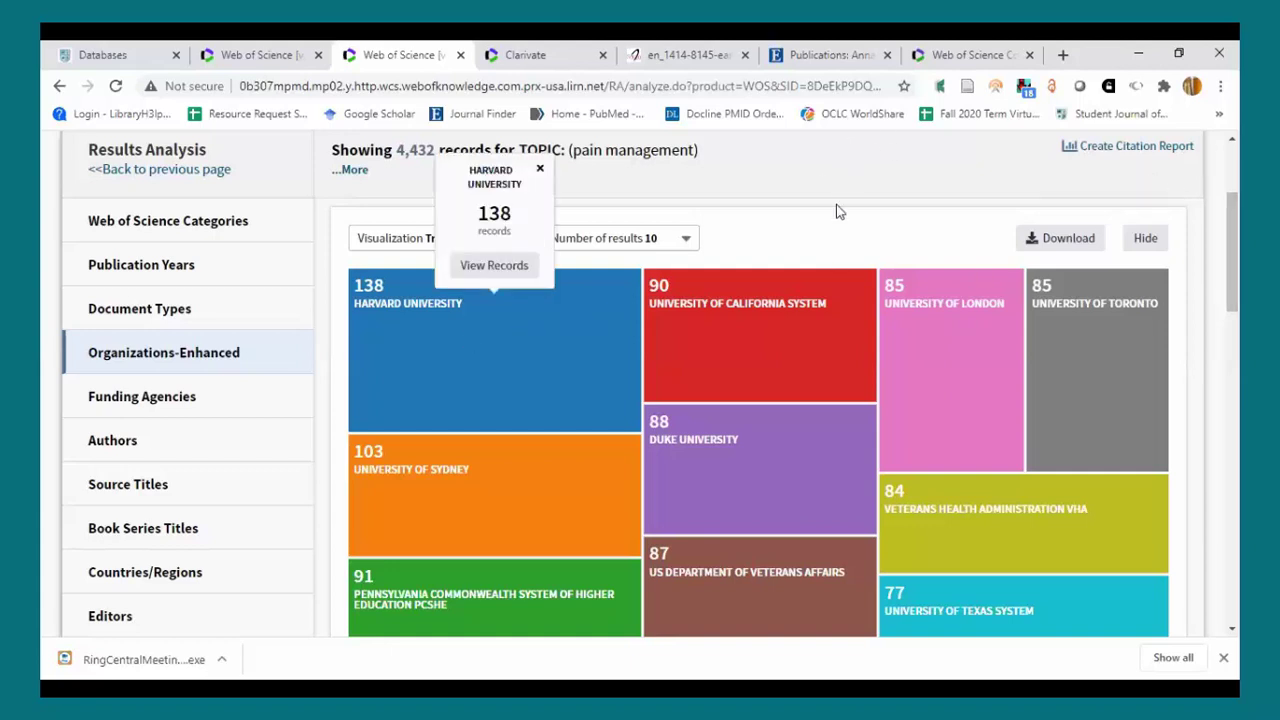
pyautogui.click(837, 209)
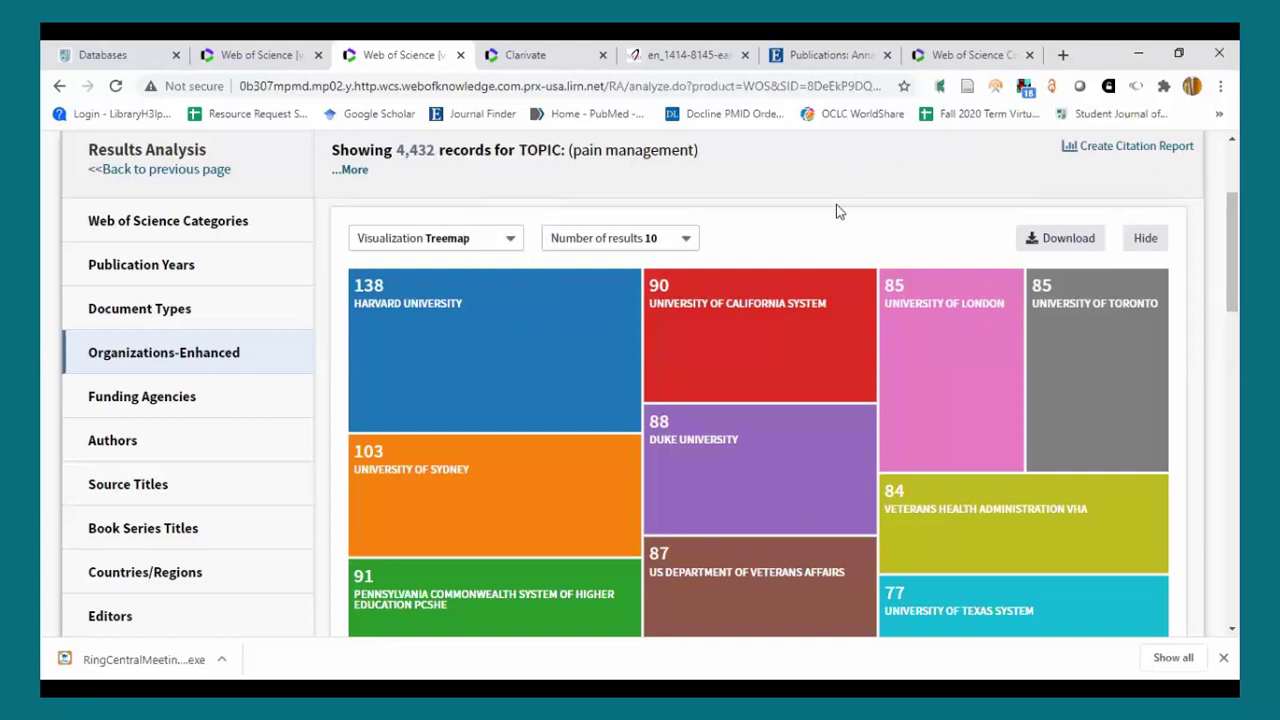
# Display the organizations analysis as a bar graph, and return the visualization to the treemap
pyautogui.click(509, 245)
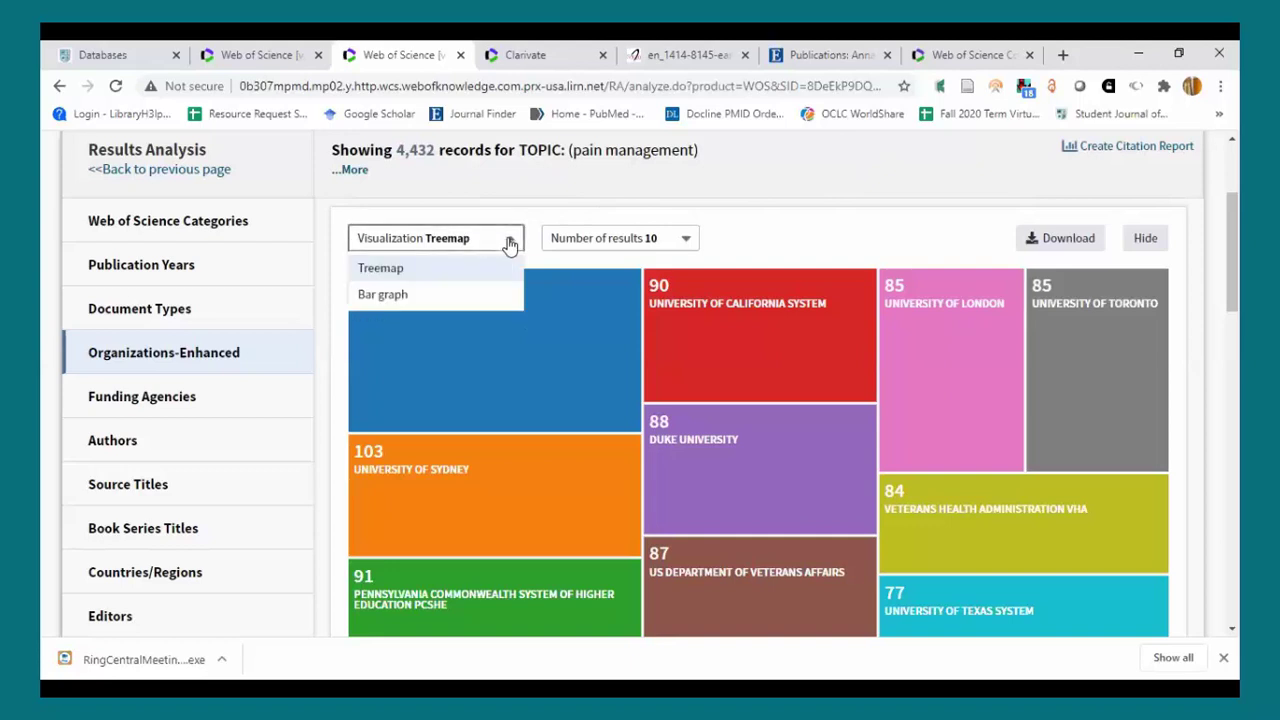
pyautogui.click(409, 298)
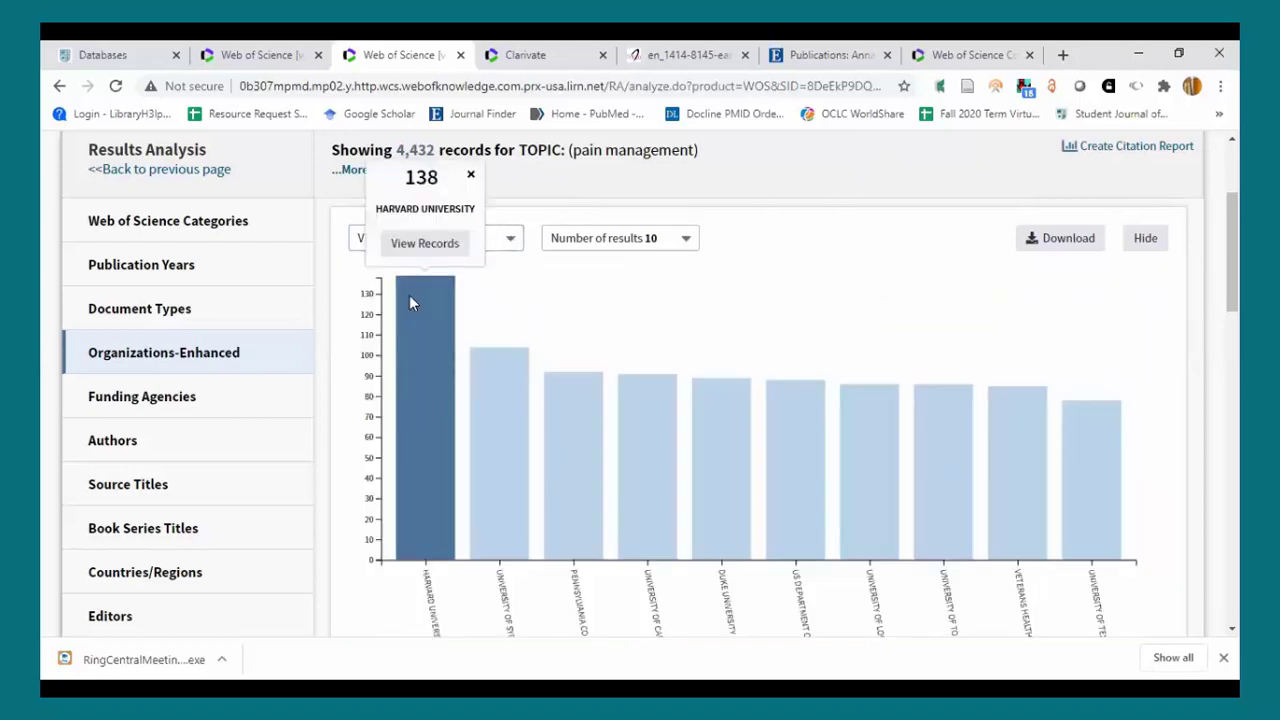
pyautogui.click(512, 245)
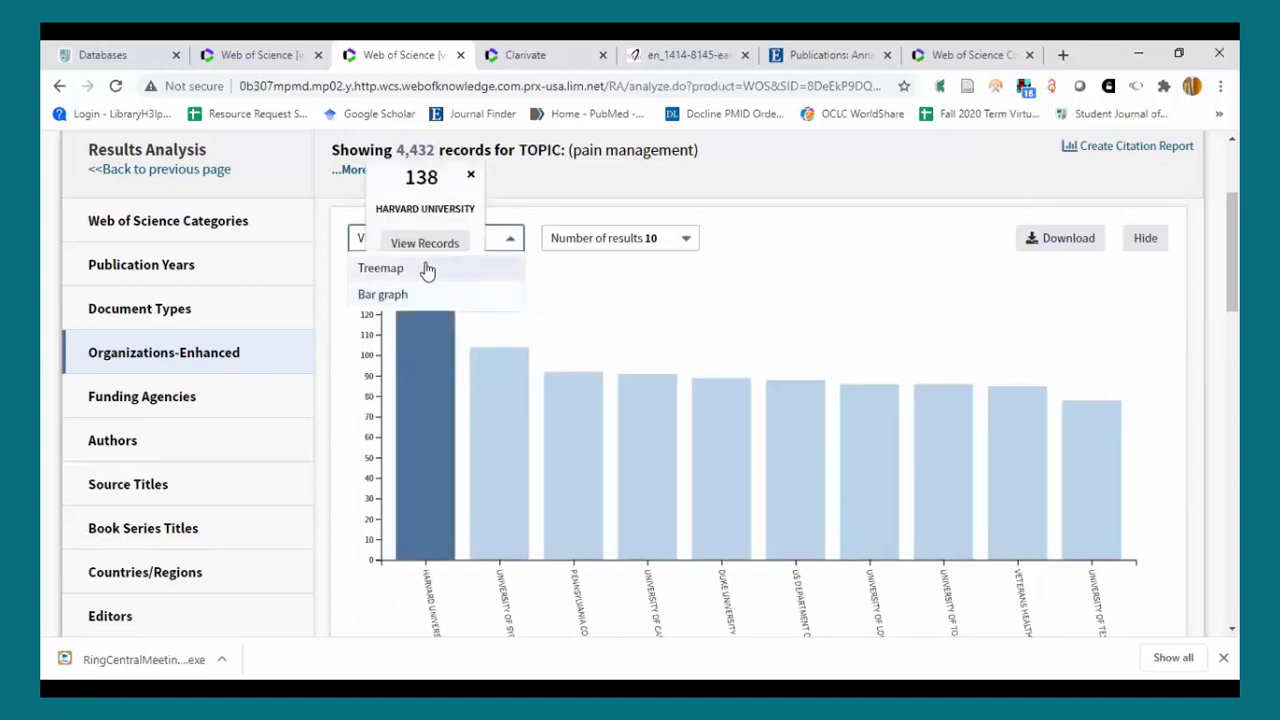
pyautogui.click(427, 269)
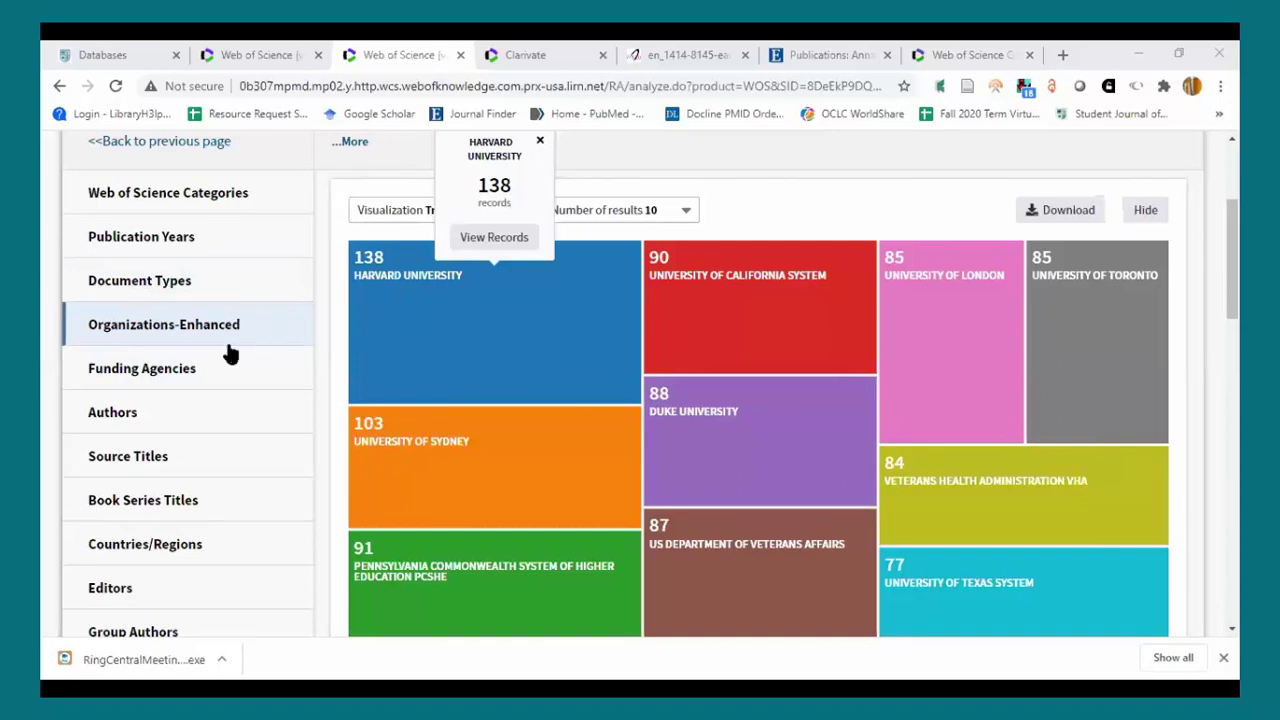
# Show the results analysis by Funding Agencies and look through the whole treemap
pyautogui.click(188, 376)
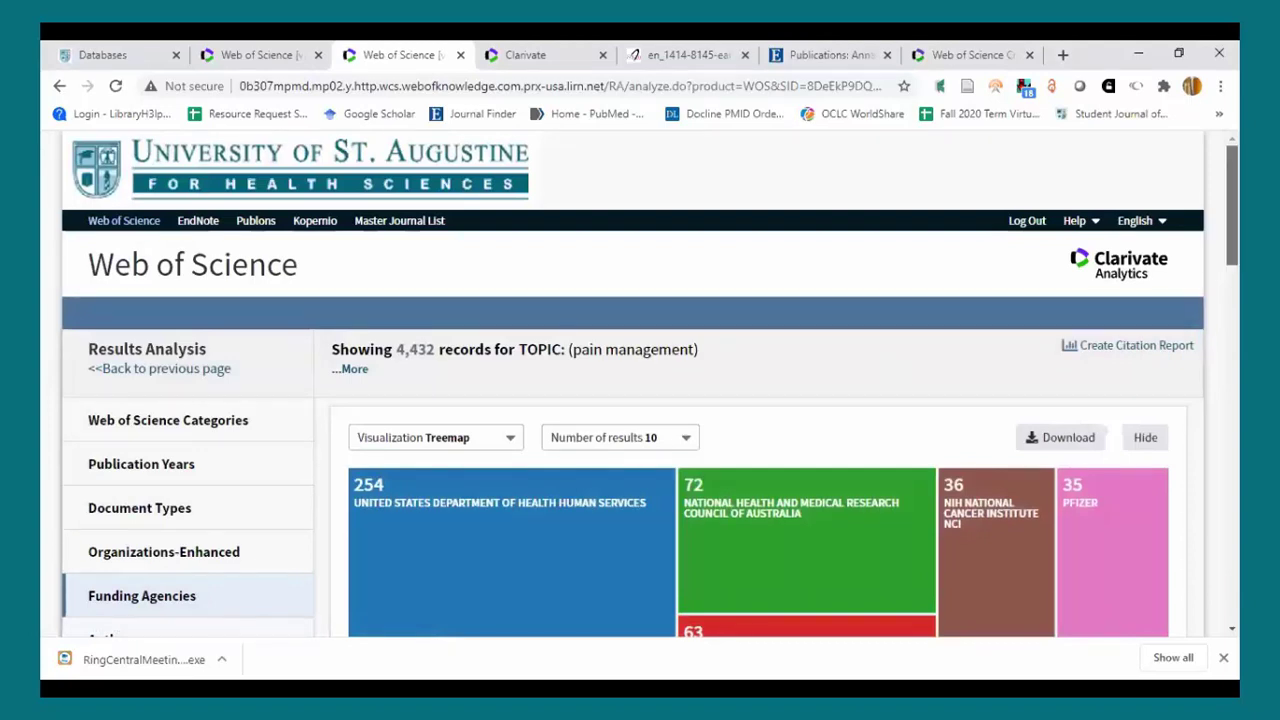
pyautogui.scroll(-2, 1100, 294)
pyautogui.scroll(-2, 650, 383)
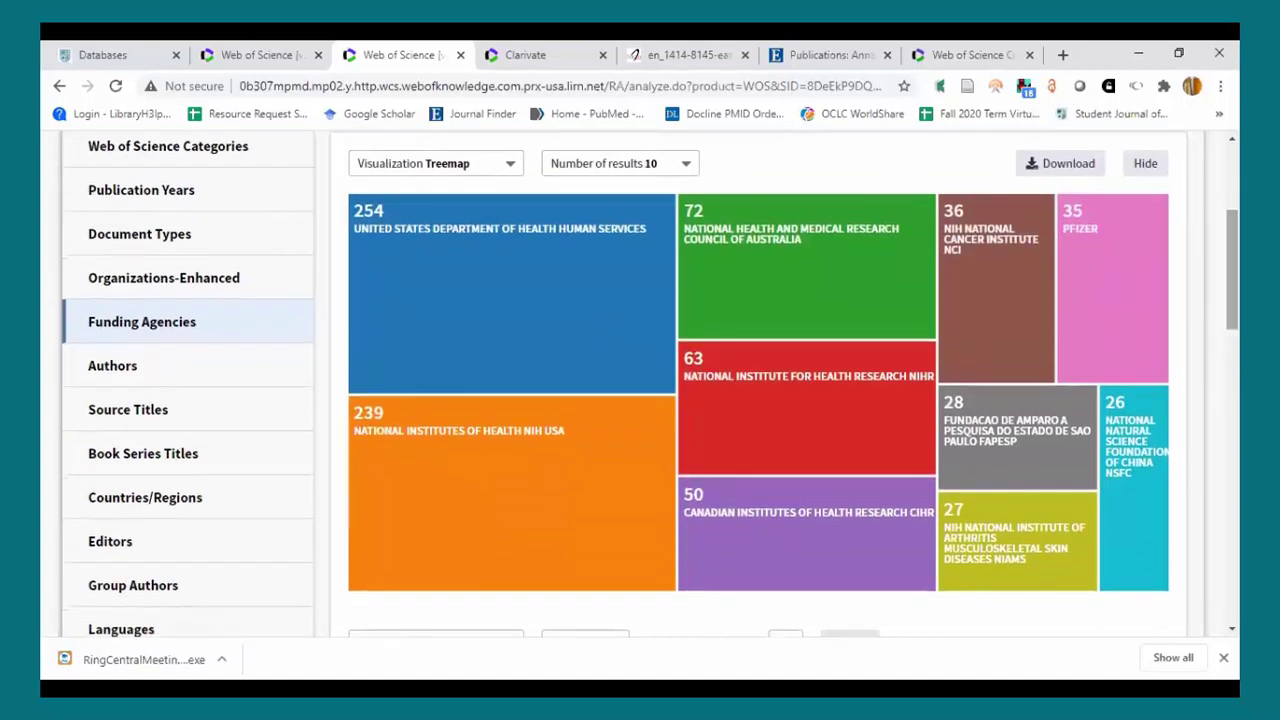
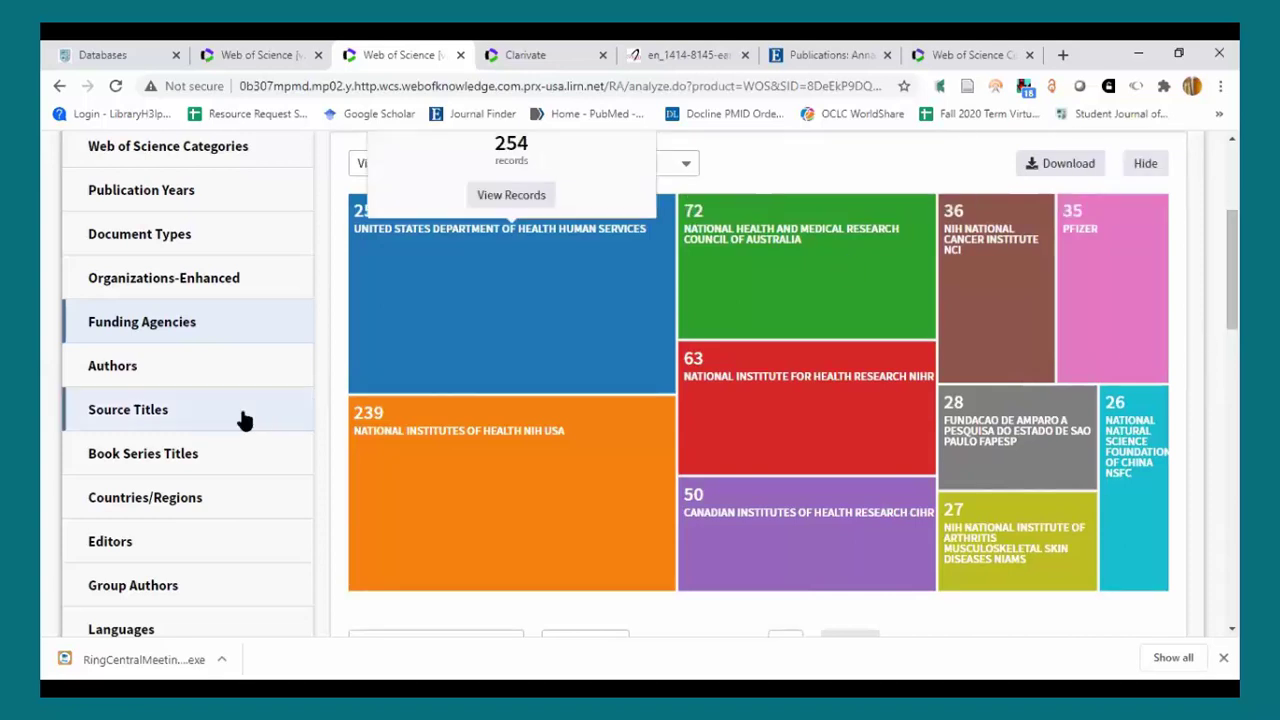
# Show the results analysis by Source Titles and inspect the journals in the treemap
pyautogui.click(137, 420)
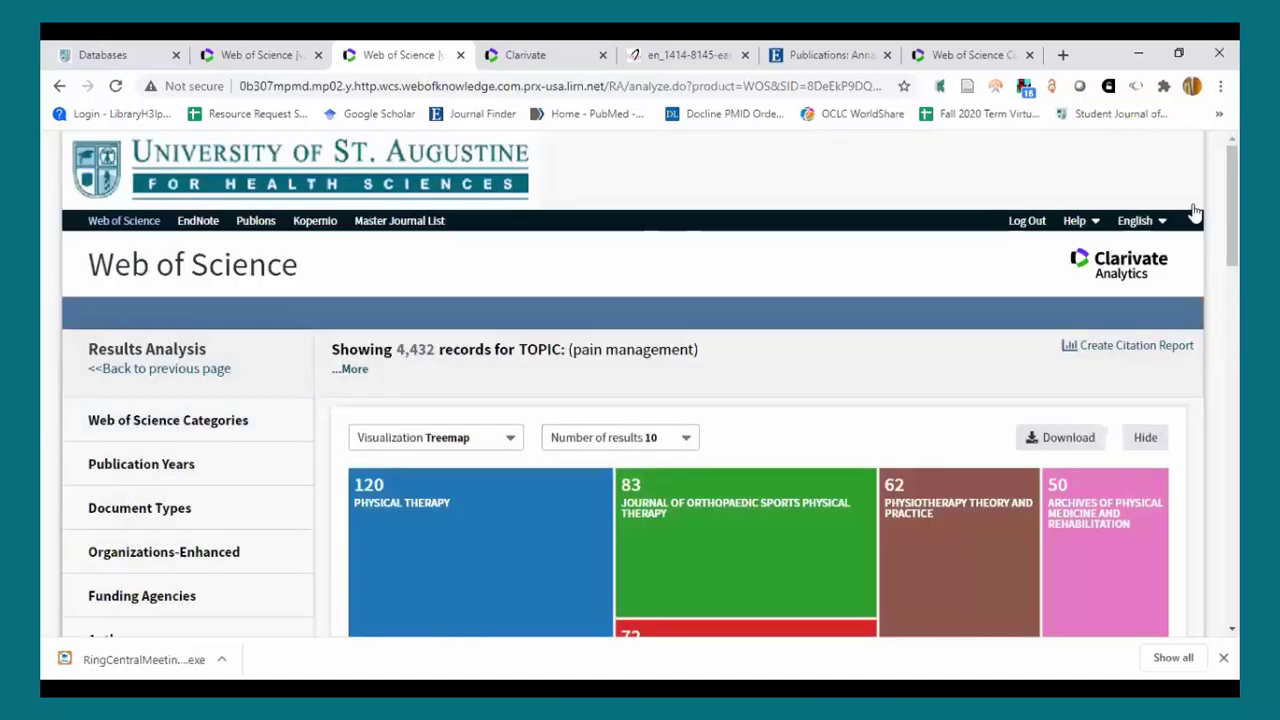
pyautogui.scroll(-2, 1232, 200)
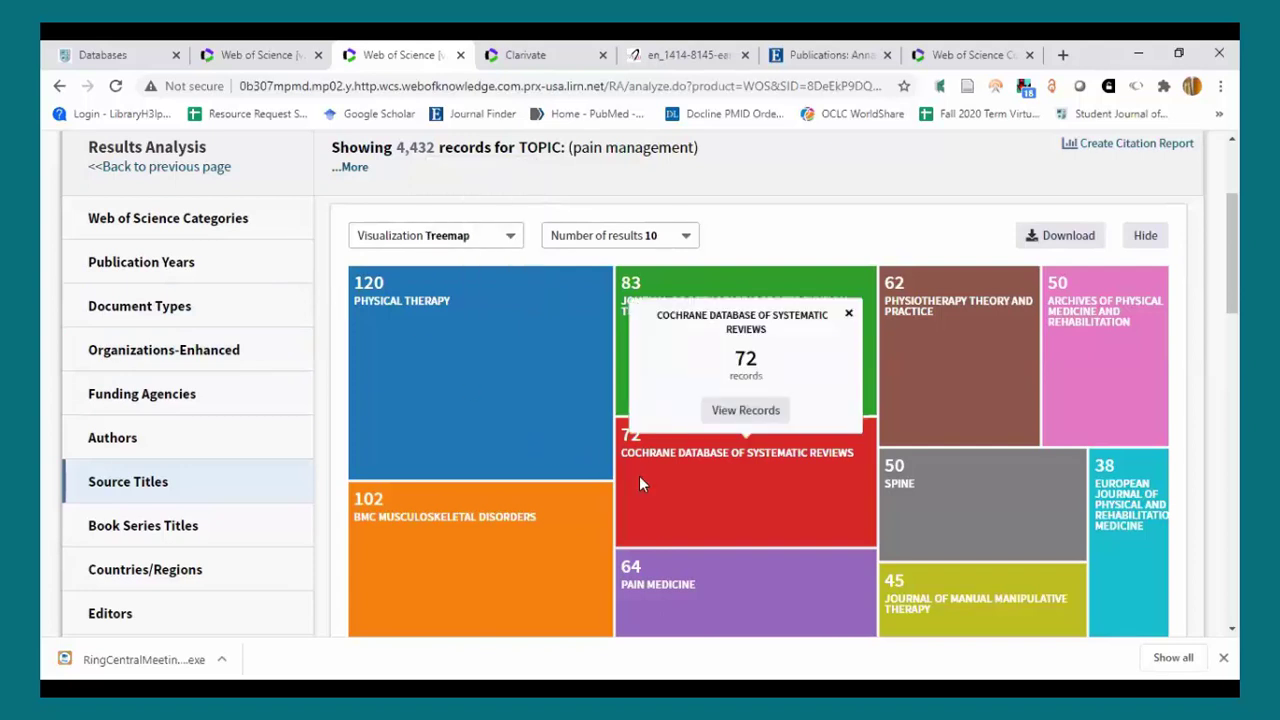
pyautogui.moveTo(853, 277)
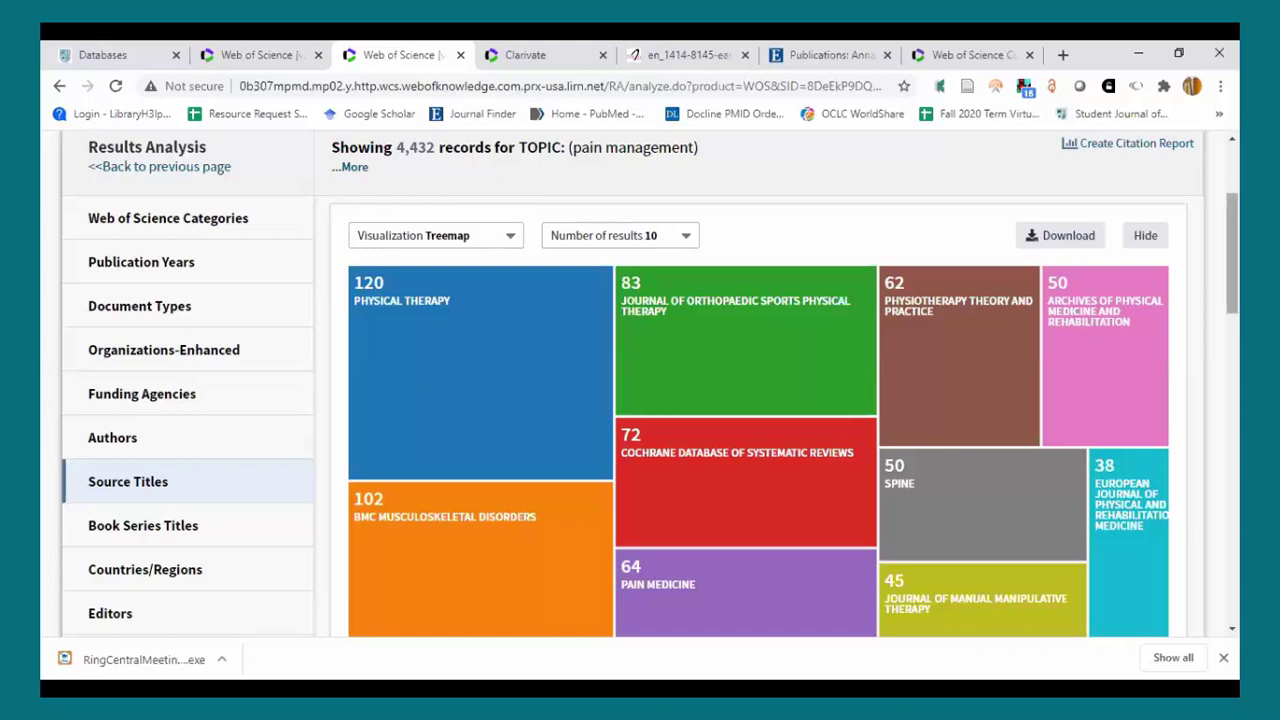
# Examine the Source Titles table below the treemap for each journal's record count and percentage of the results
pyautogui.scroll(-3, 1232, 260)
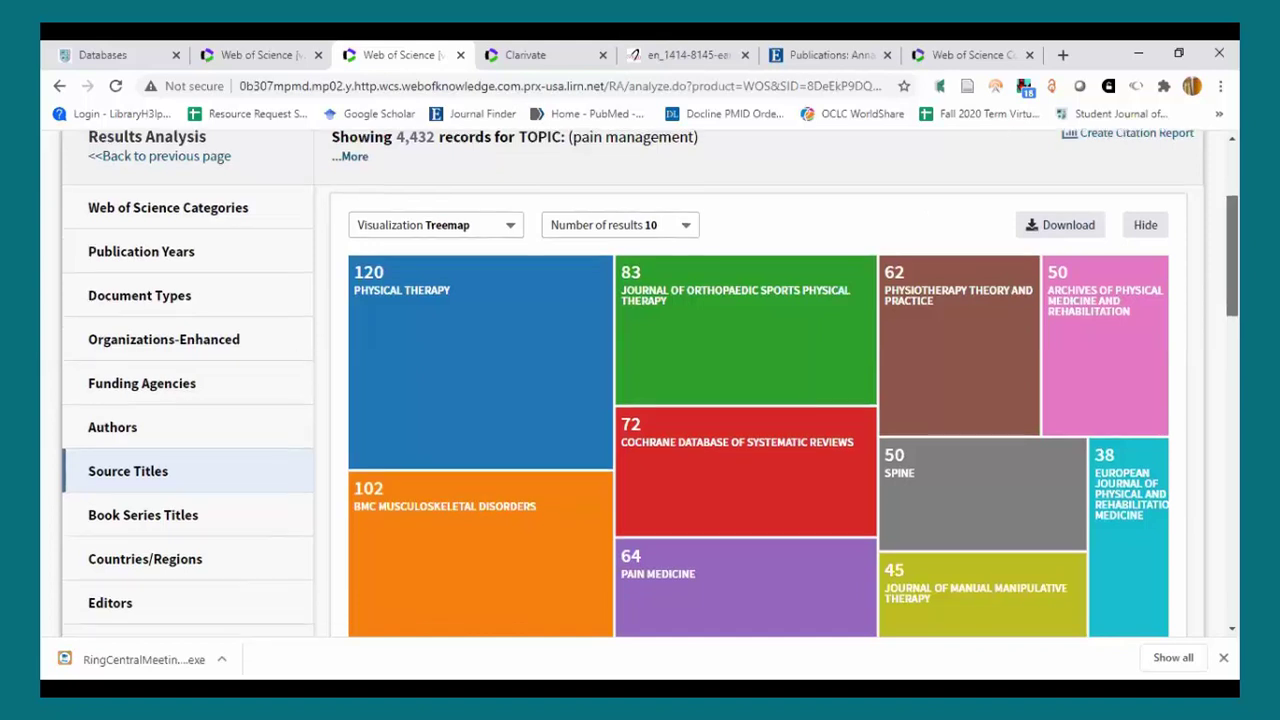
pyautogui.scroll(-2, 1232, 290)
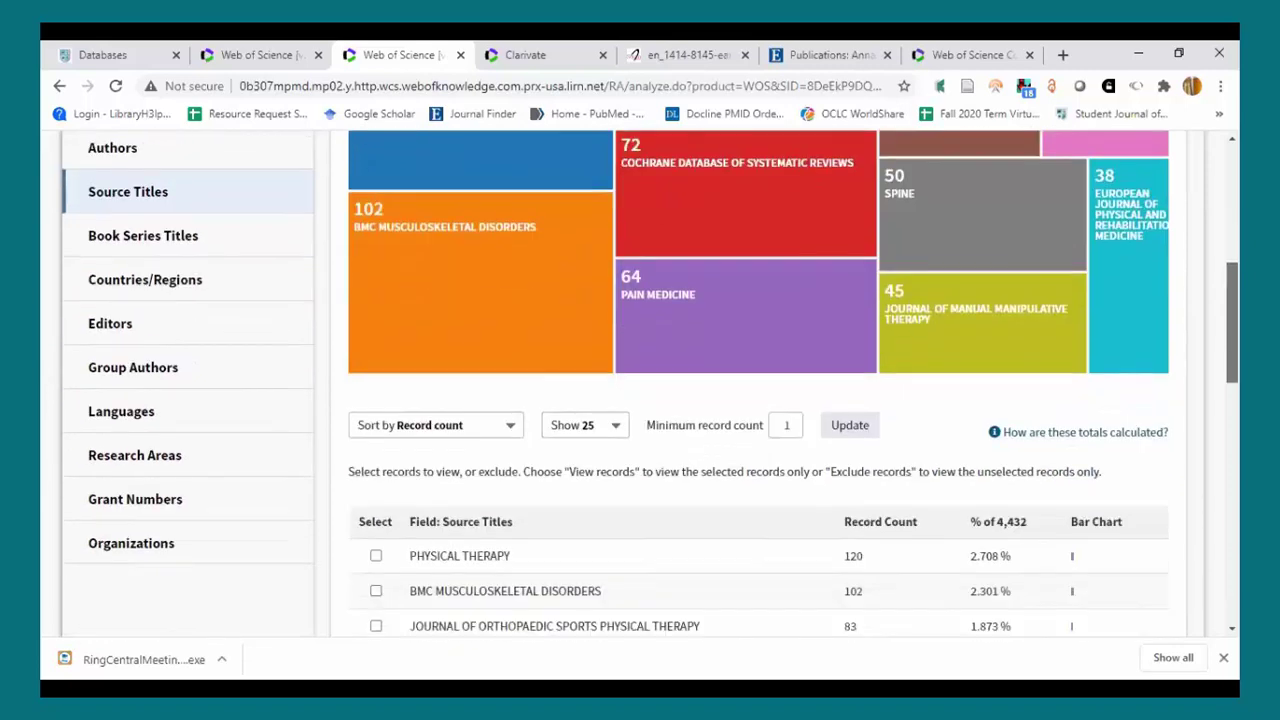
pyautogui.scroll(-7, 700, 400)
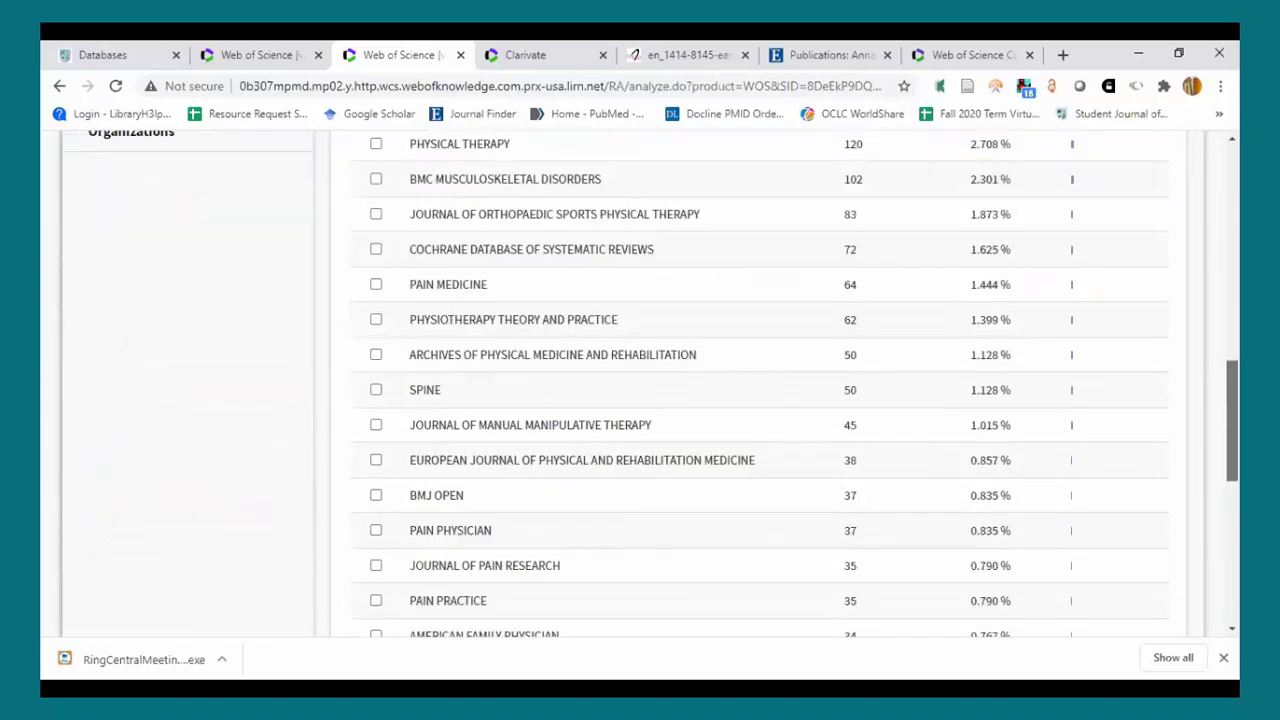
pyautogui.scroll(15, 700, 400)
pyautogui.scroll(-3, 1208, 234)
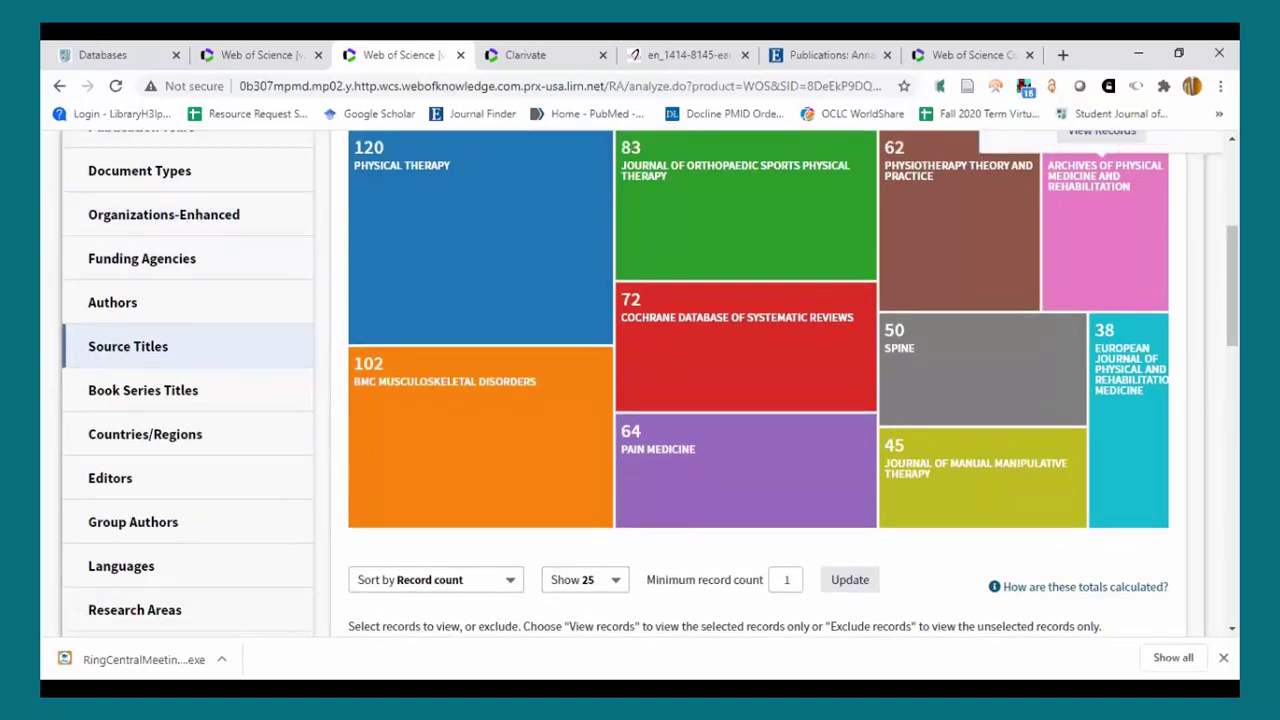
pyautogui.scroll(-2, 1232, 290)
pyautogui.scroll(-2, 1086, 394)
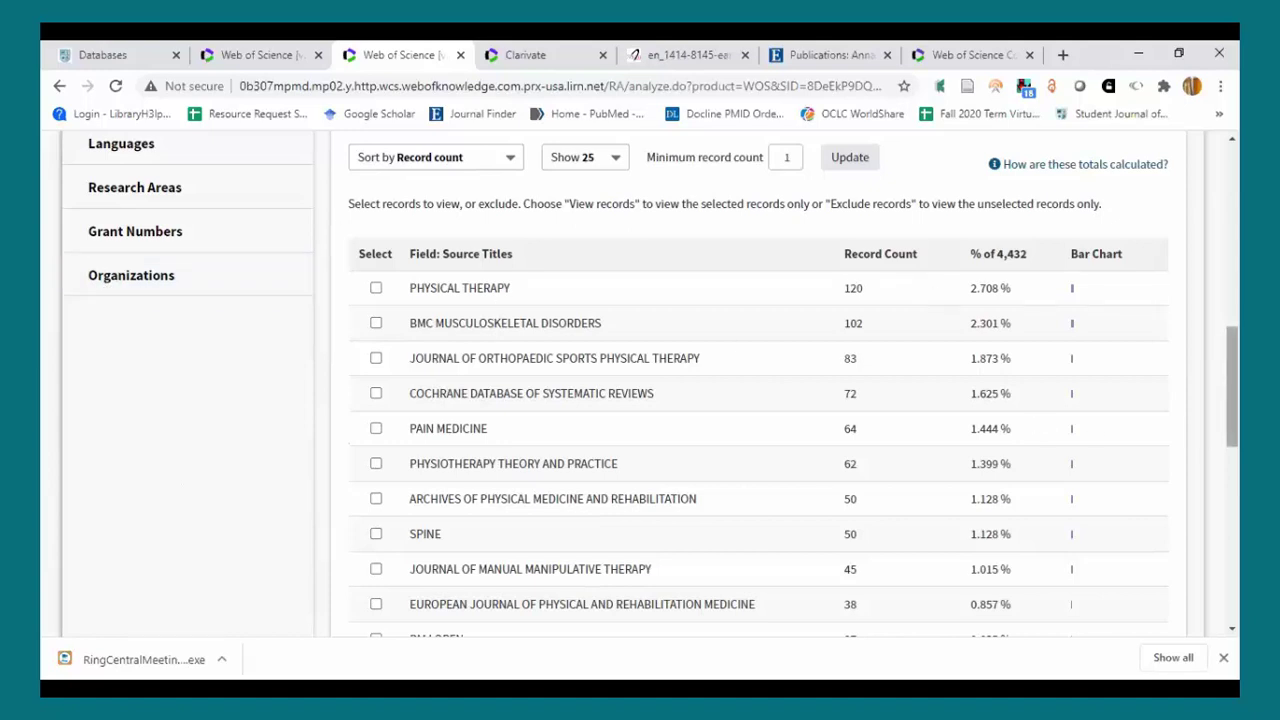
pyautogui.scroll(3, 1232, 390)
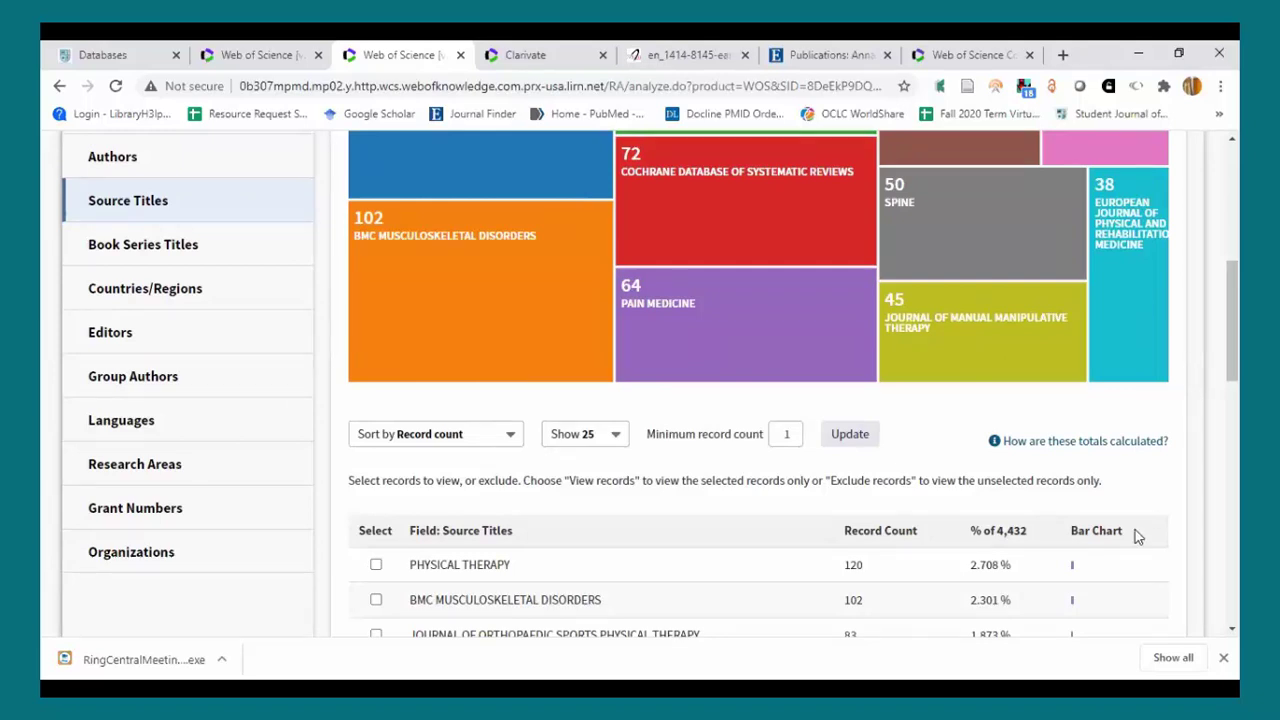
# Show the results analysis by Organizations and check the Duke Univ entry in the treemap
pyautogui.click(133, 563)
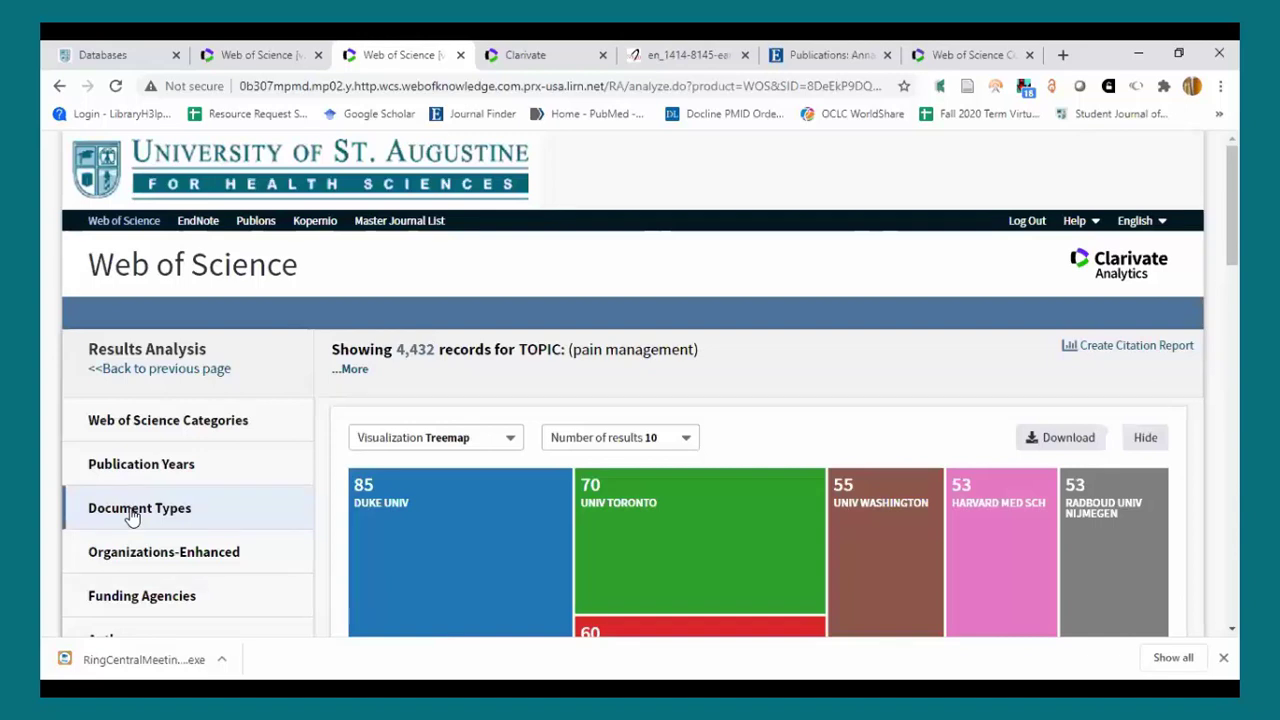
pyautogui.scroll(-1, 420, 520)
pyautogui.click(420, 508)
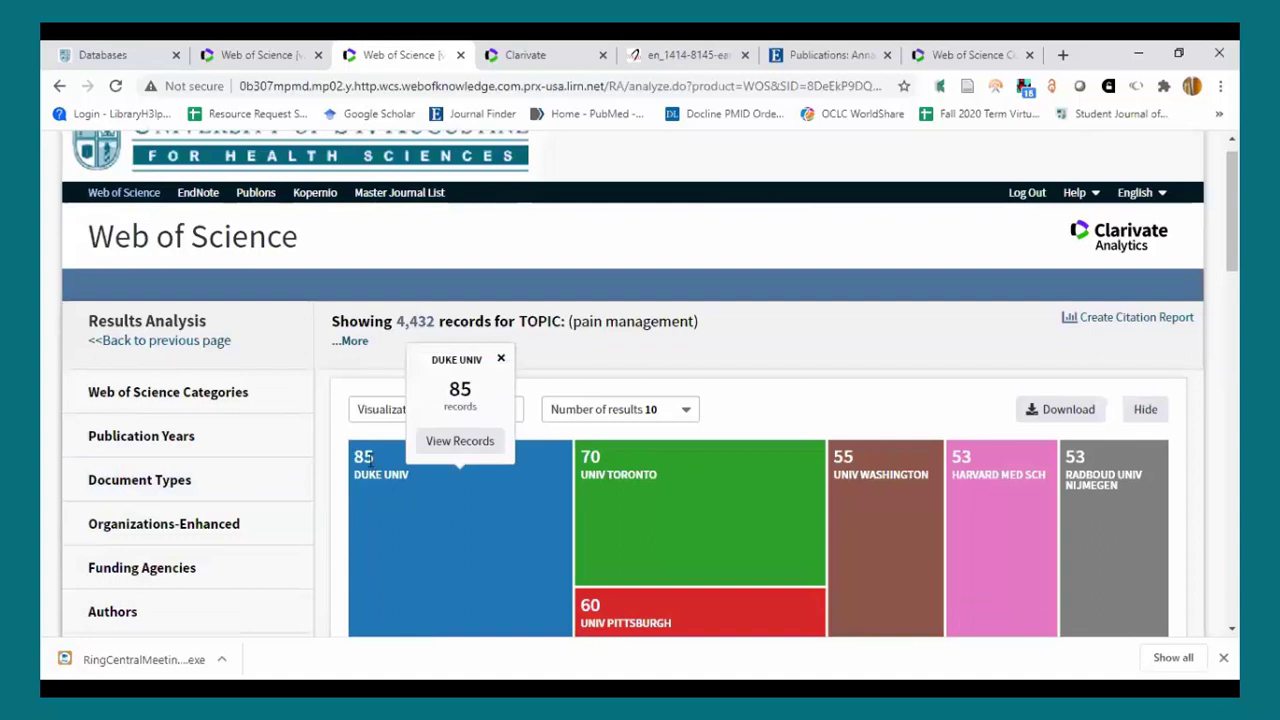
pyautogui.scroll(-1, 377, 476)
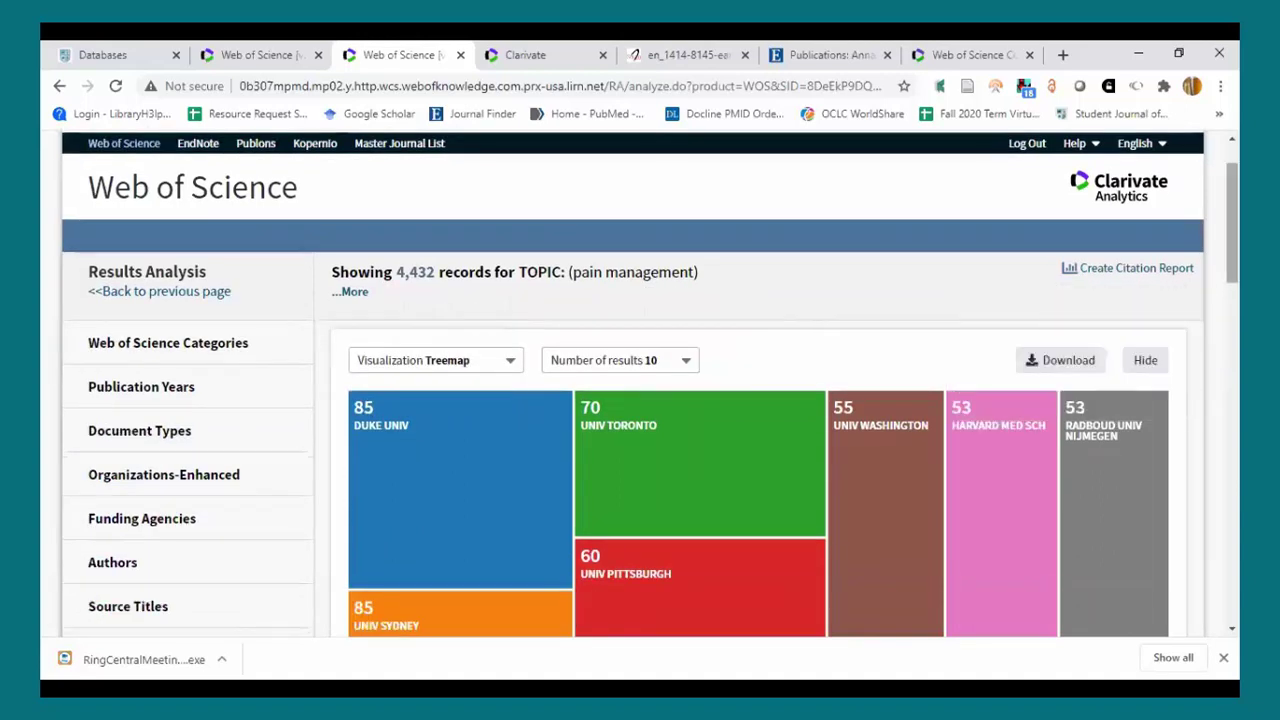
# Look over the Organizations treemap, show the results analysis by Funding Agencies and inspect the largest agency tiles
pyautogui.scroll(-3, 479, 272)
pyautogui.moveTo(479, 272)
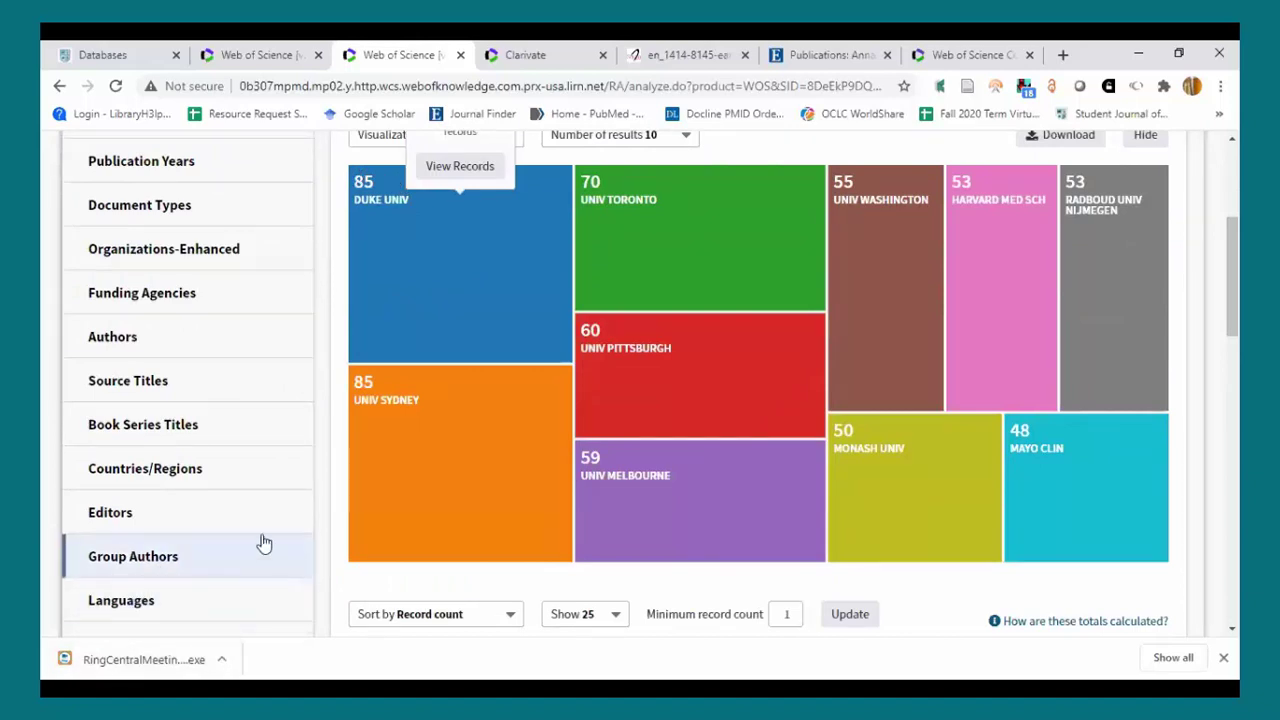
pyautogui.click(167, 274)
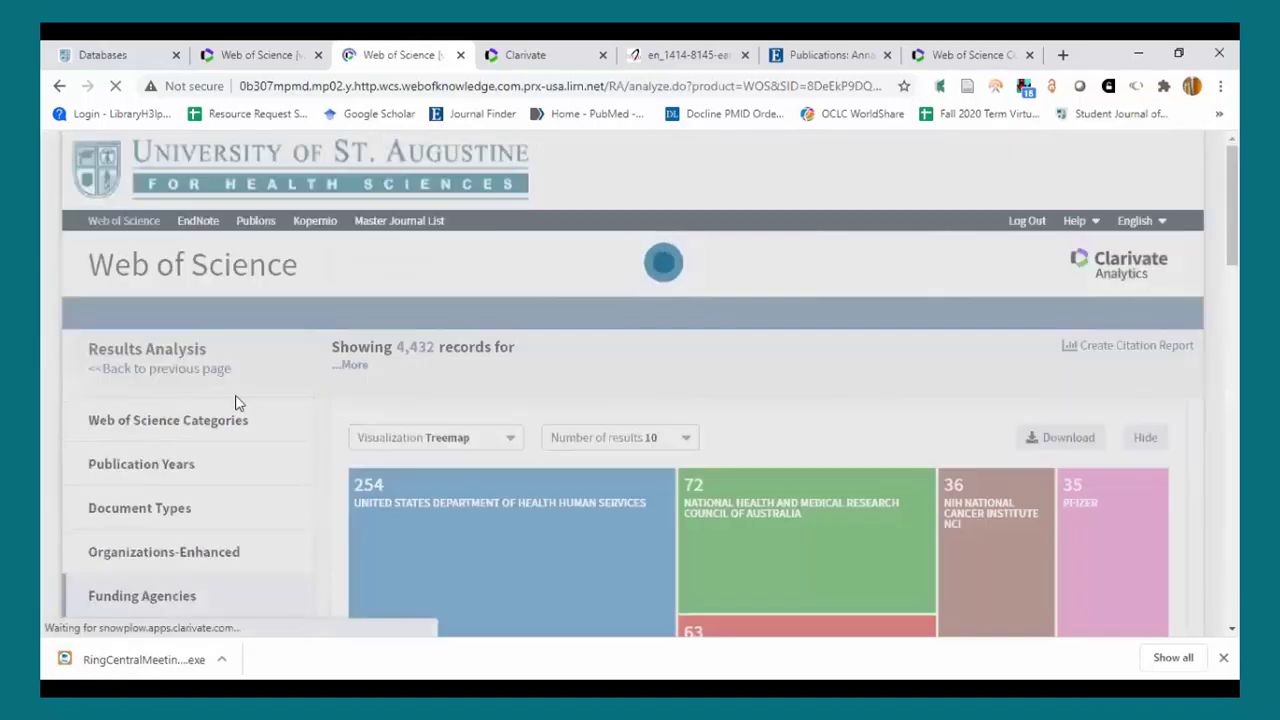
pyautogui.scroll(-1, 938, 405)
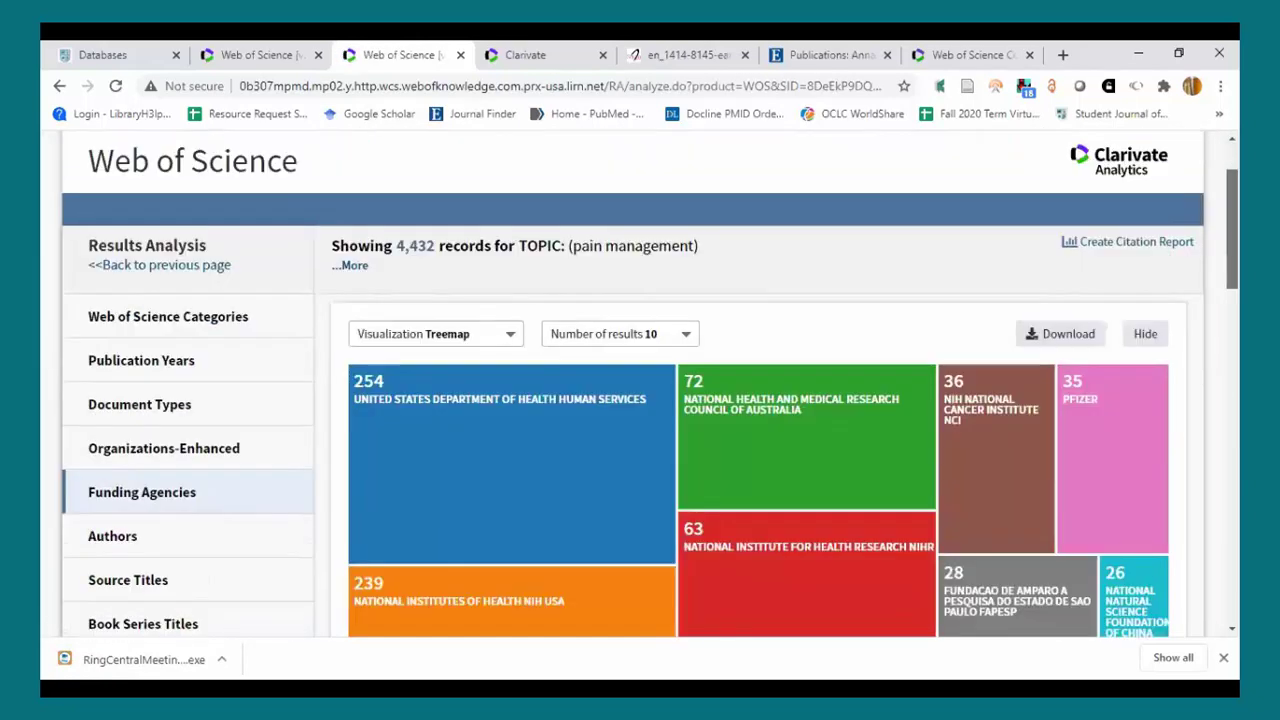
pyautogui.scroll(-3, 1189, 285)
pyautogui.click(525, 395)
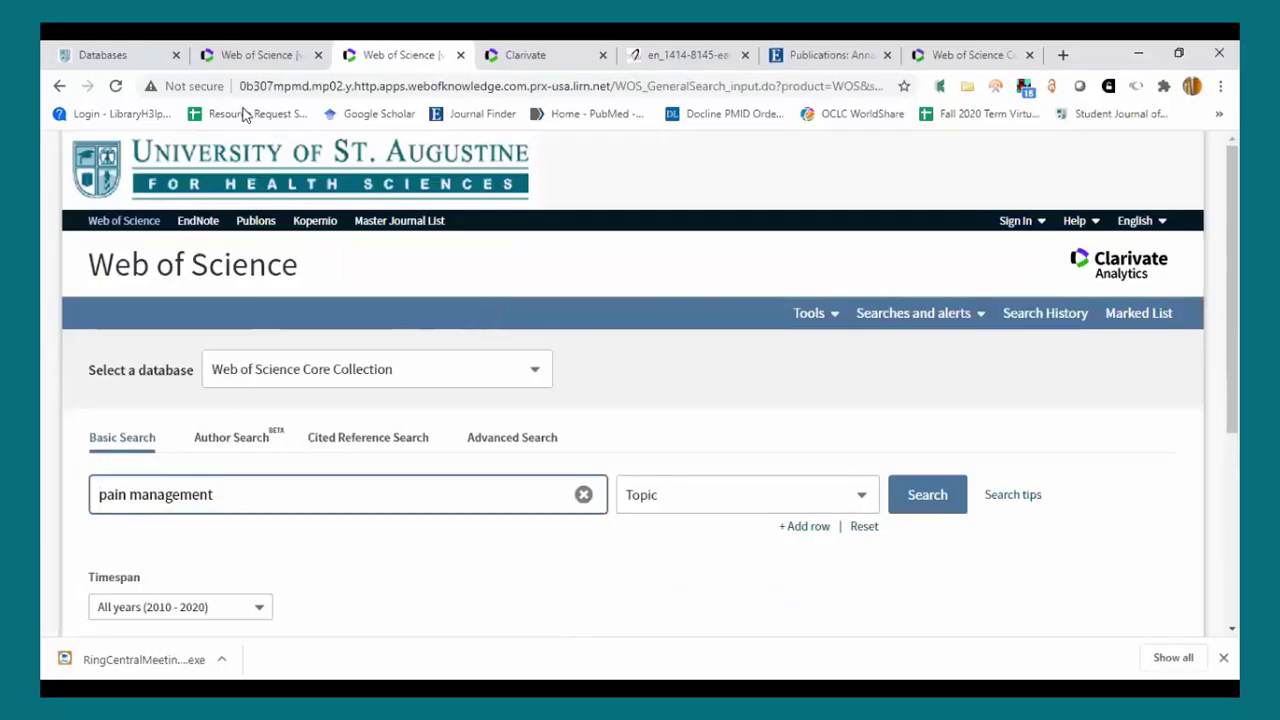
# Open the Kopernio plugin's website from the Web of Science Basic Search page
pyautogui.click(303, 496)
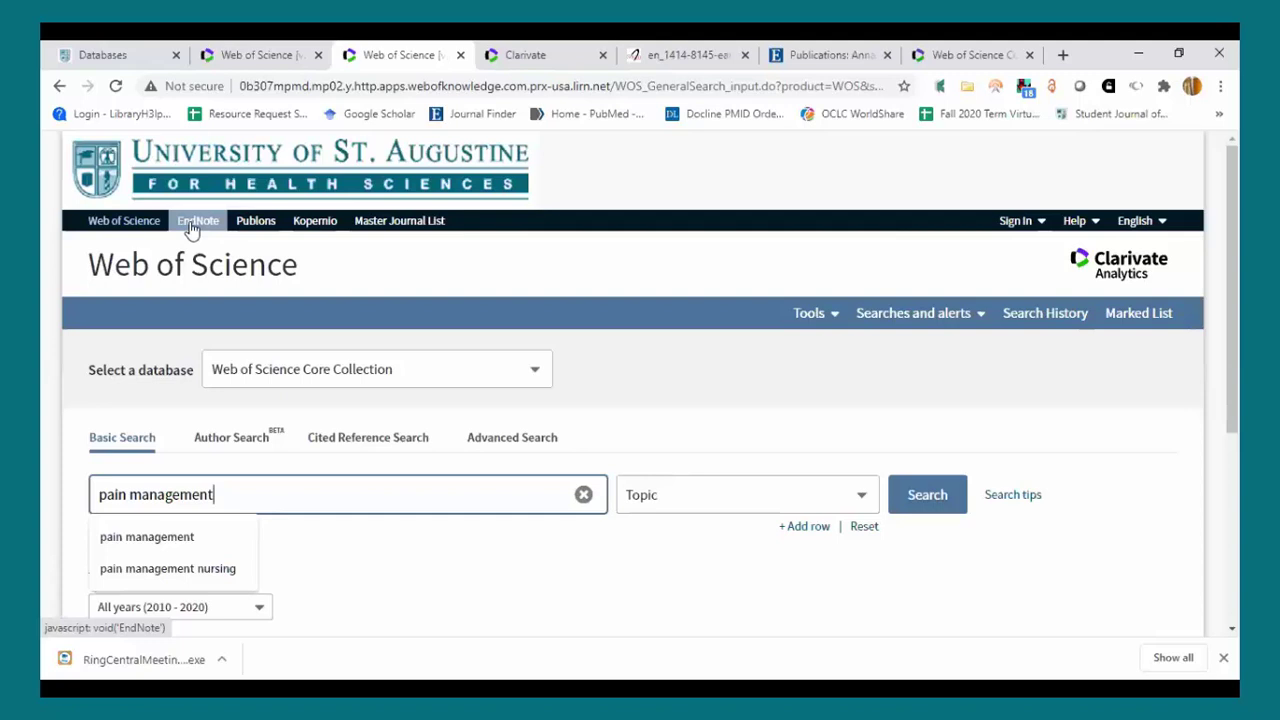
pyautogui.click(309, 222)
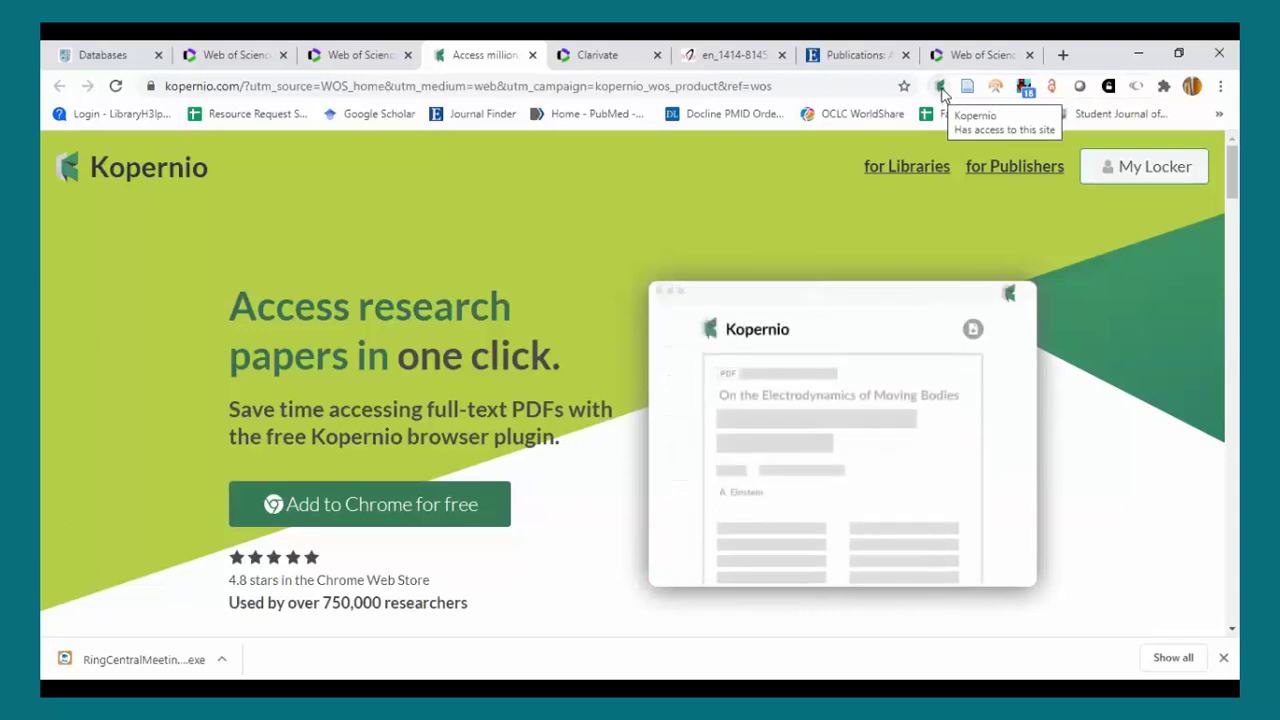
pyautogui.click(430, 87)
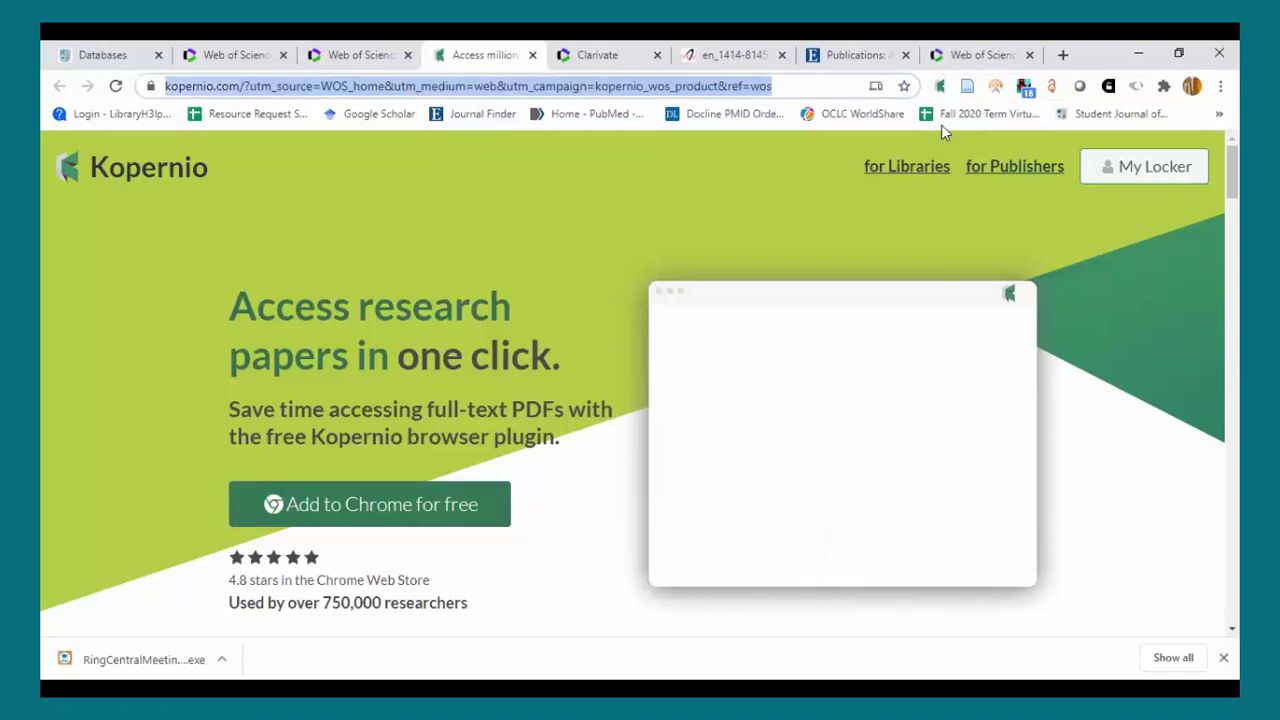
# Go to Google Scholar and search for "pain management physical therapy", correcting any typing error in the query
pyautogui.click(378, 114)
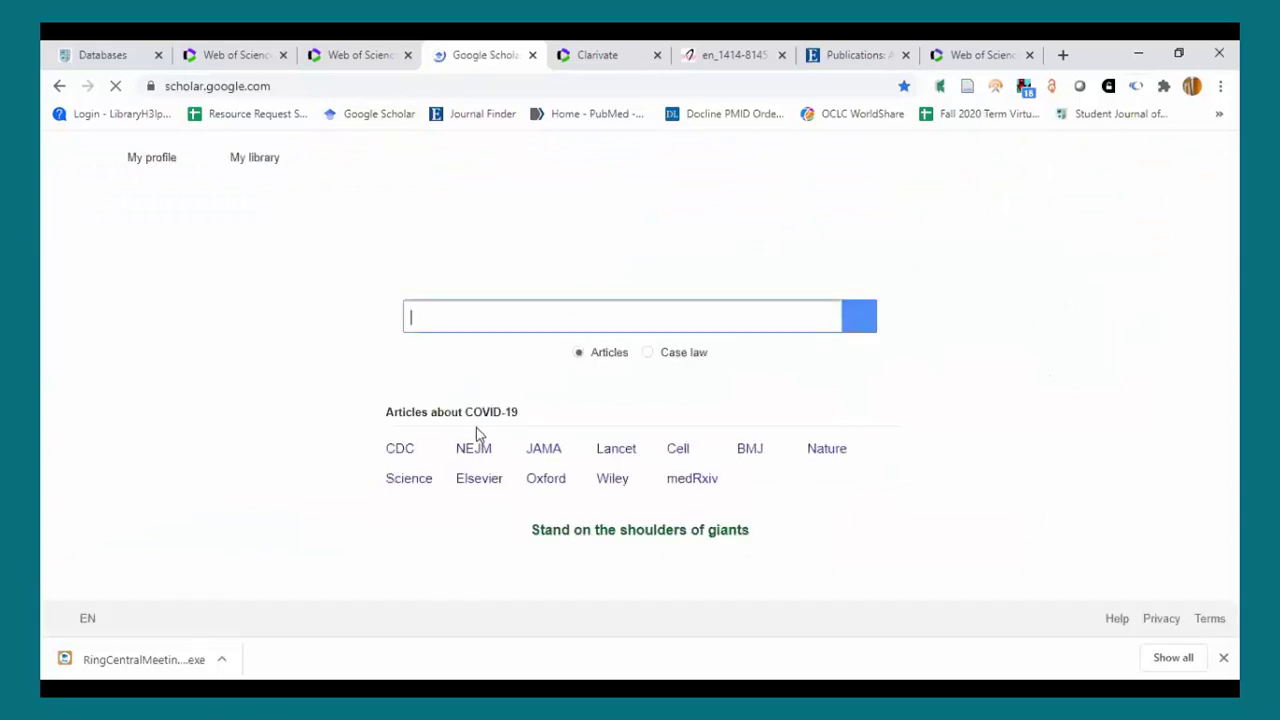
pyautogui.click(460, 316)
pyautogui.write('pa')
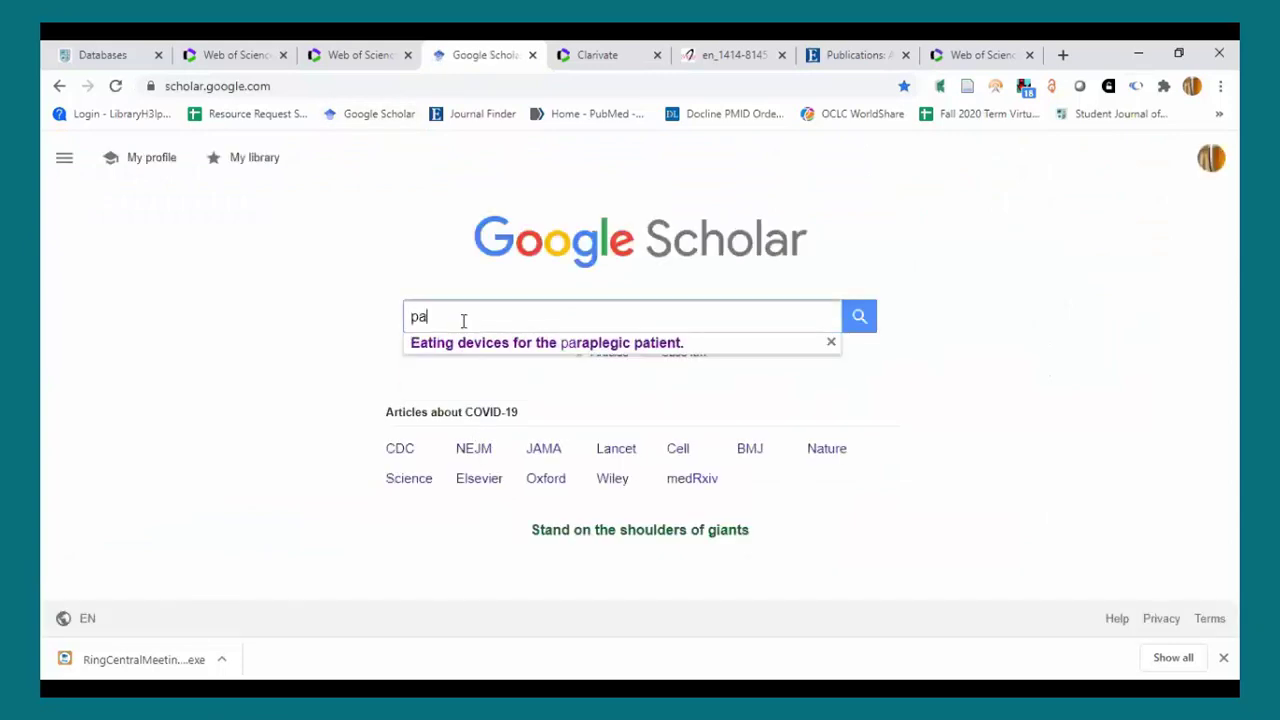
pyautogui.write('in managemetn')
pyautogui.press('BackSpace')
pyautogui.press('BackSpace')
pyautogui.write('nt ph')
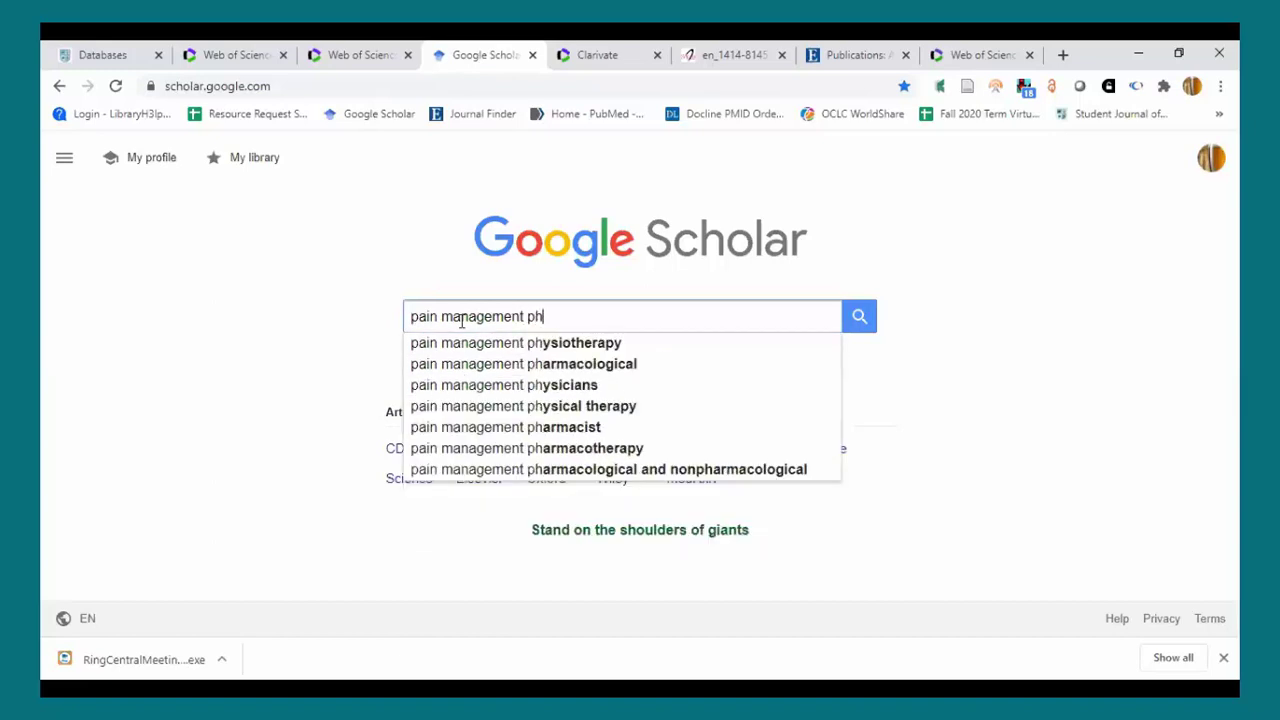
pyautogui.write('ysical thera')
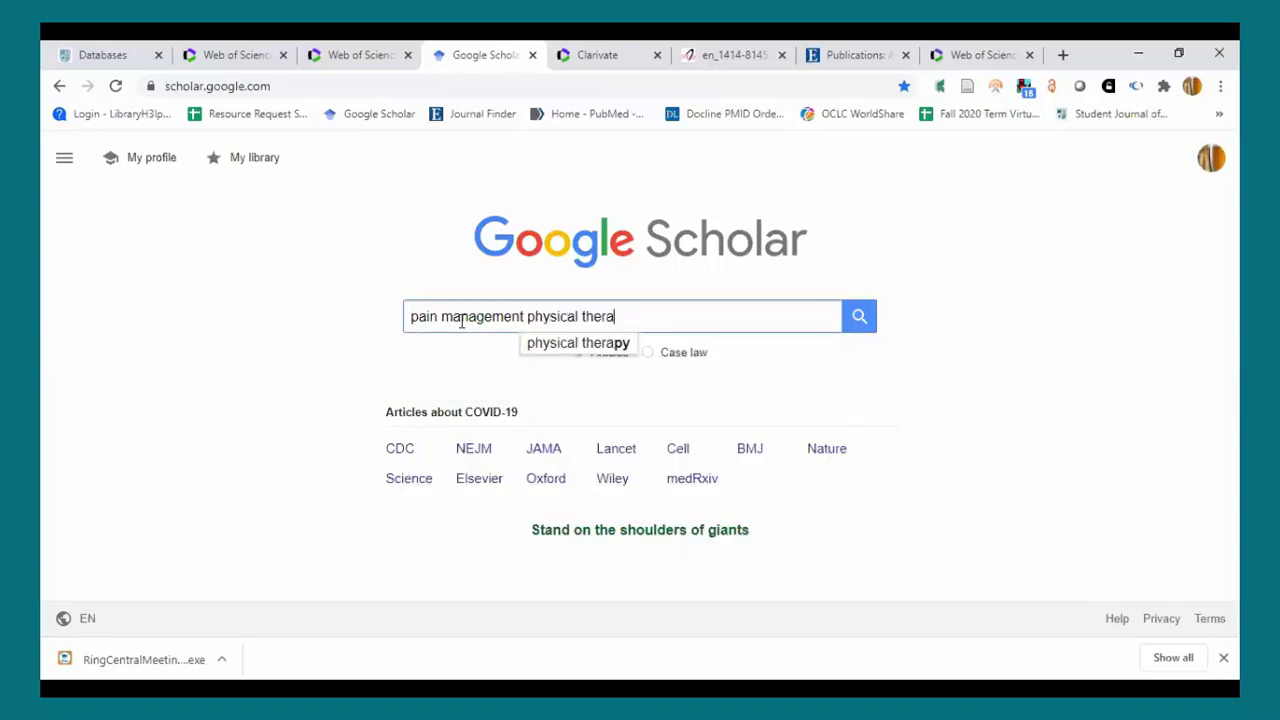
pyautogui.write('pyu')
pyautogui.press('Return')
pyautogui.click(557, 166)
pyautogui.press('BackSpace')
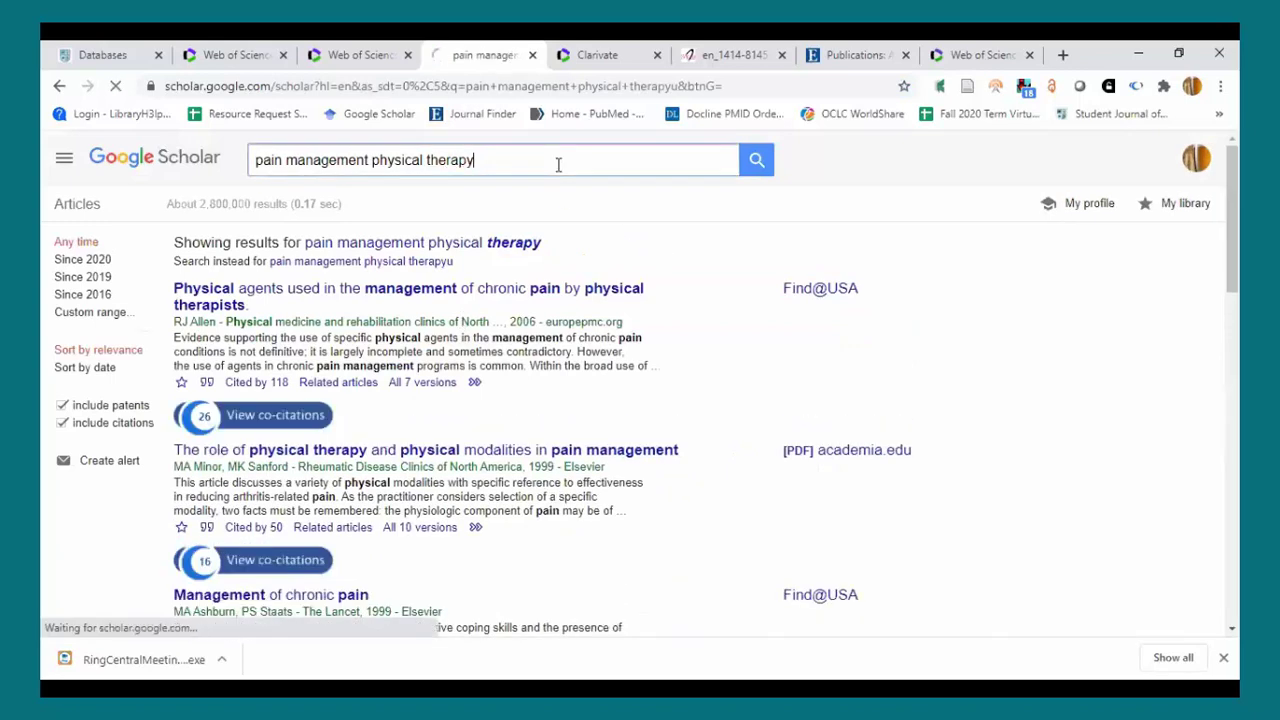
pyautogui.press('Return')
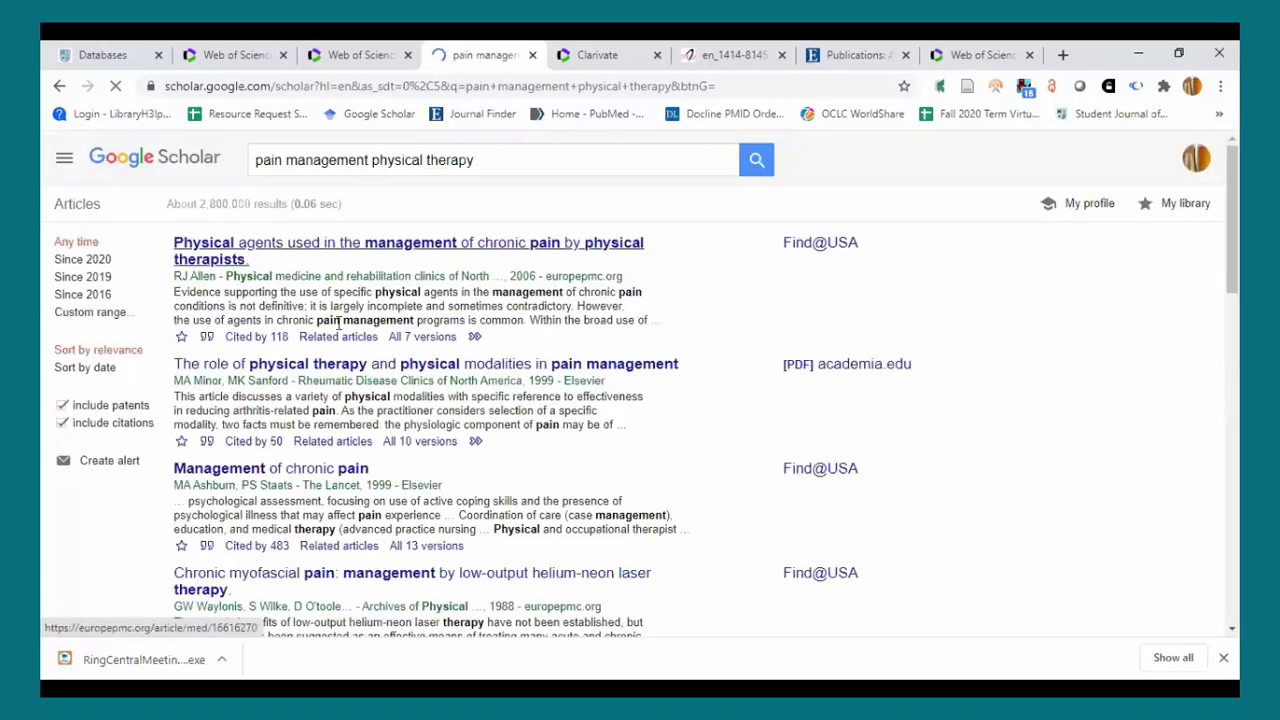
# Open the article on the role of physical therapy in pain management, check Kopernio's PDF availability and return to the results
pyautogui.click(321, 411)
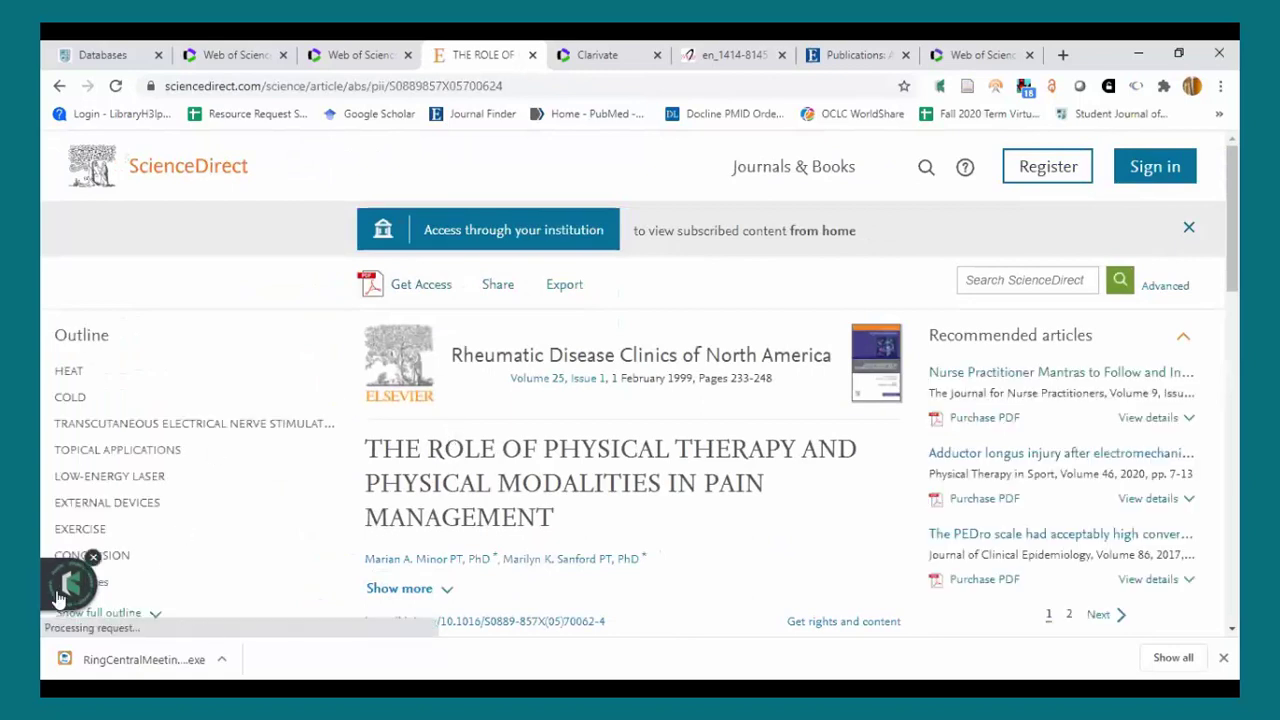
pyautogui.moveTo(60, 588)
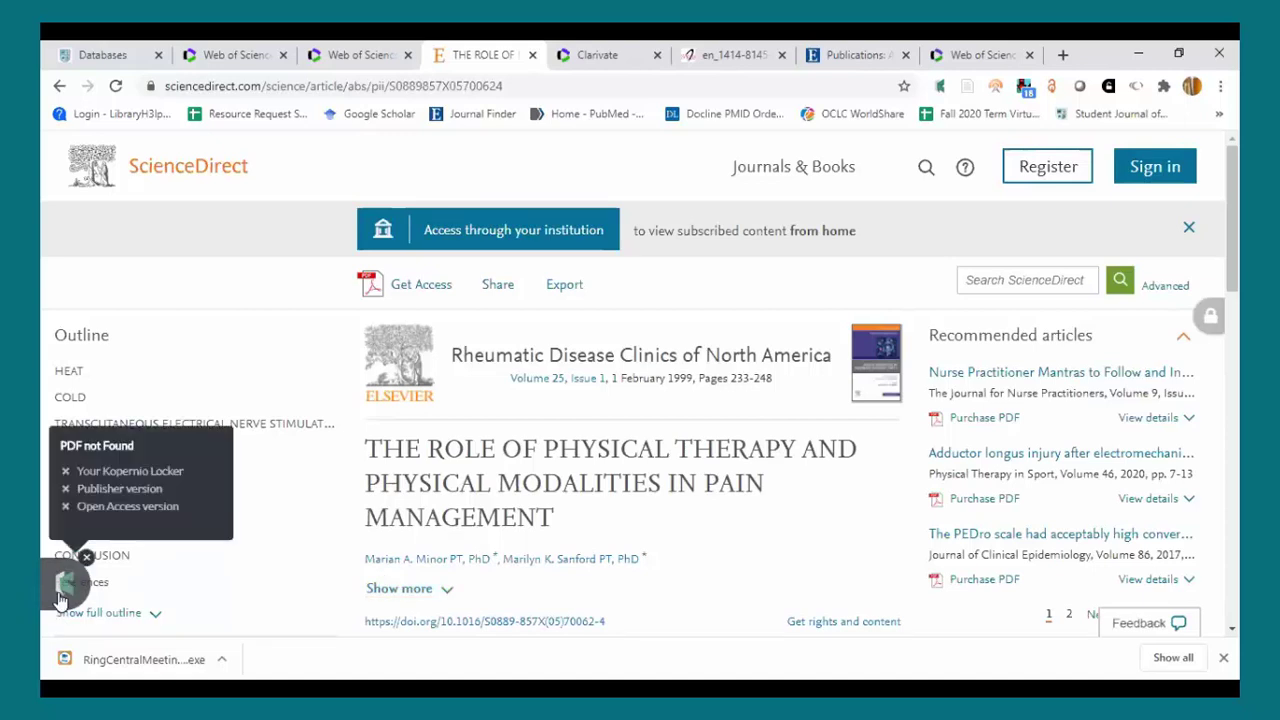
pyautogui.click(59, 86)
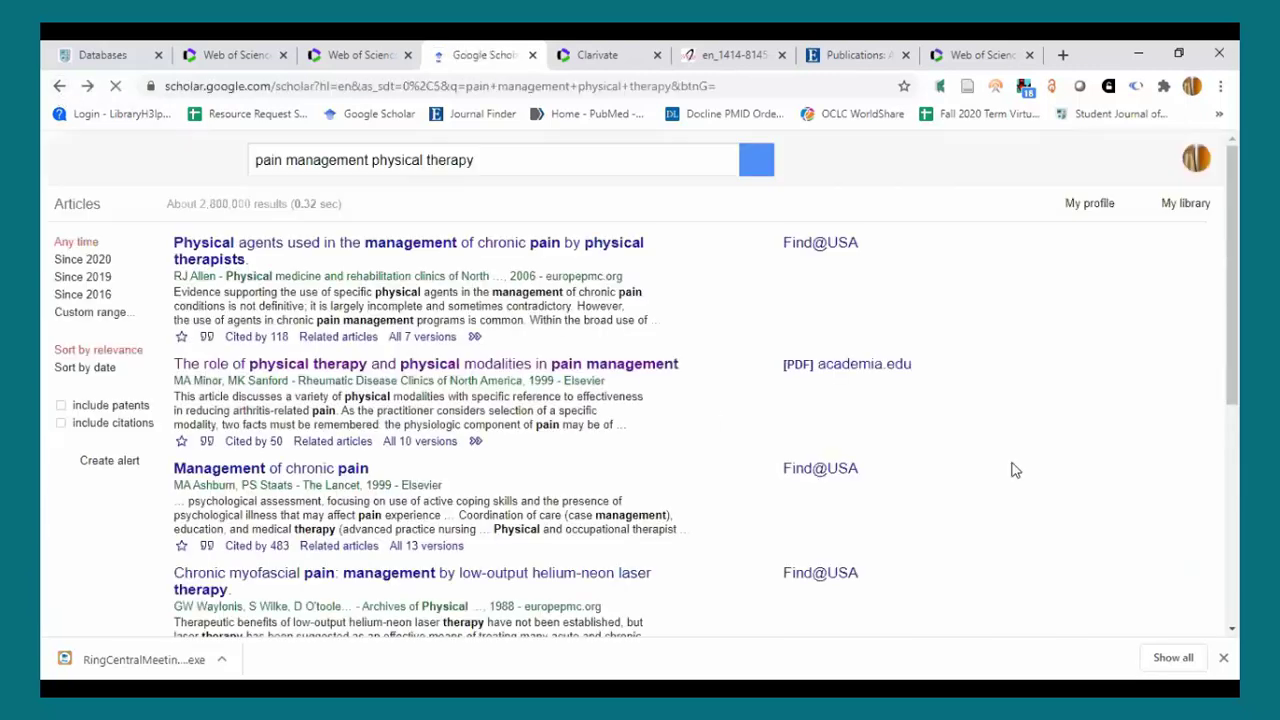
# Open the Wiley article "A brief pain management program compared with physical therapy for low back pain" and view its PDF in Kopernio
pyautogui.scroll(-6, 886, 497)
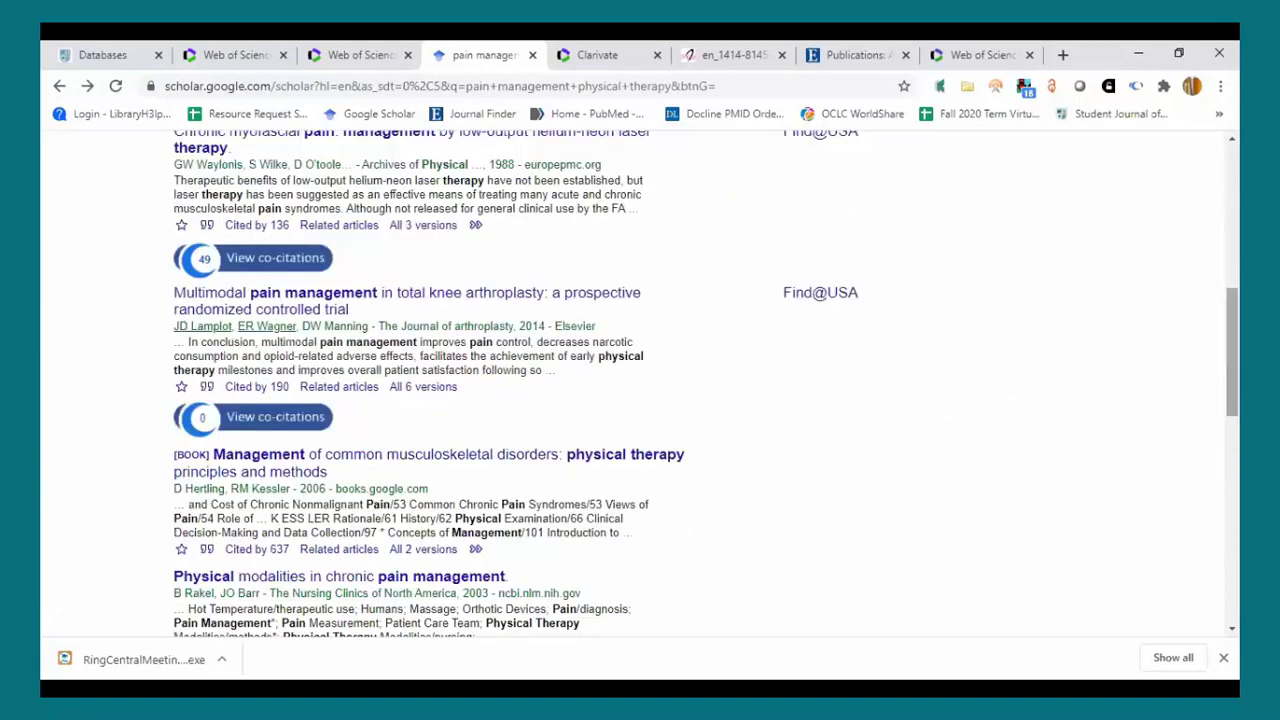
pyautogui.scroll(-4, 1030, 347)
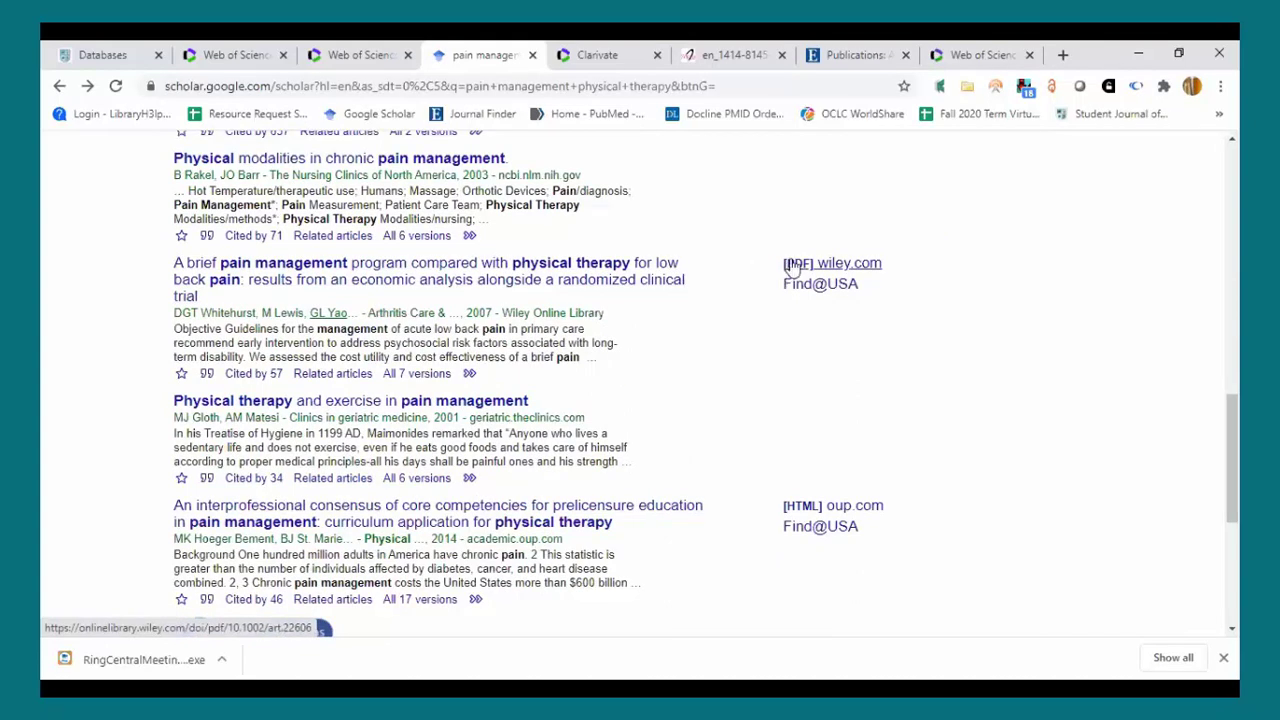
pyautogui.click(516, 264)
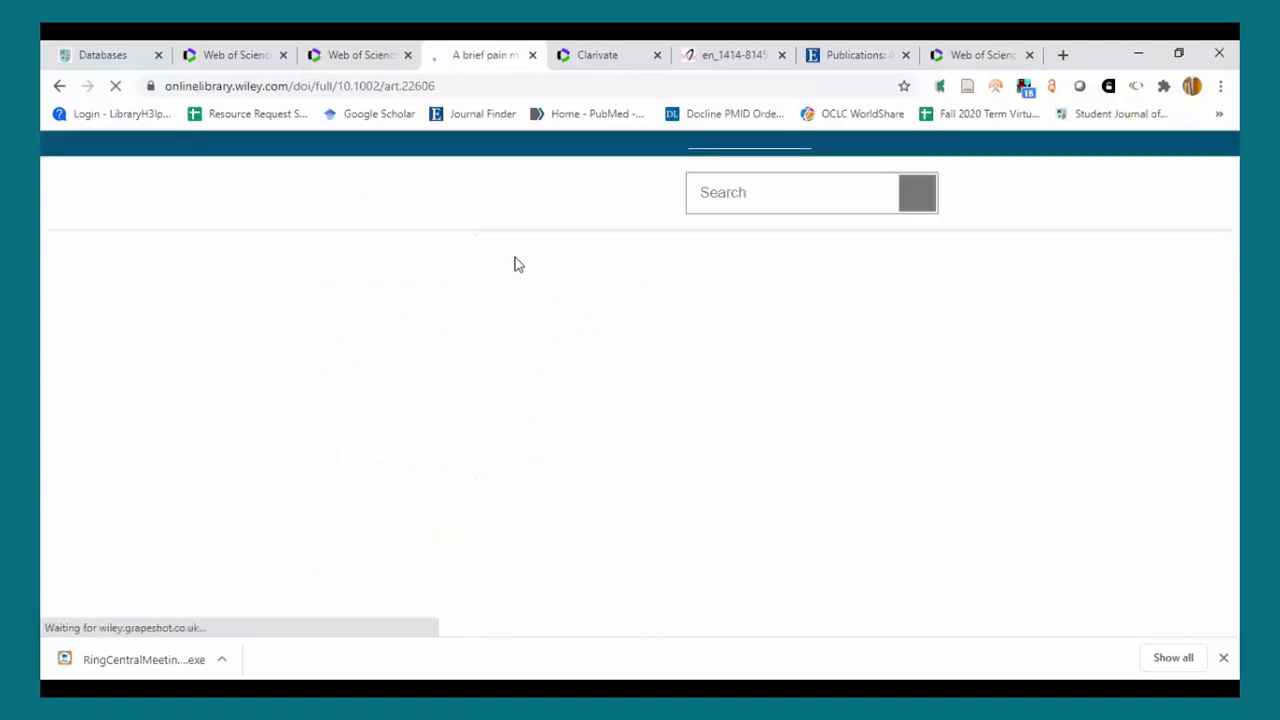
pyautogui.moveTo(86, 611)
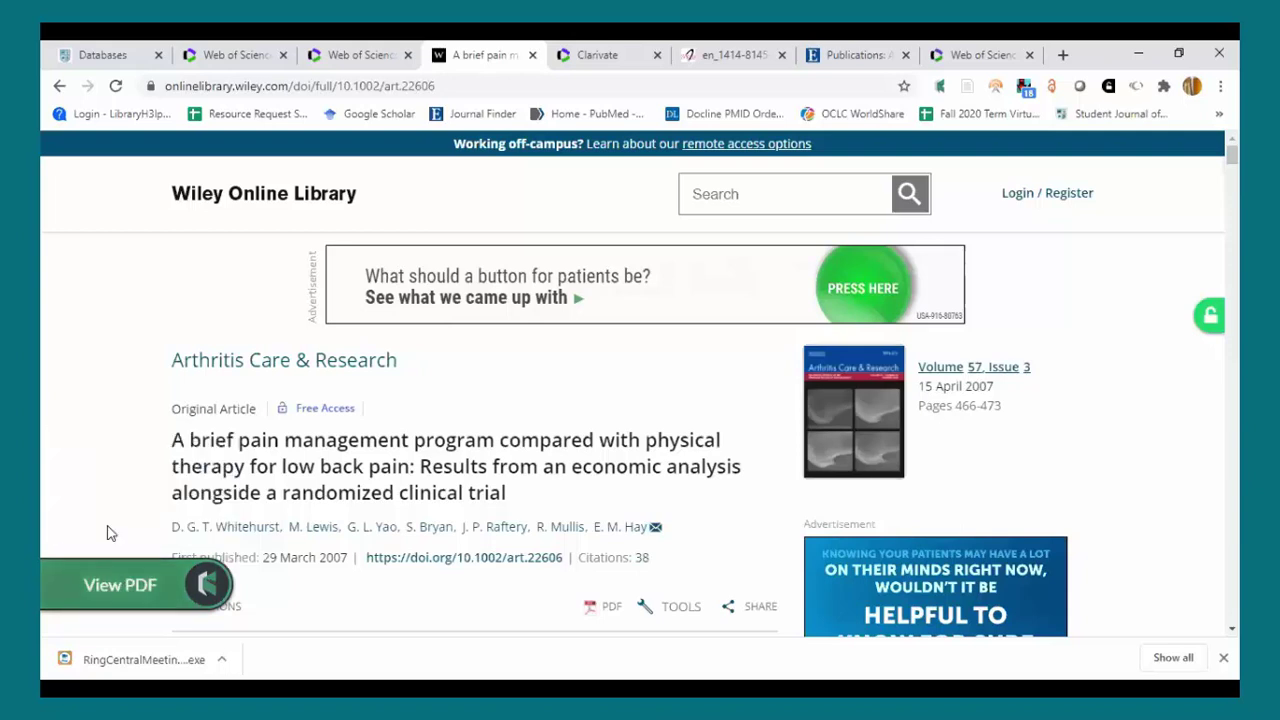
pyautogui.click(115, 590)
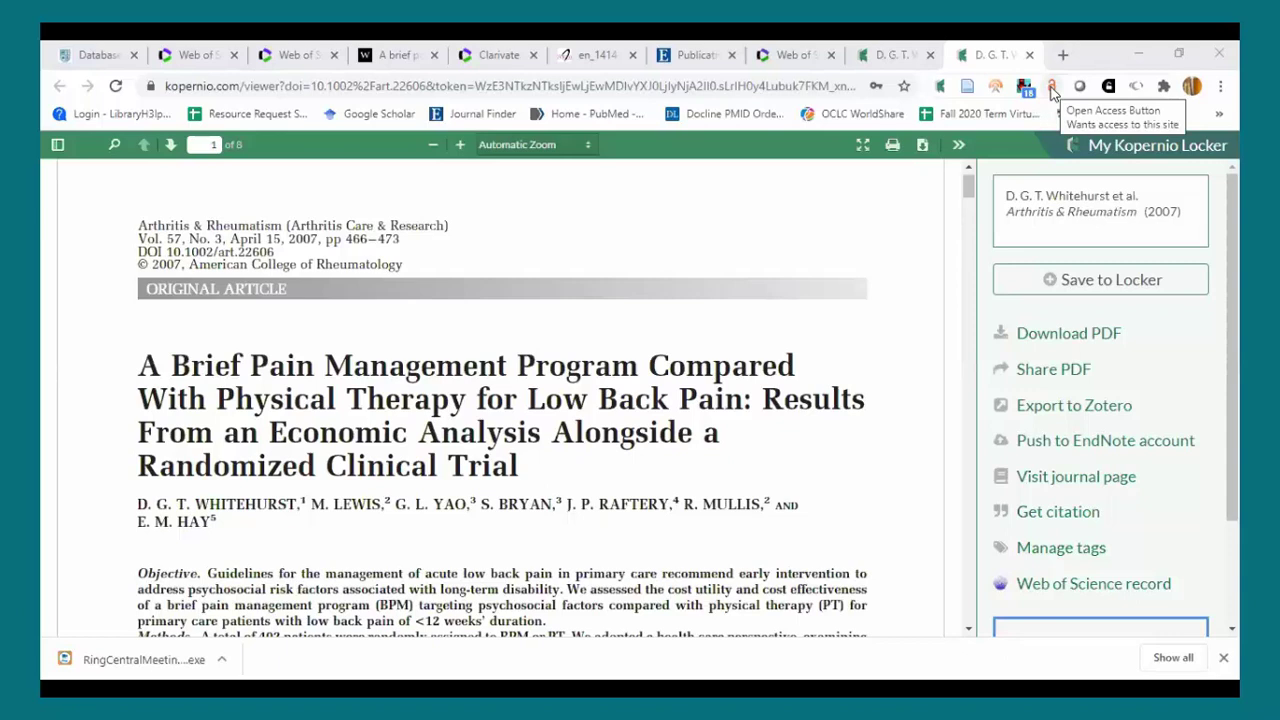
# Leave the PDF viewer for Google Scholar, return to the blank Web of Science search page and open the Master Journal List in a new tab
pyautogui.click(966, 92)
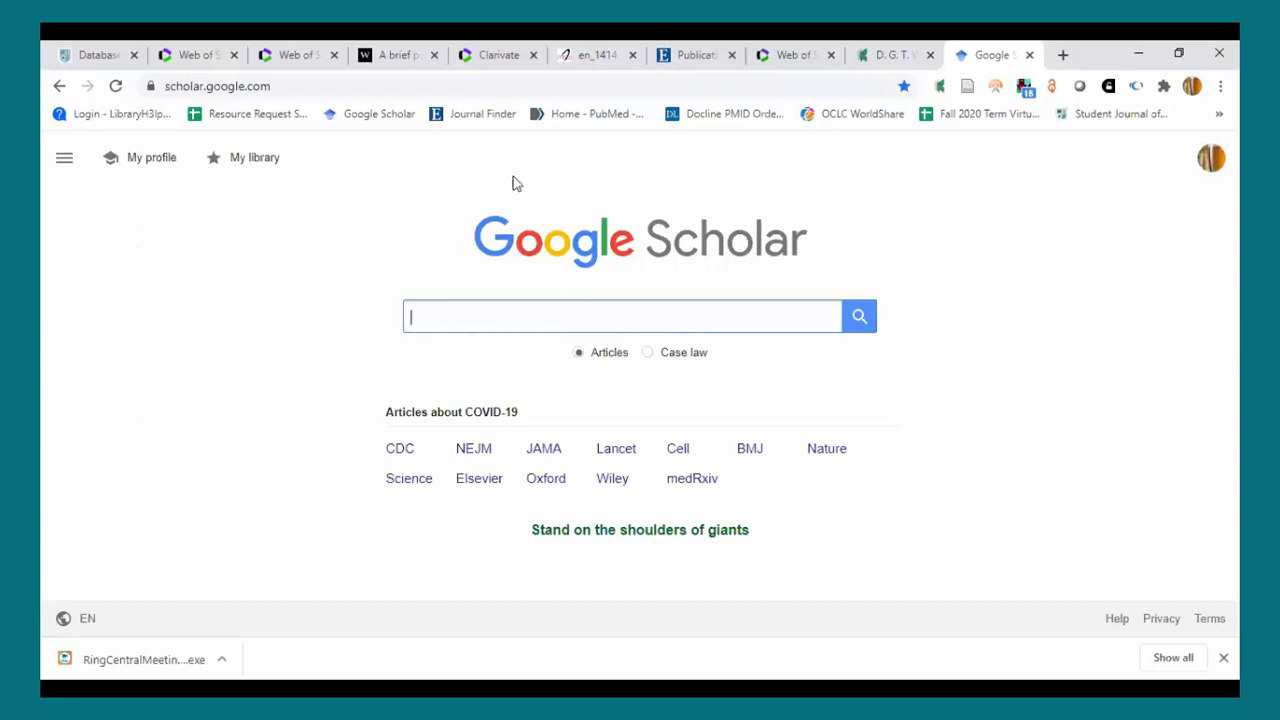
pyautogui.click(210, 47)
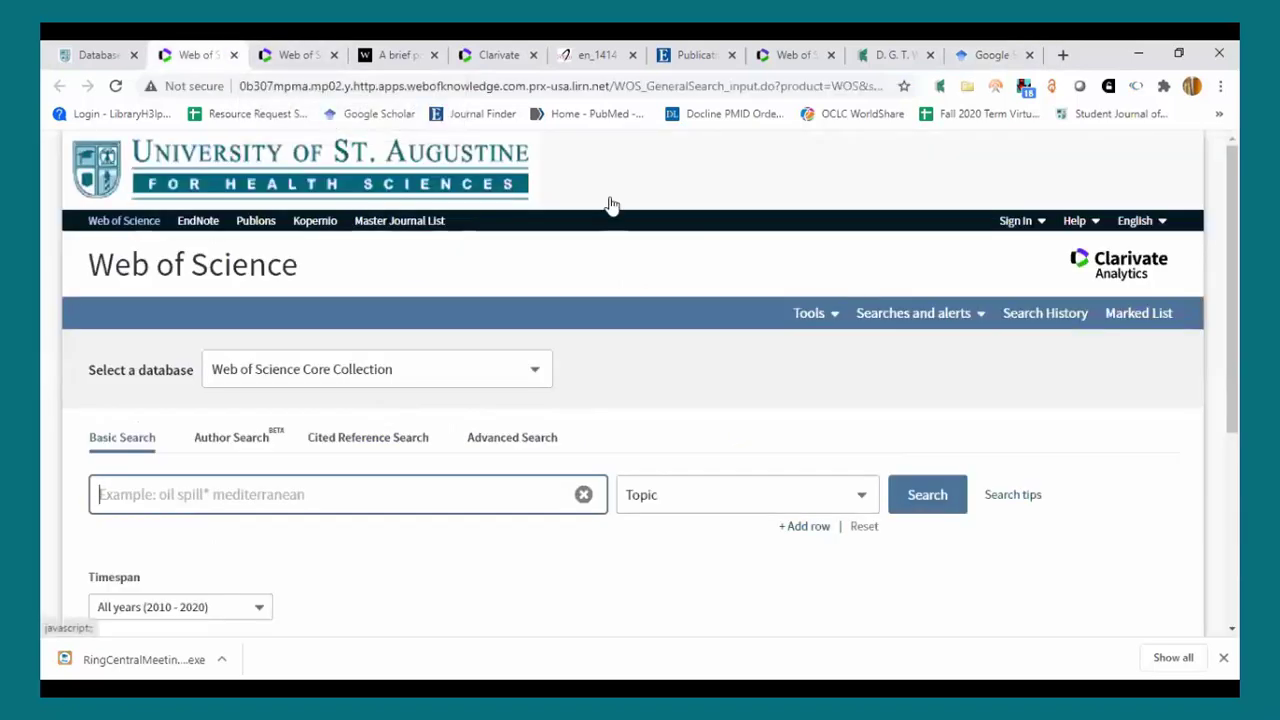
pyautogui.middleClick(373, 224)
pyautogui.scroll(-1, 373, 224)
pyautogui.scroll(-3, 373, 224)
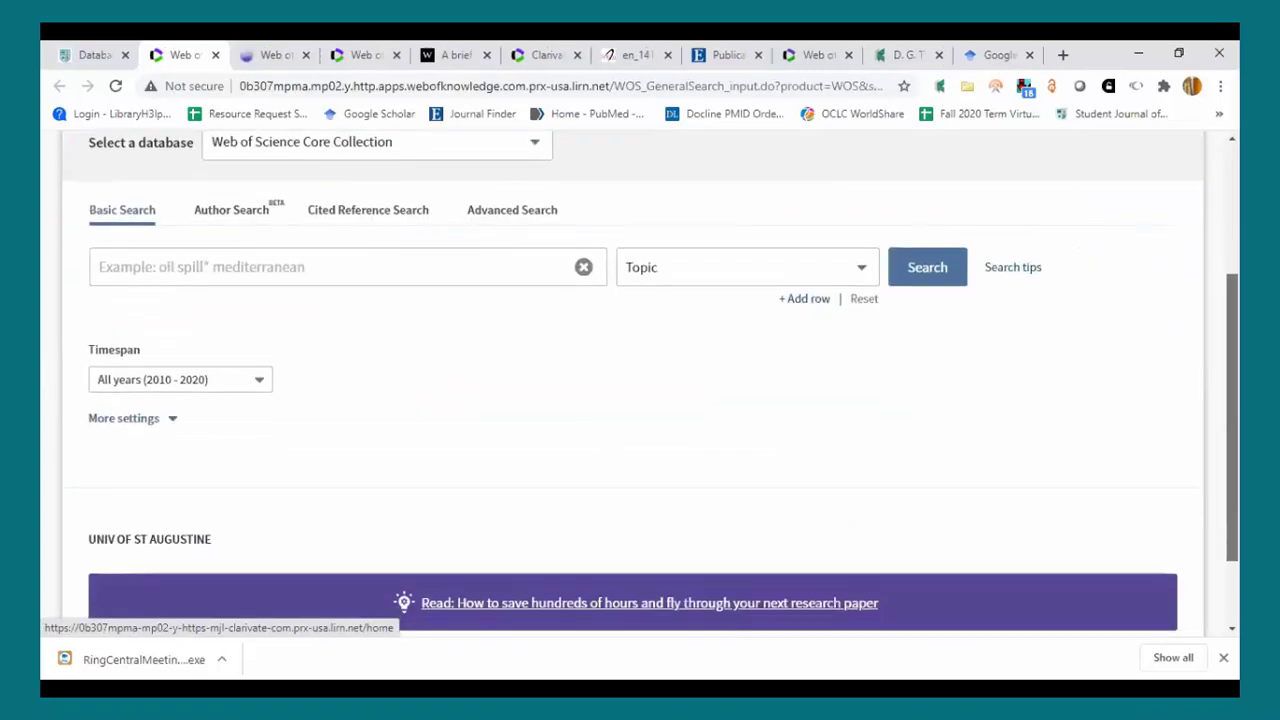
pyautogui.scroll(5, 373, 224)
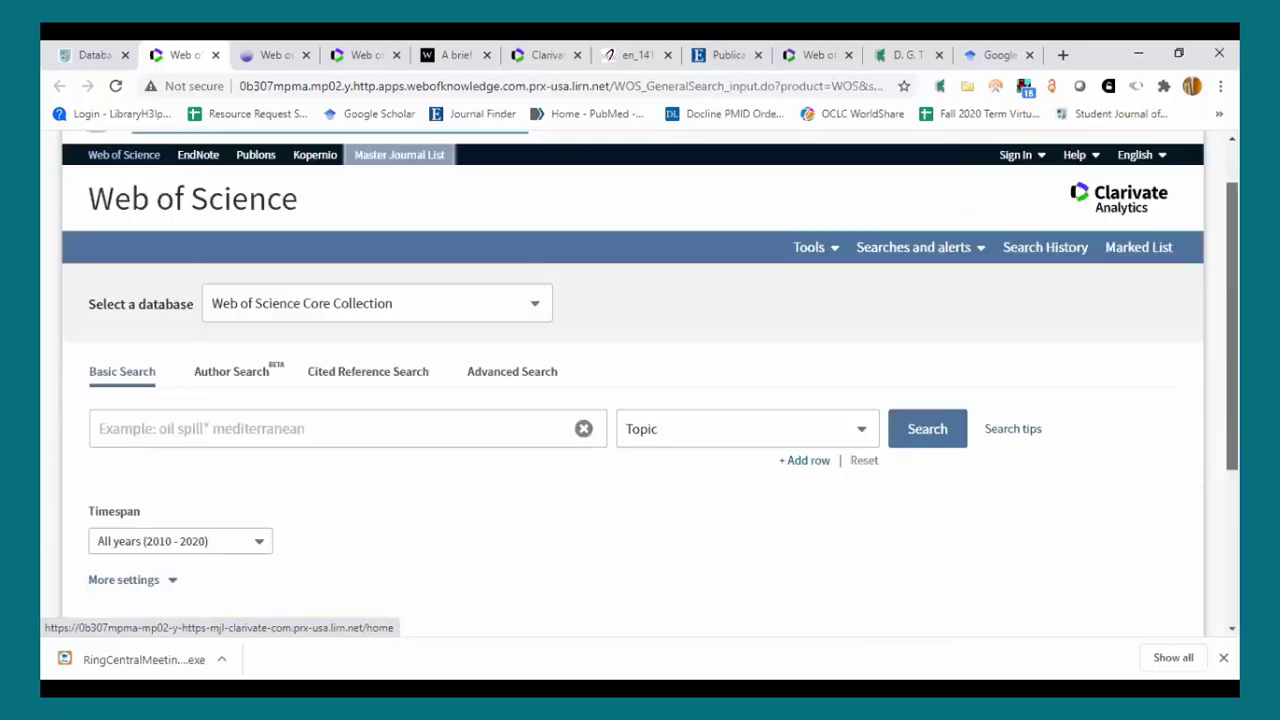